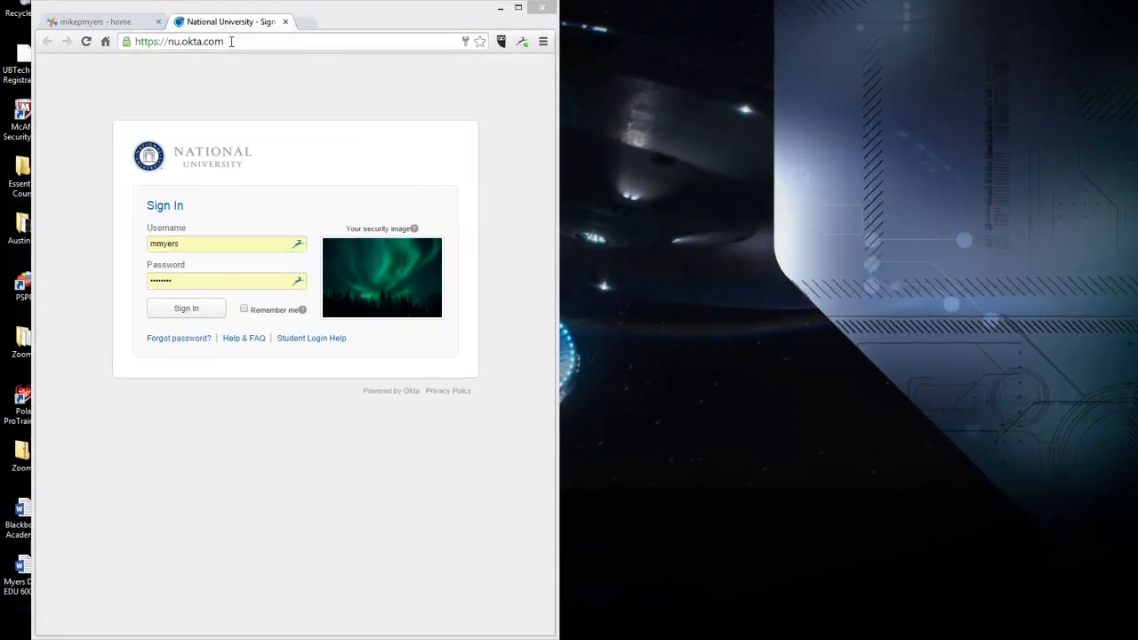
Sign in to the National University portal and launch Blackboard Learn, widening the browser window.
click(232, 41)
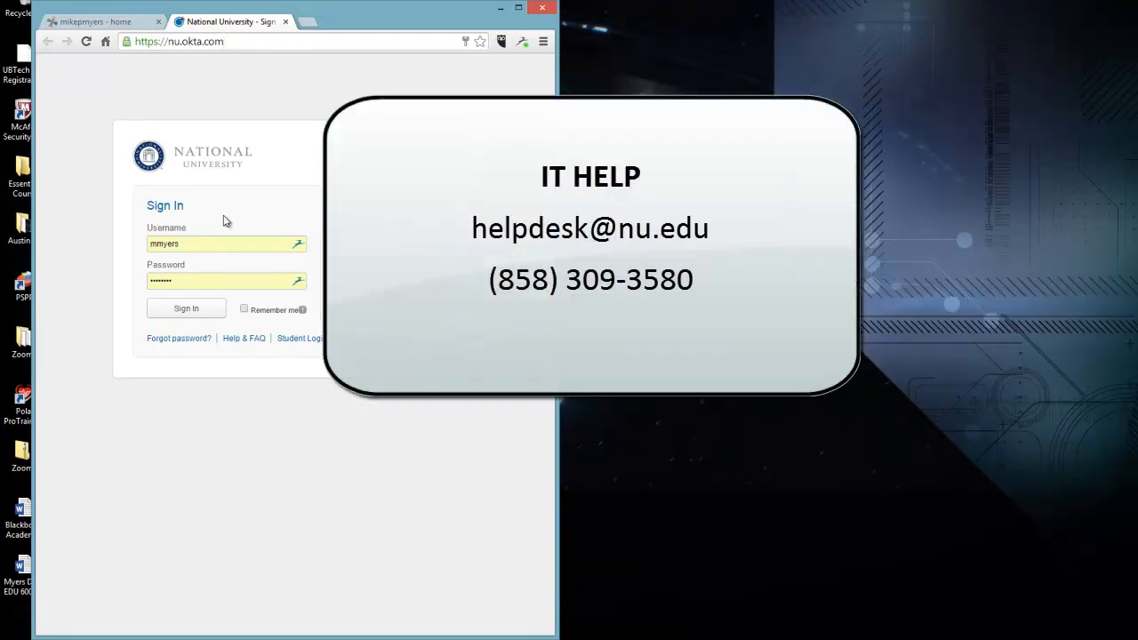
click(175, 308)
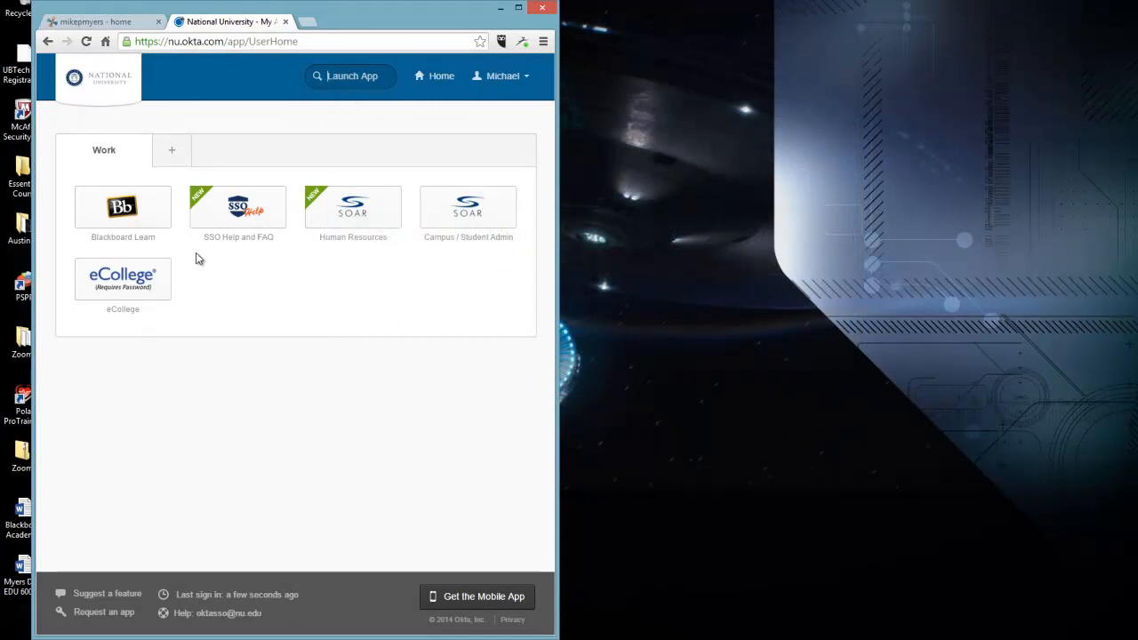
click(125, 210)
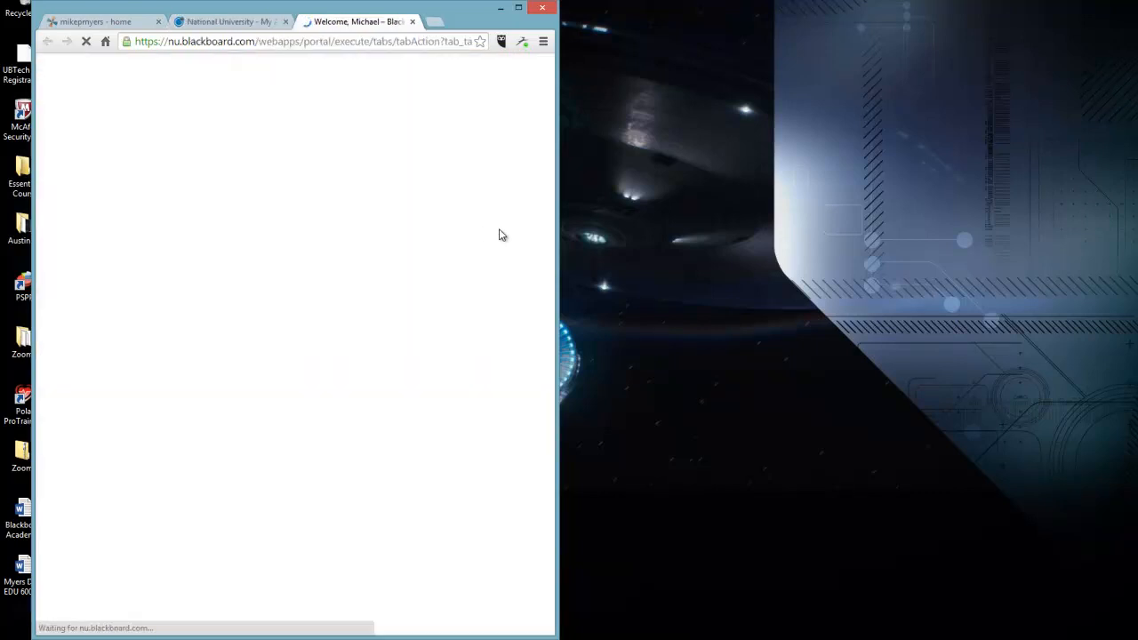
drag(558, 238, 698, 242)
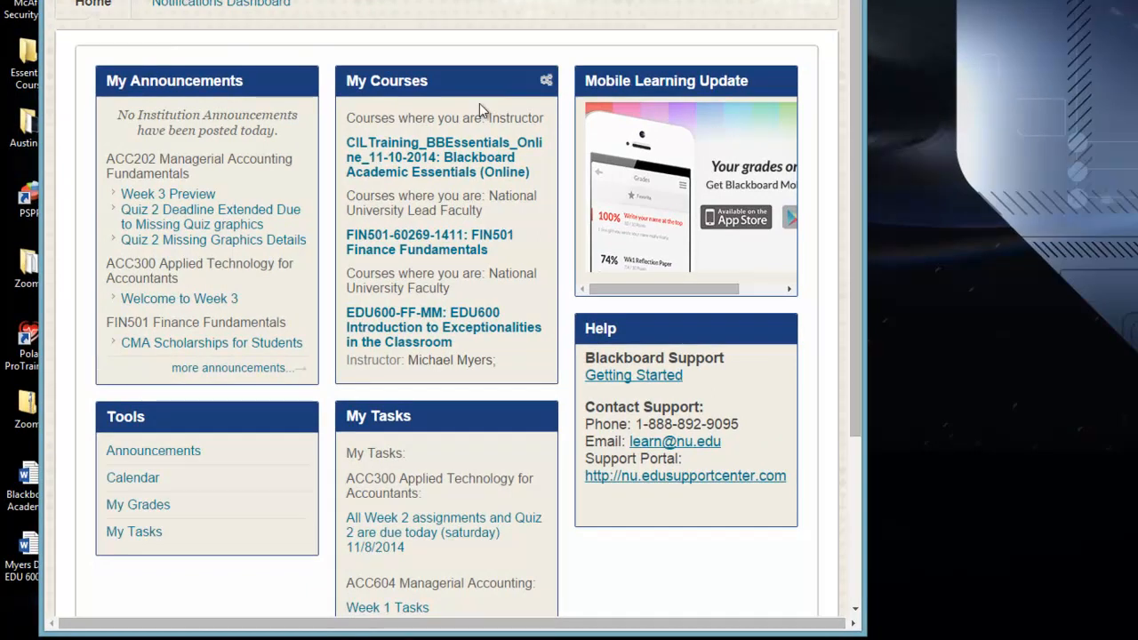
Open the My Courses personalization settings and browse the course list display options.
click(547, 84)
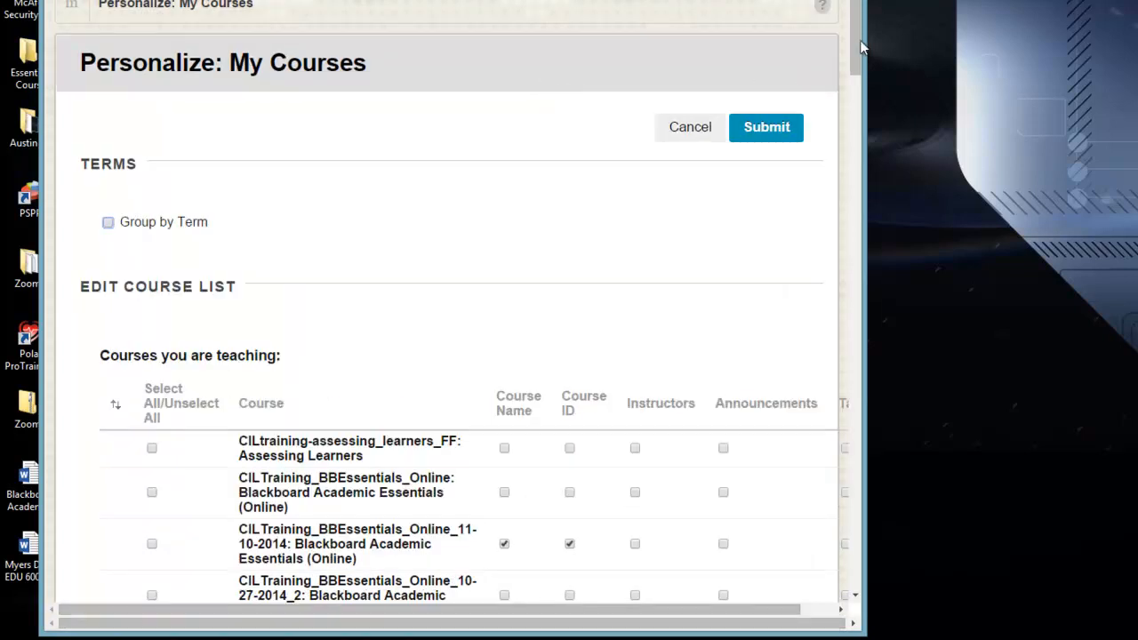
drag(861, 47, 861, 90)
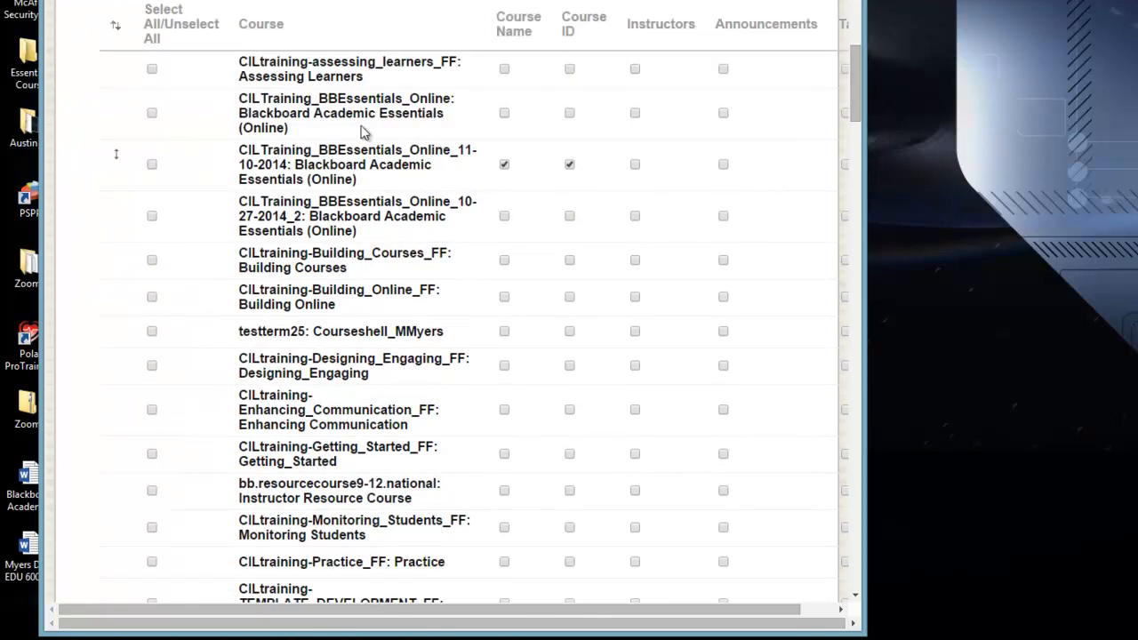
click(151, 113)
click(151, 113)
drag(854, 84, 827, 569)
click(758, 553)
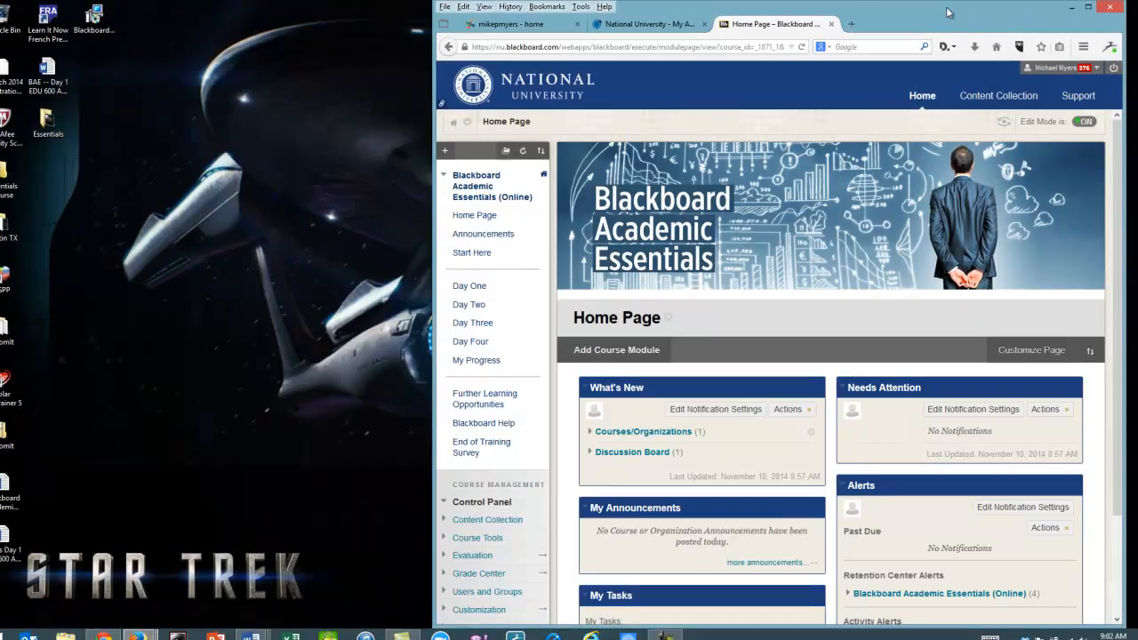
Move and resize the Blackboard Academic Essentials course window to fill the left half of the screen.
drag(948, 12, 869, 19)
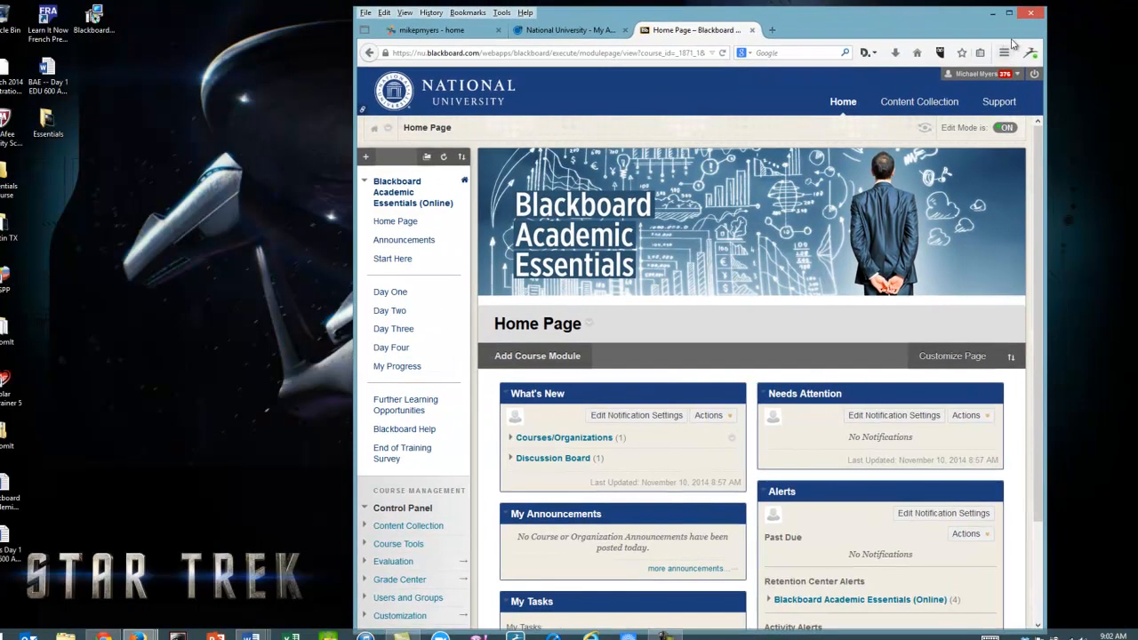
drag(1043, 29, 996, 29)
drag(923, 27, 526, 16)
drag(620, 246, 573, 246)
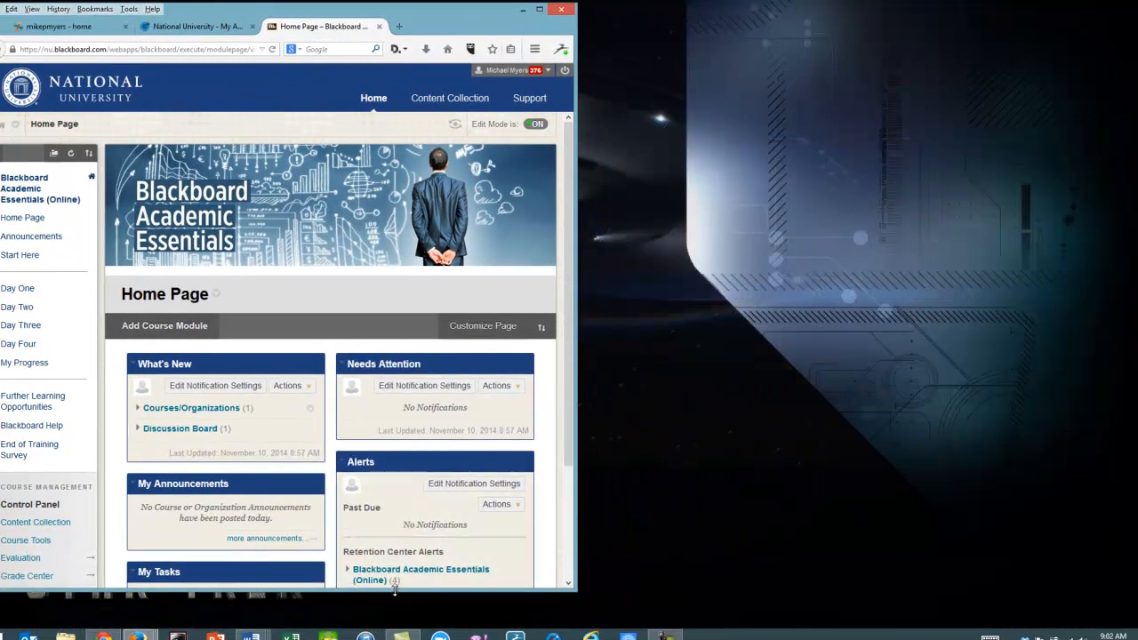
drag(395, 592, 394, 620)
Bring up the EDU600 course window and arrange it on the right half beside the first.
click(138, 635)
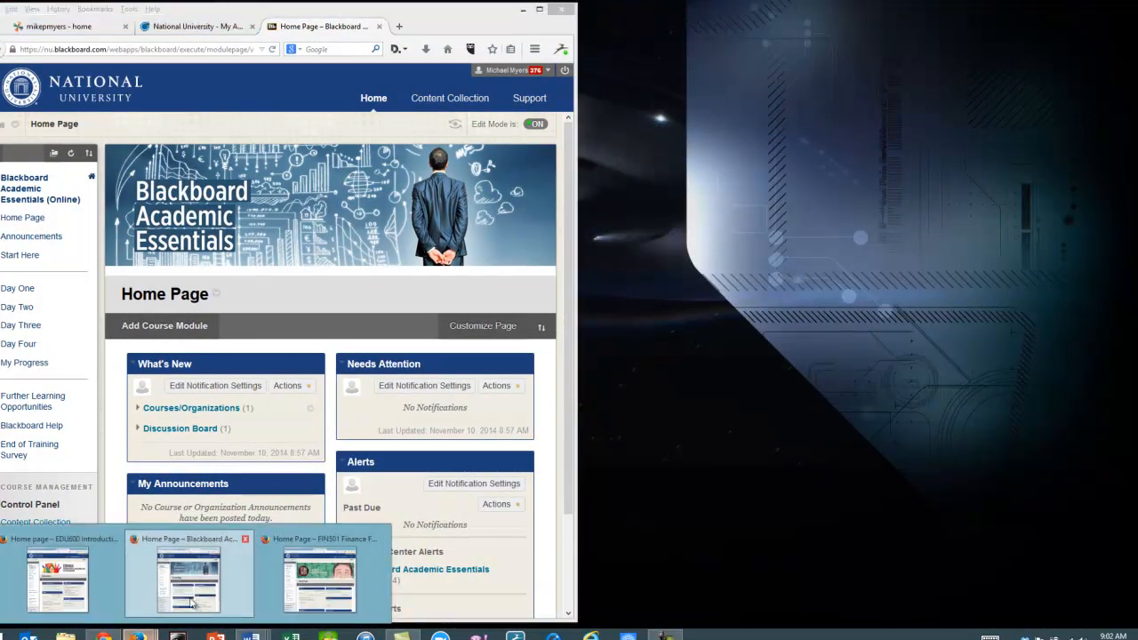
click(96, 583)
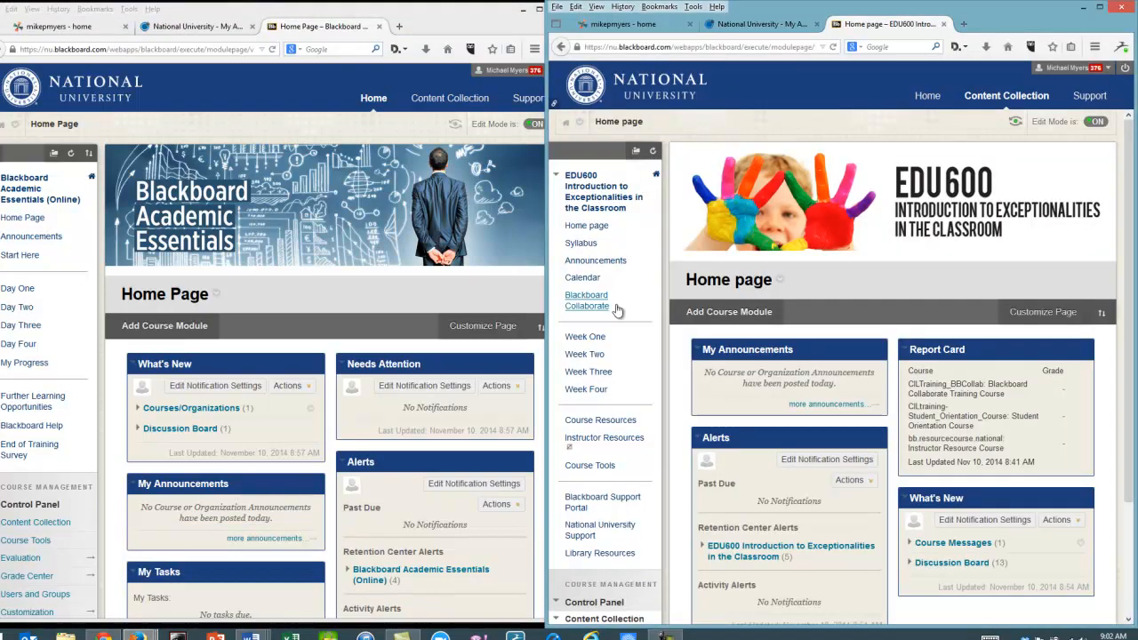
drag(550, 270, 594, 273)
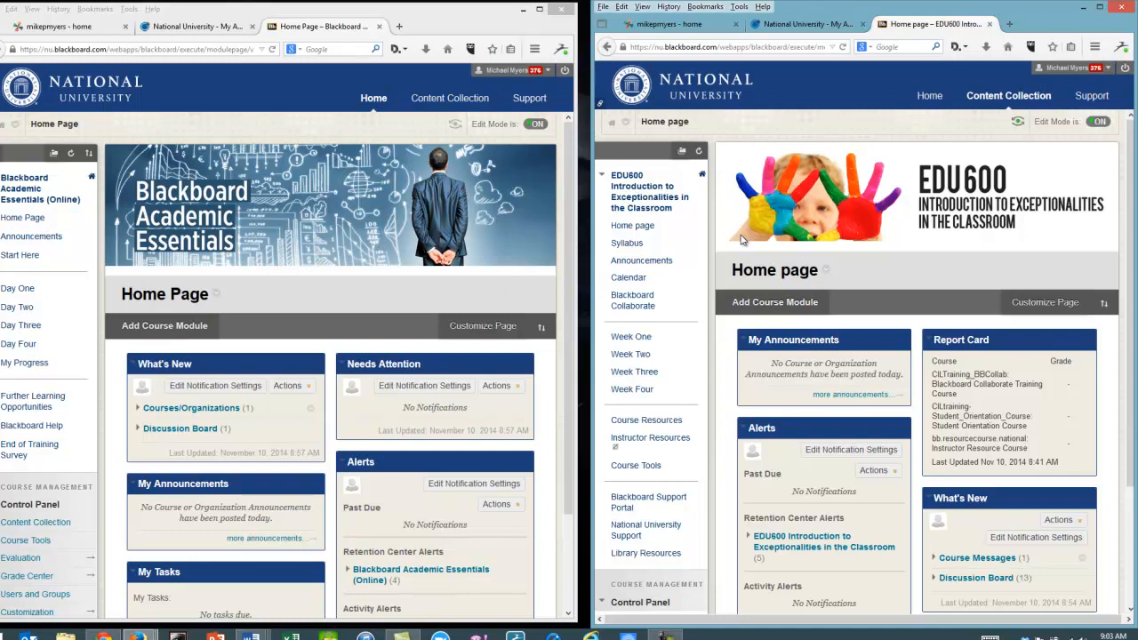
Bring up the FIN501 Finance Fundamentals course window and position it on the left half of the screen.
mouse_move(138, 637)
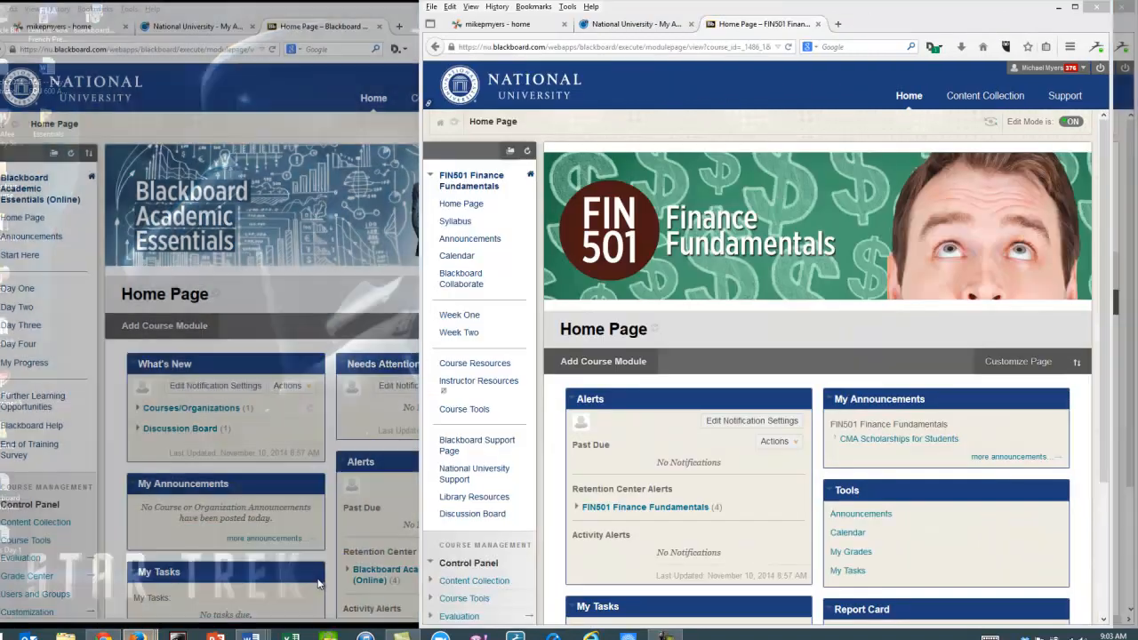
click(321, 584)
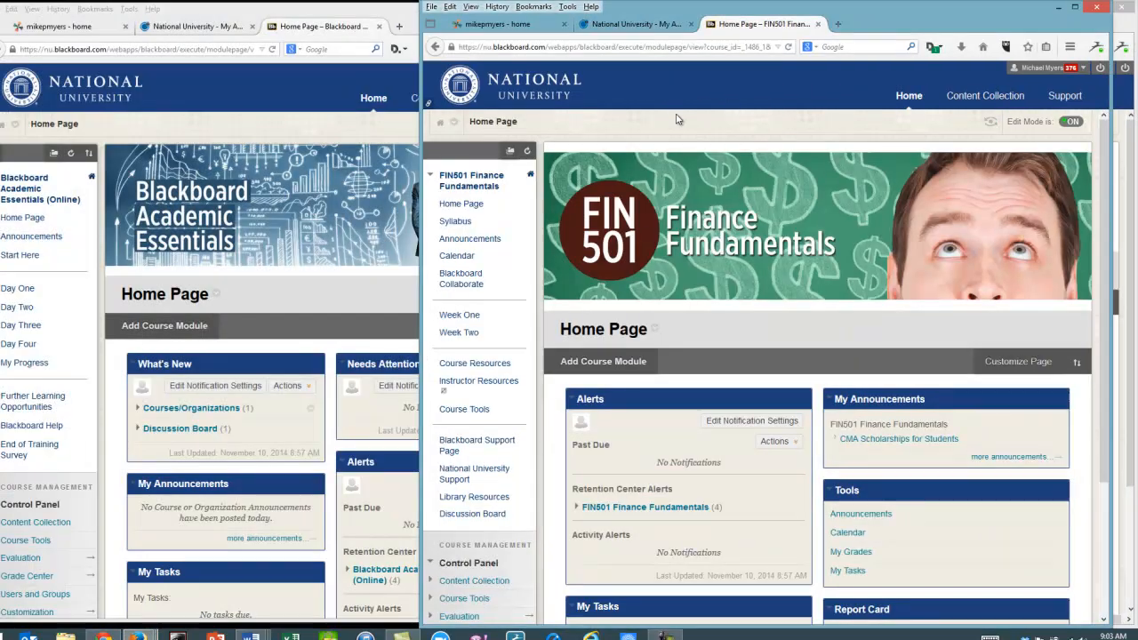
drag(880, 16, 859, 23)
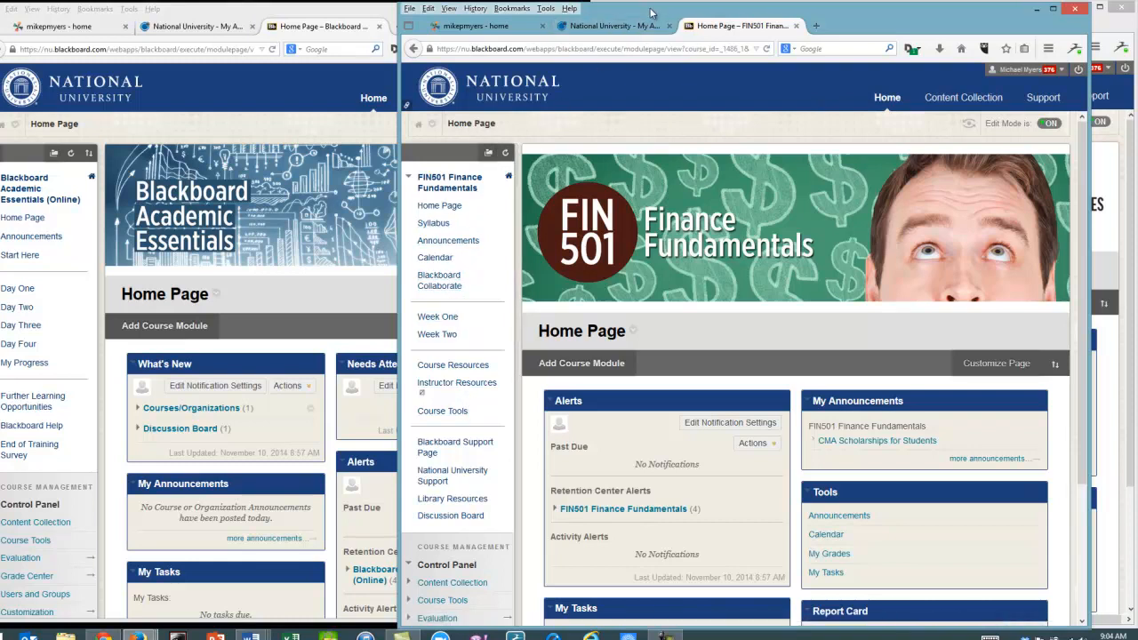
drag(637, 16, 238, 19)
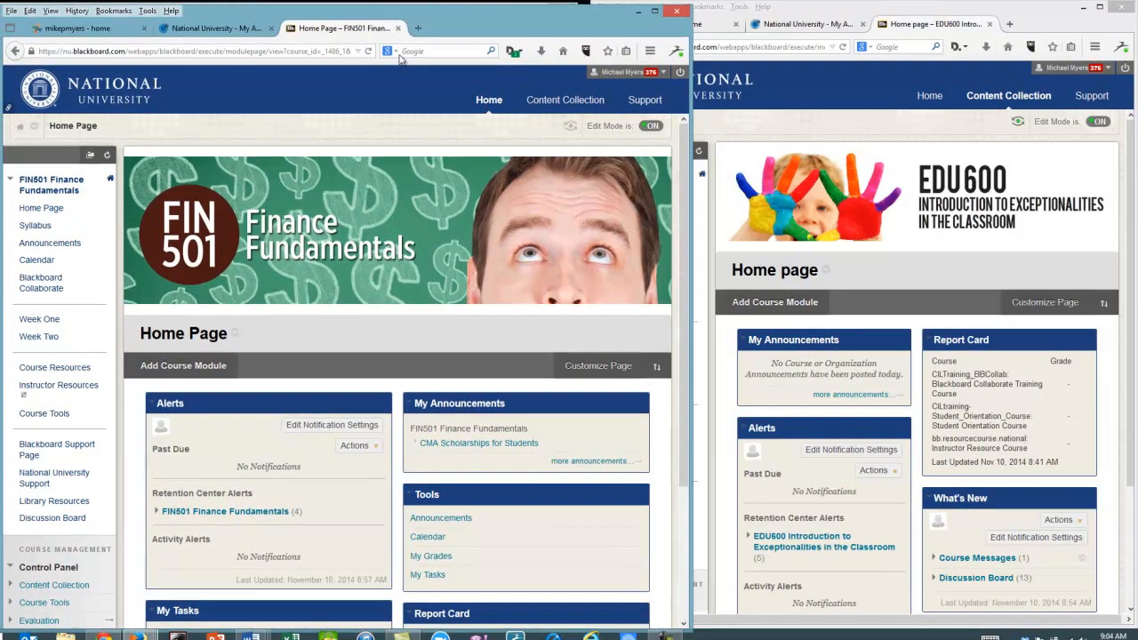
drag(674, 207, 579, 217)
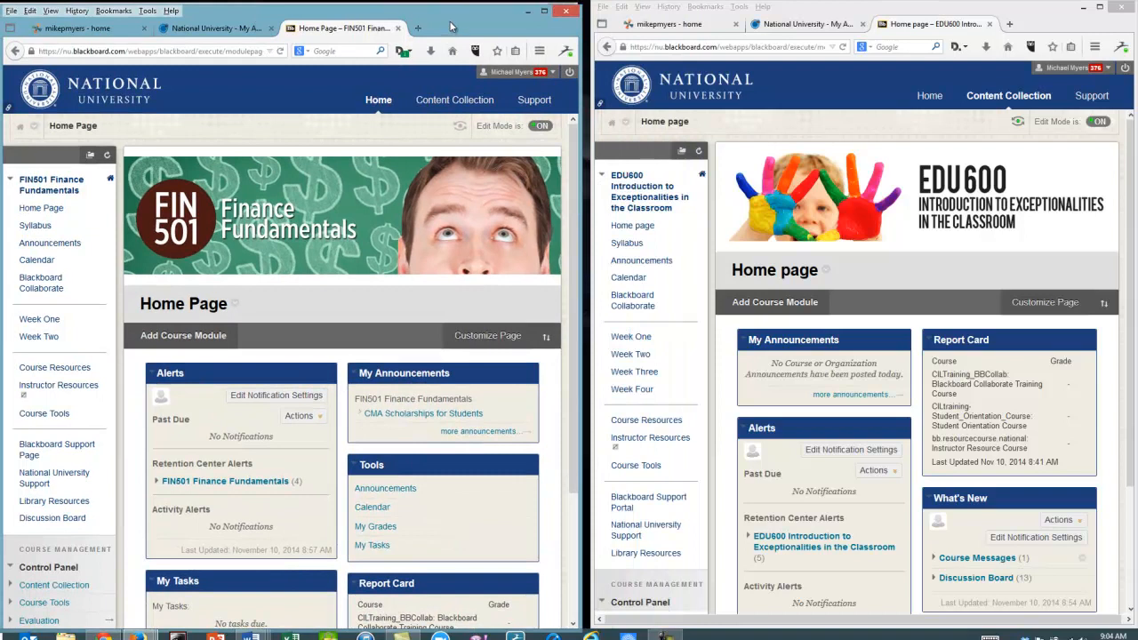
drag(450, 21, 451, 16)
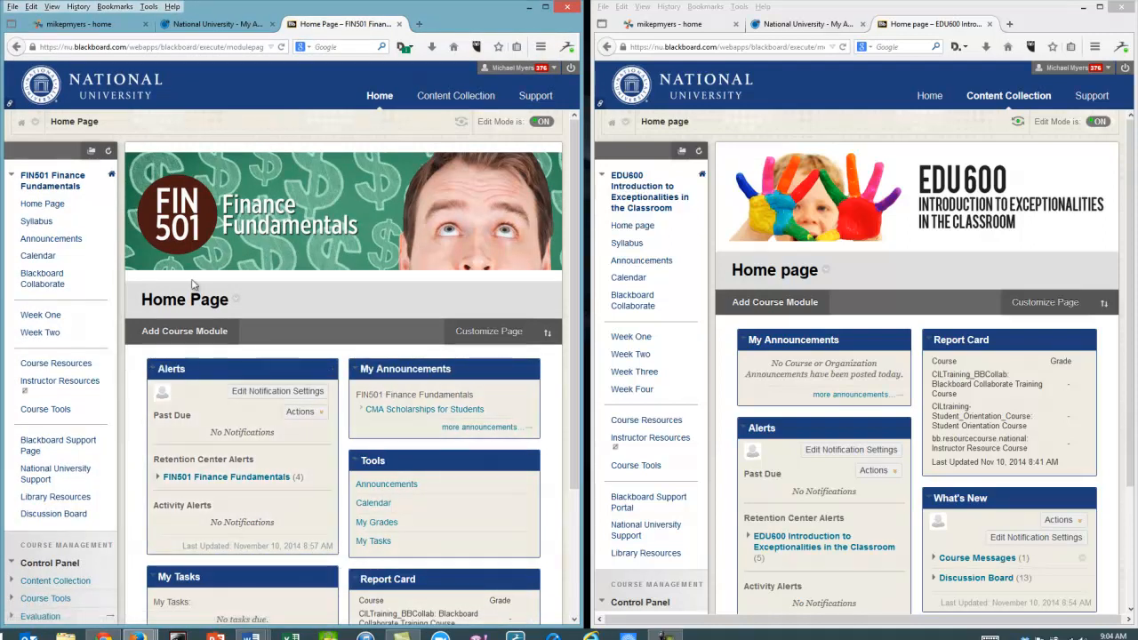
Browse the FIN501 course menu pages from Syllabus through Course Tools.
click(36, 221)
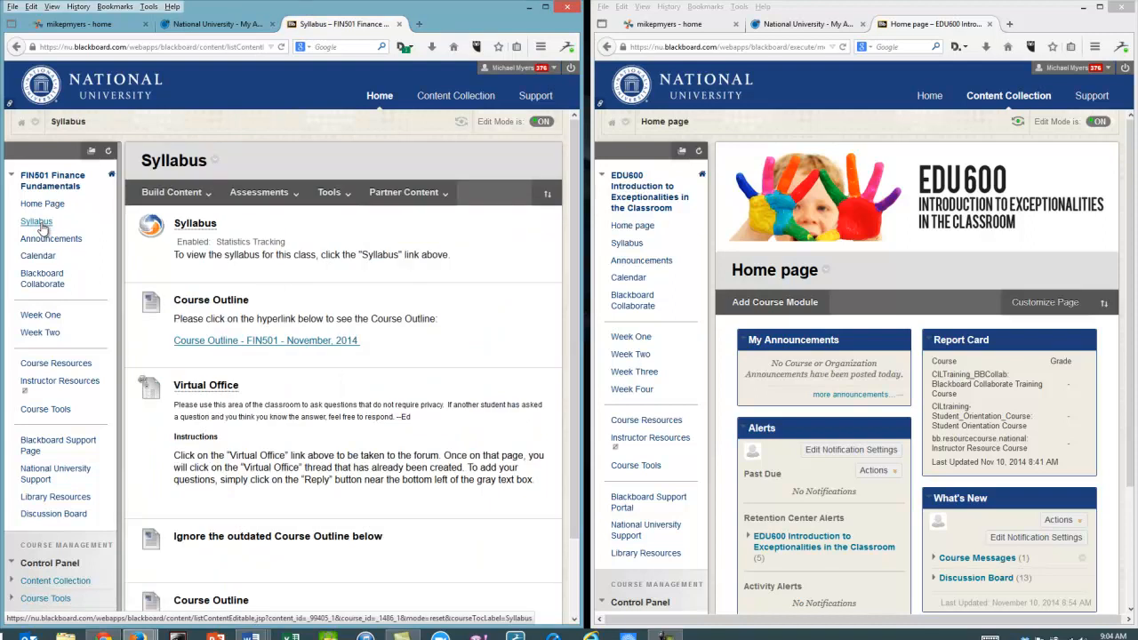
click(39, 240)
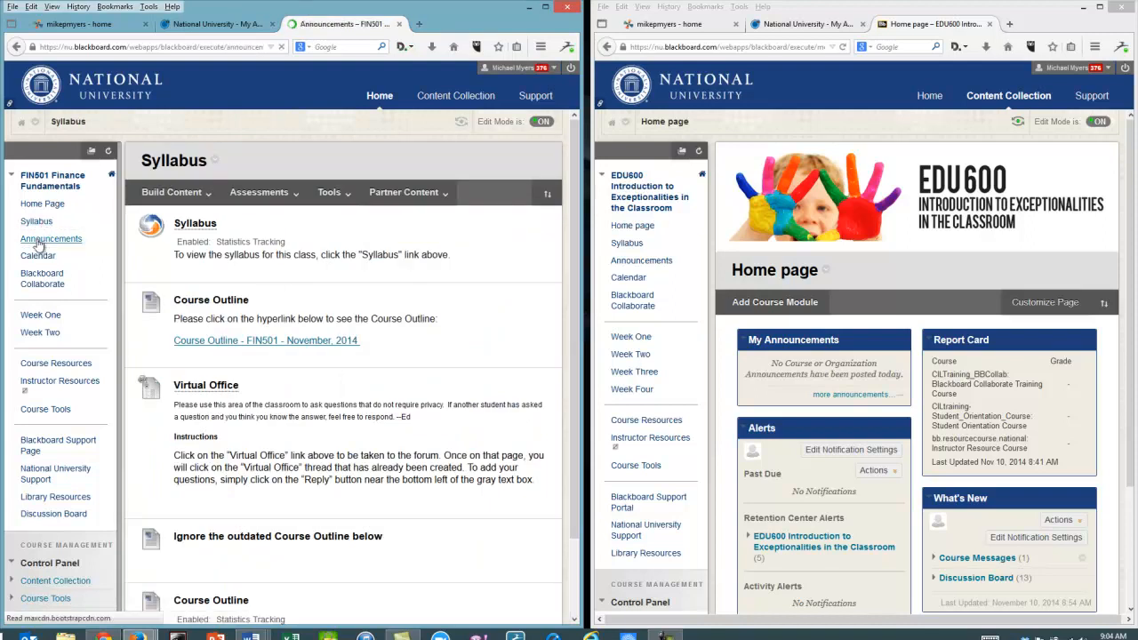
click(38, 258)
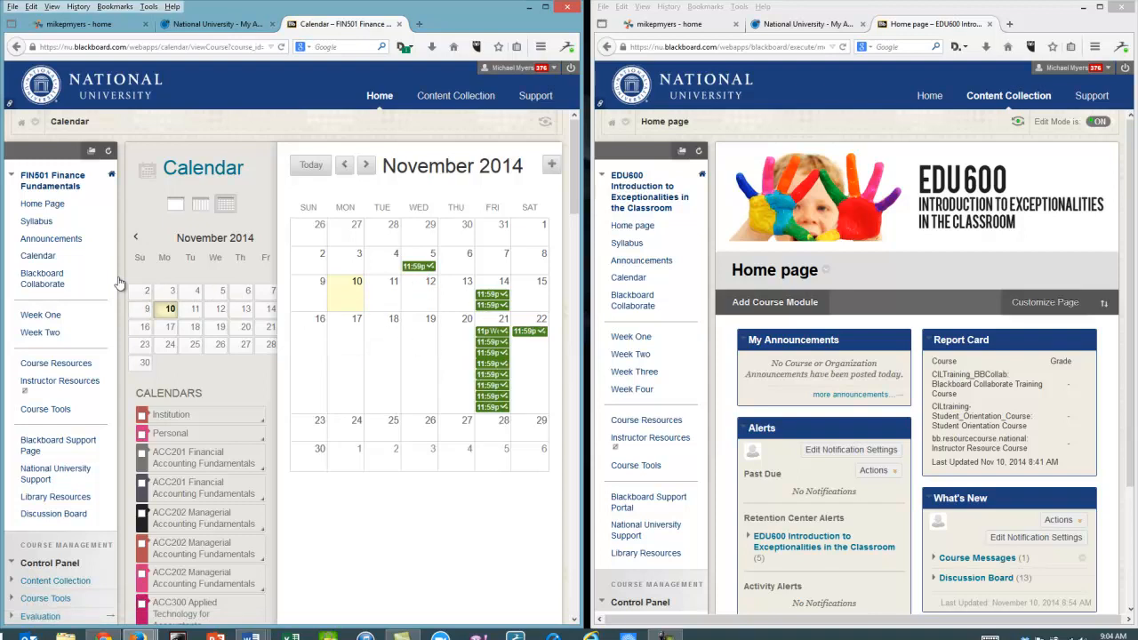
click(41, 281)
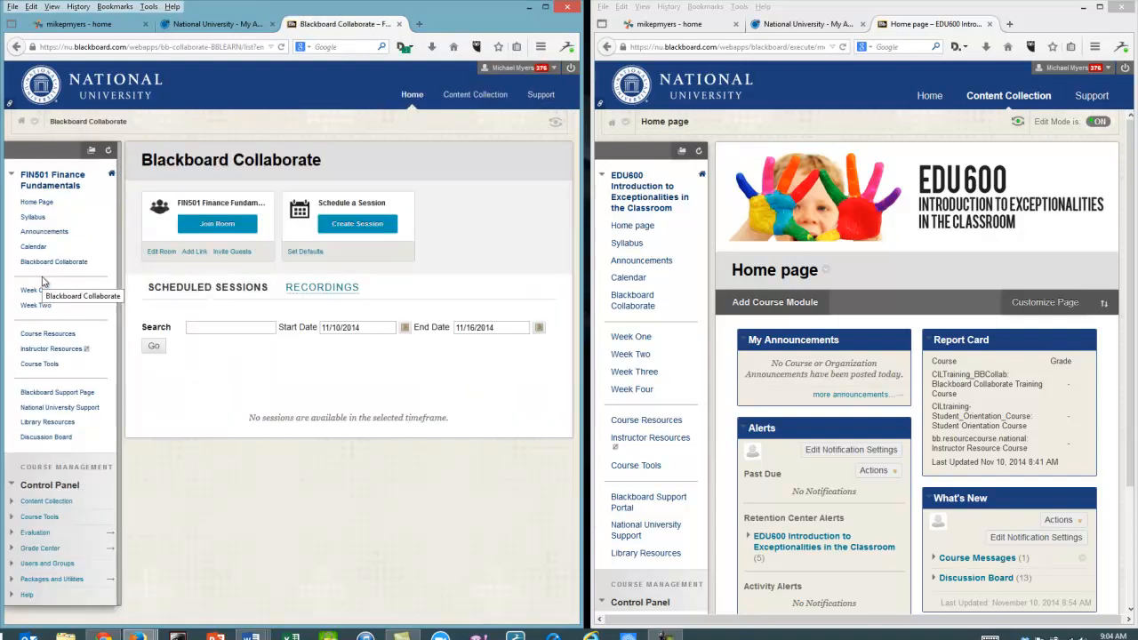
click(37, 291)
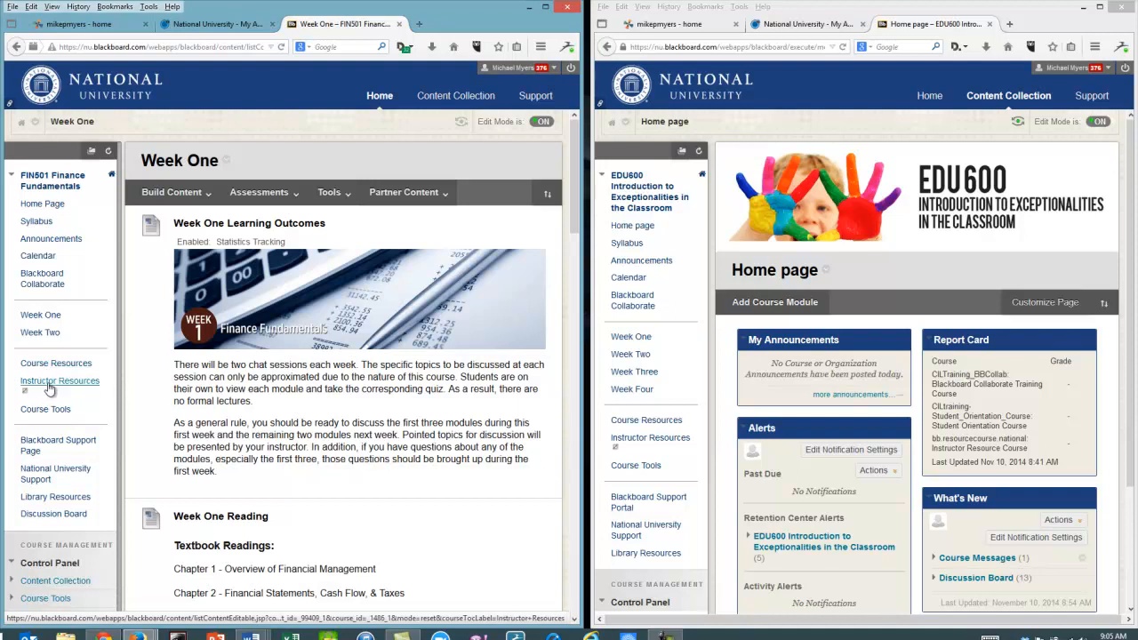
click(50, 383)
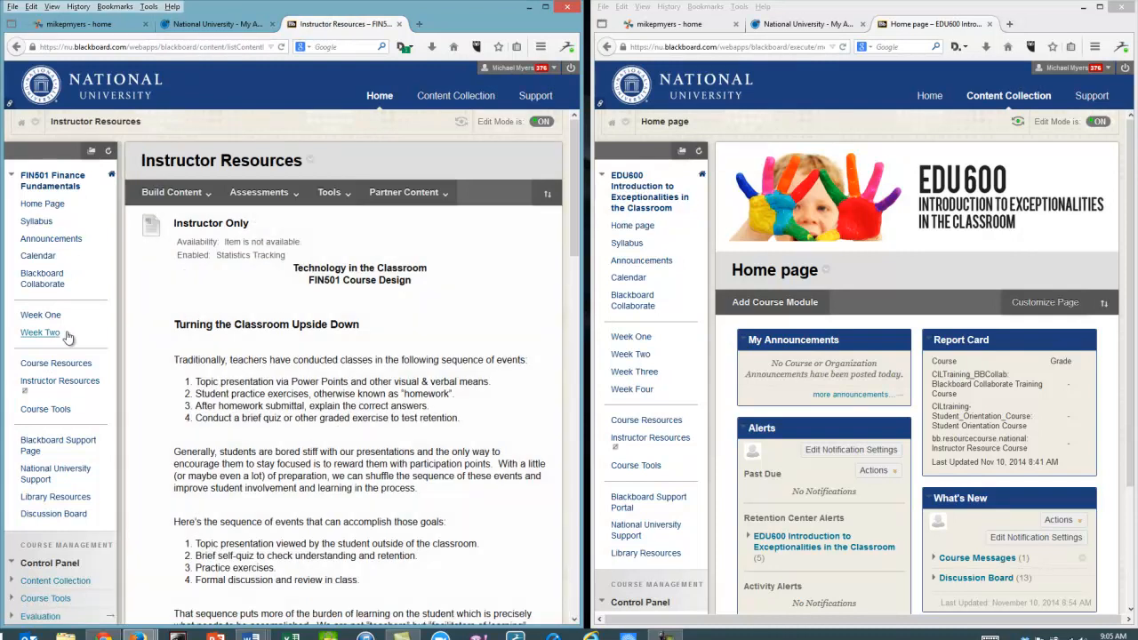
click(43, 412)
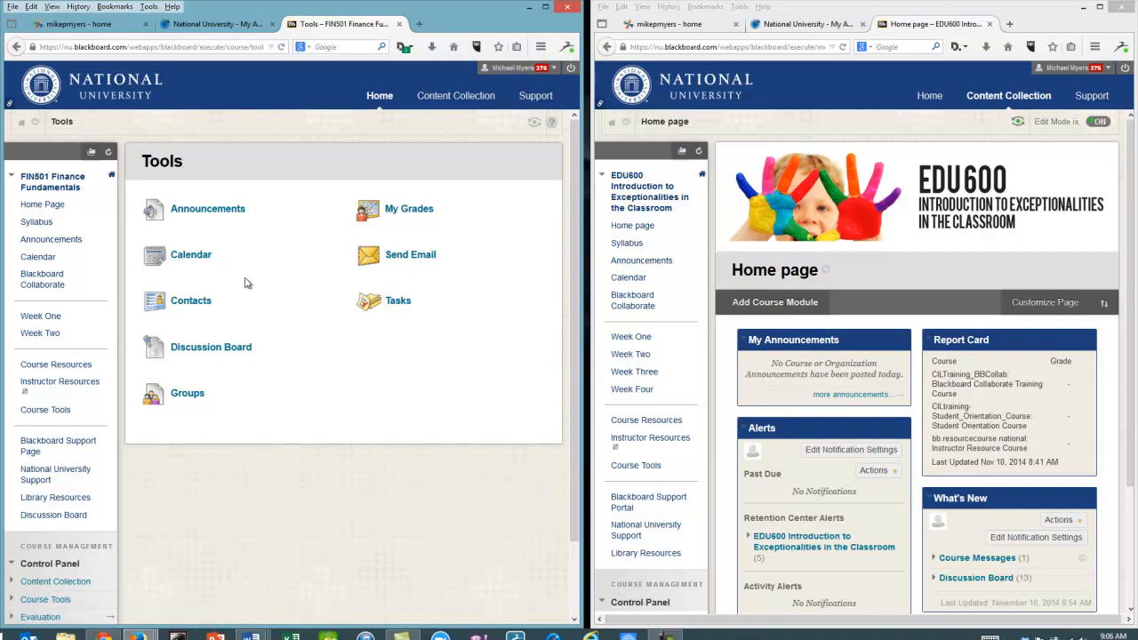
scroll(119, 360, down, 2)
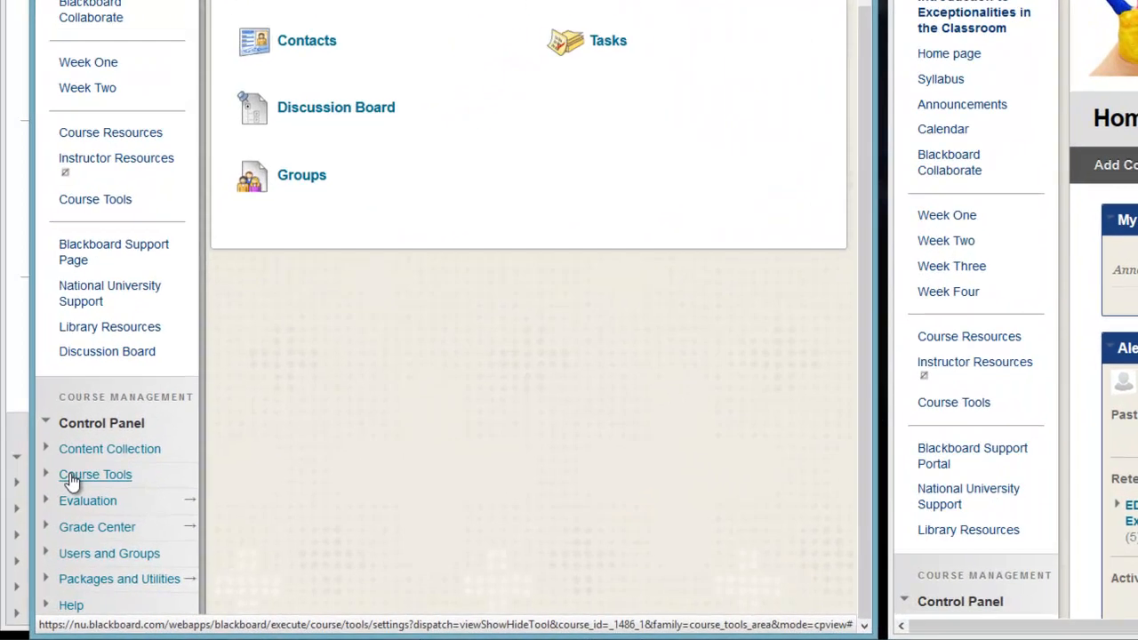
Open the Start Here page of the Blackboard Academic Essentials course and read through its instructions.
click(73, 478)
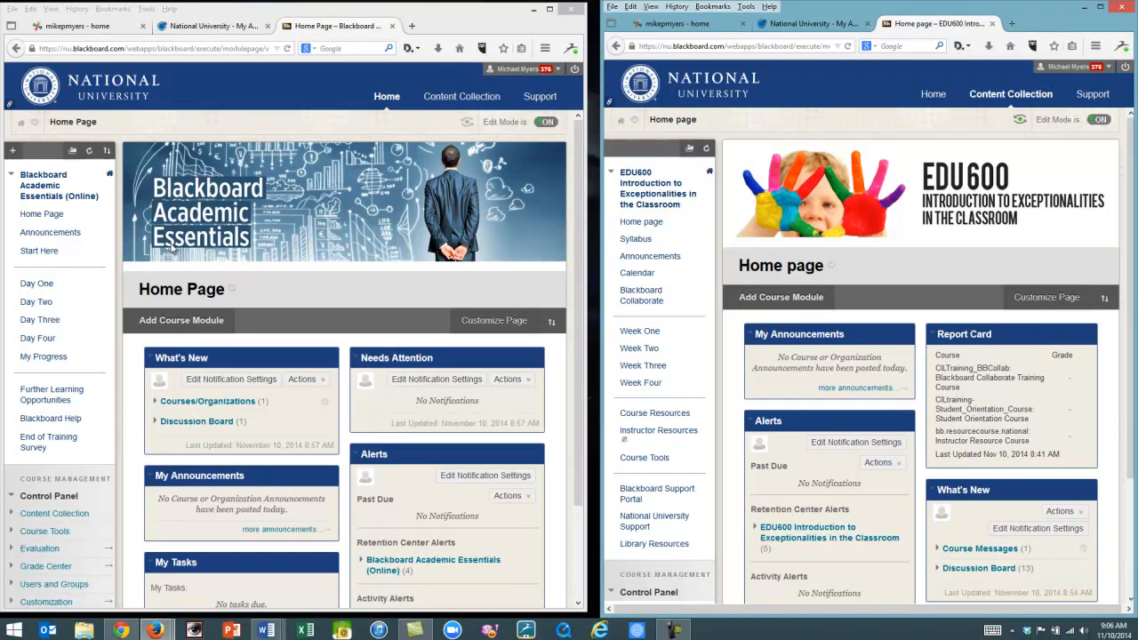
click(40, 251)
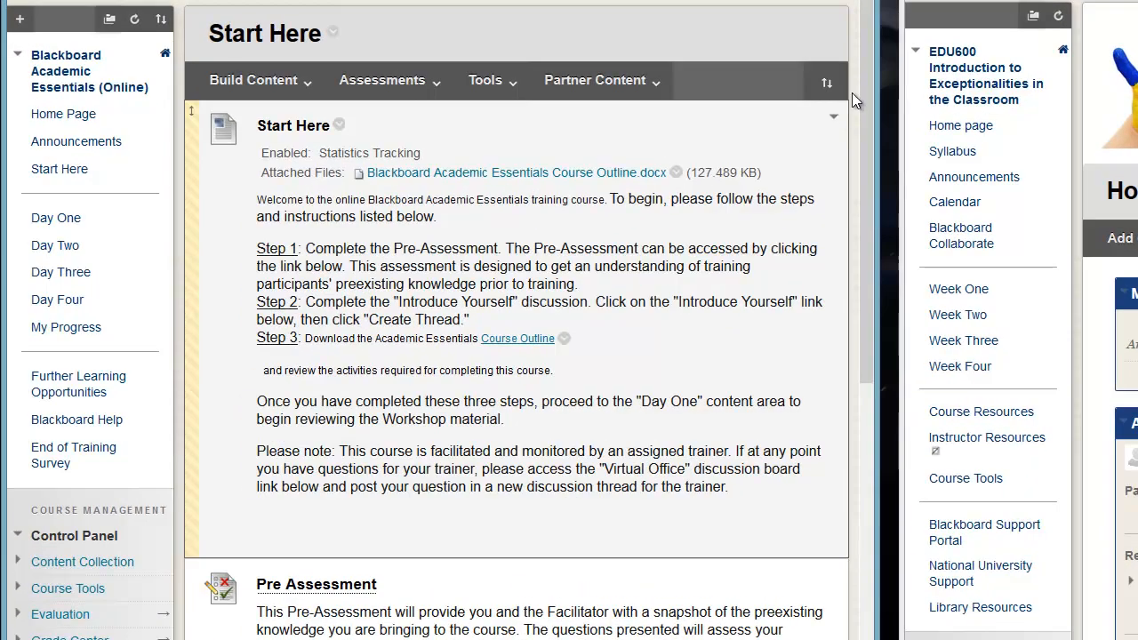
drag(861, 91, 842, 405)
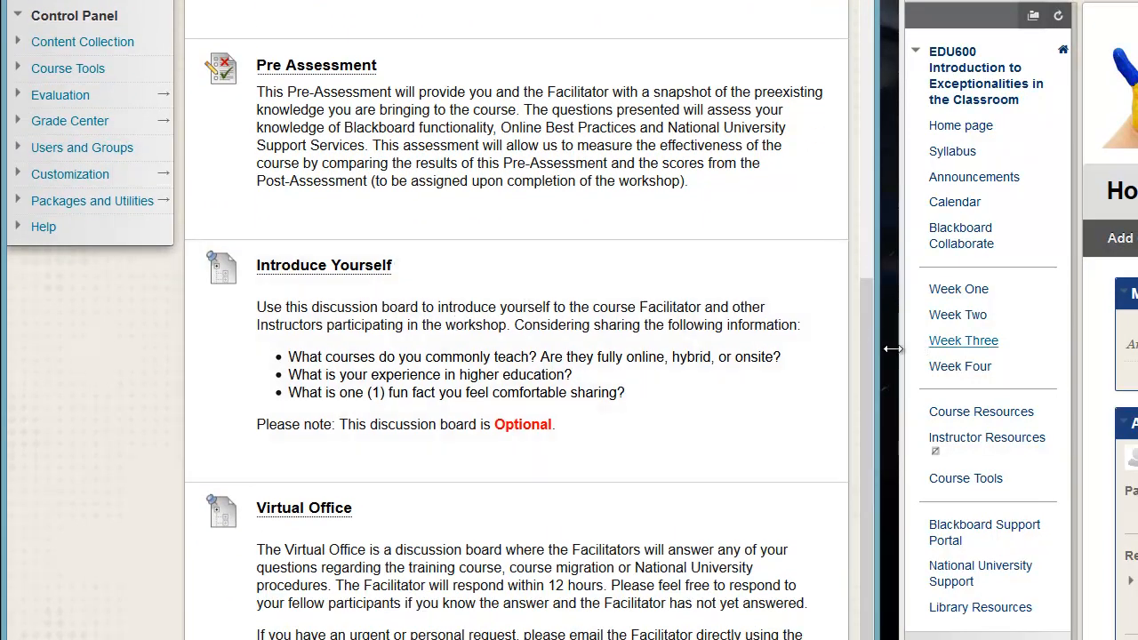
drag(865, 361, 871, 267)
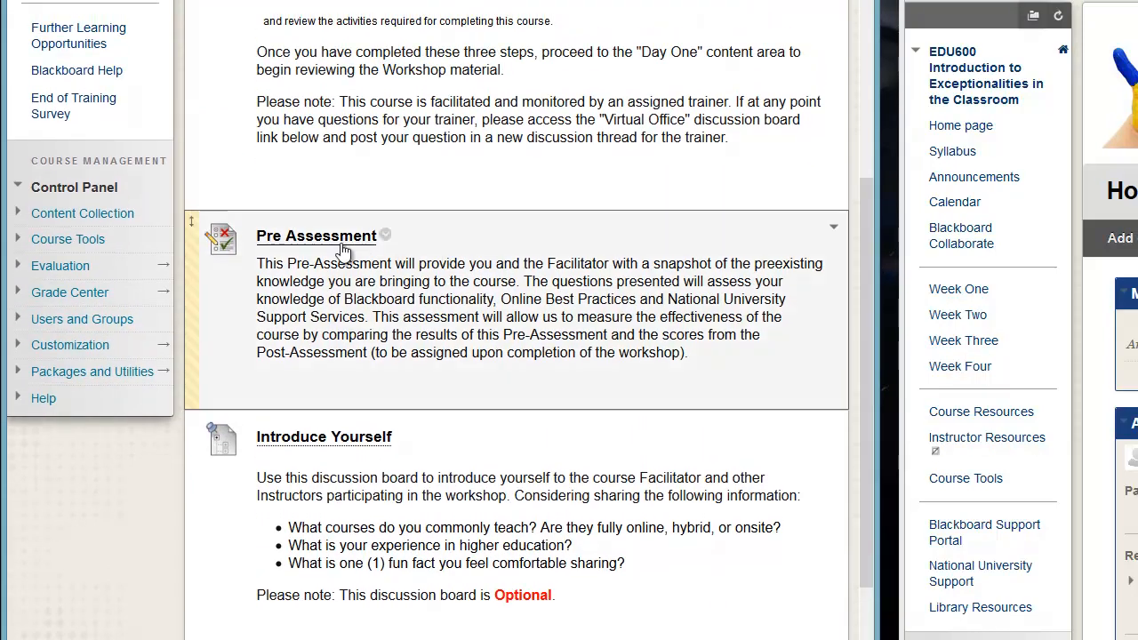
drag(863, 335, 864, 108)
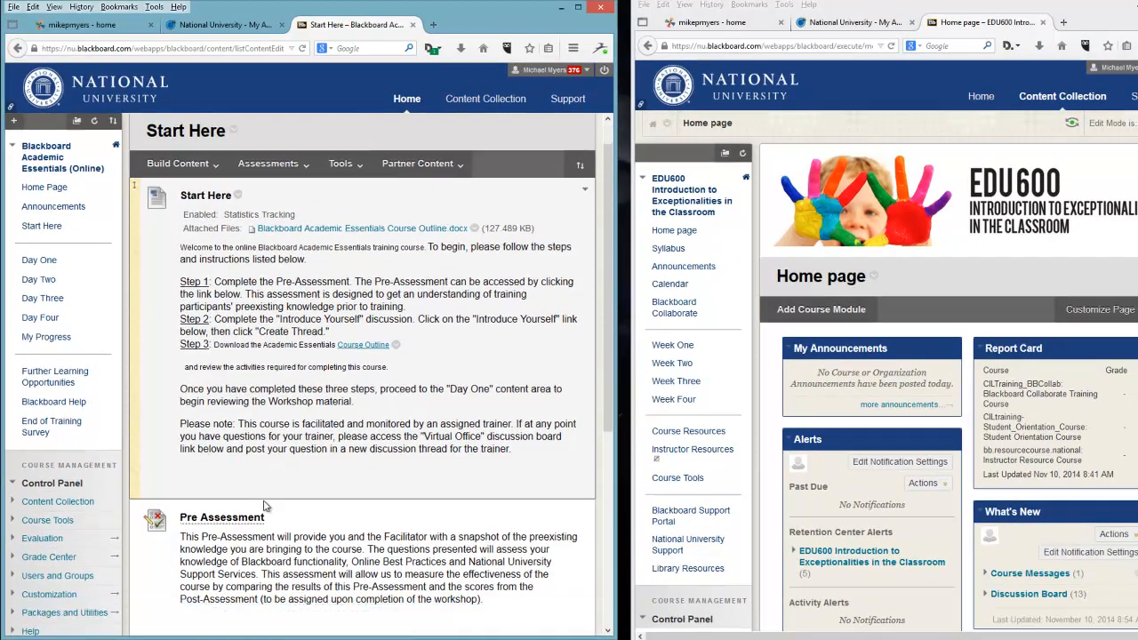
scroll(265, 506, down, 2)
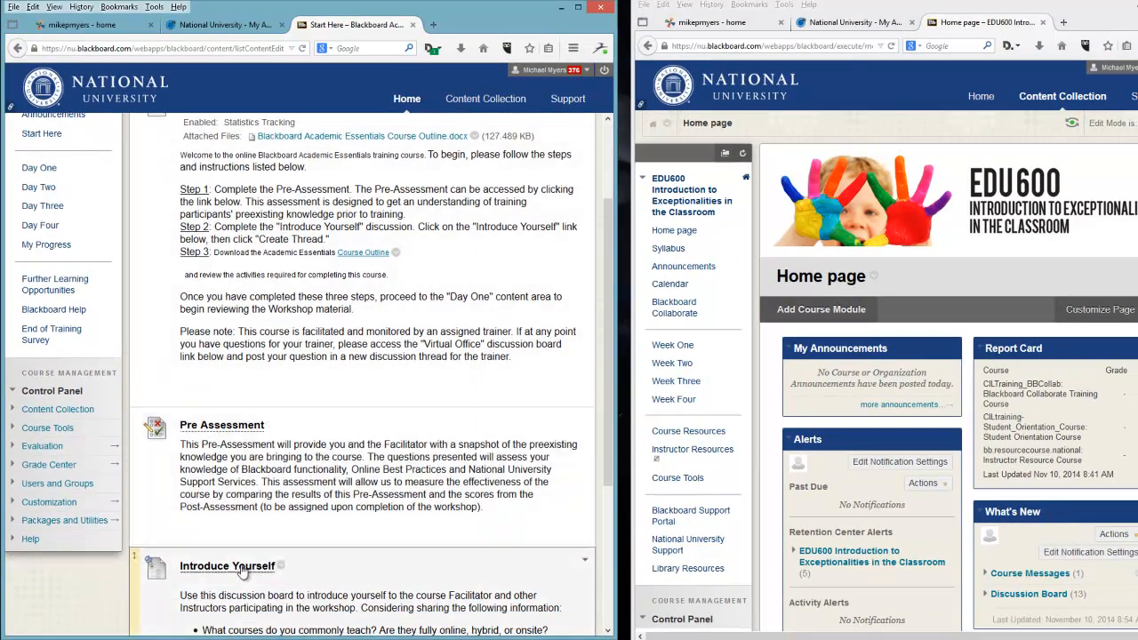
scroll(307, 458, up, 3)
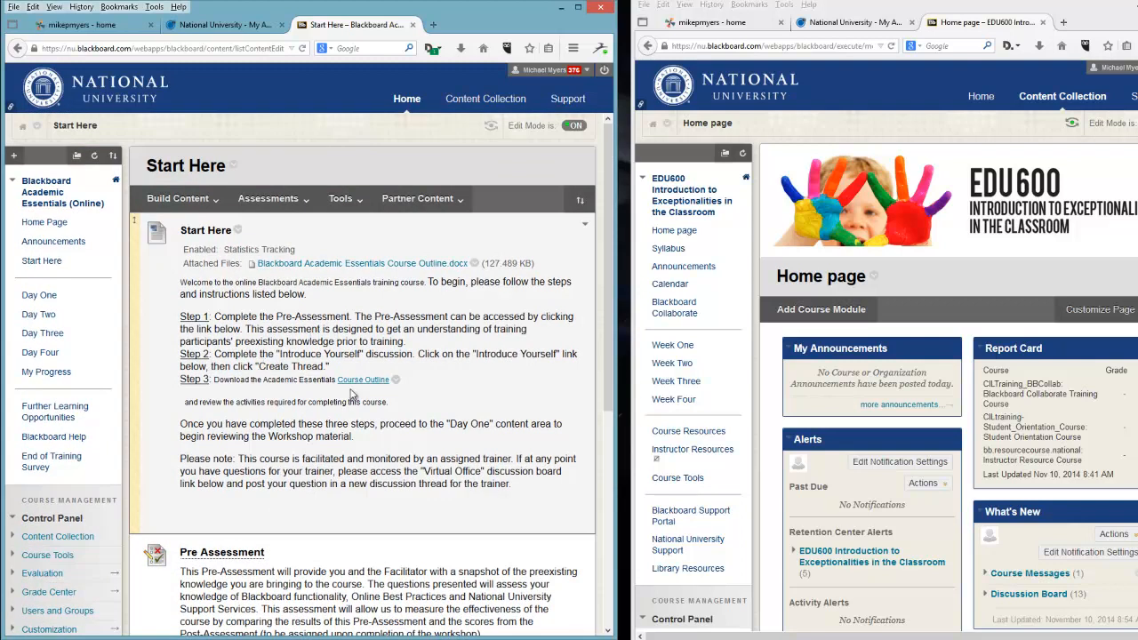
Switch to Word and bring up the Blackboard Academic Essentials Course Outline document.
click(282, 639)
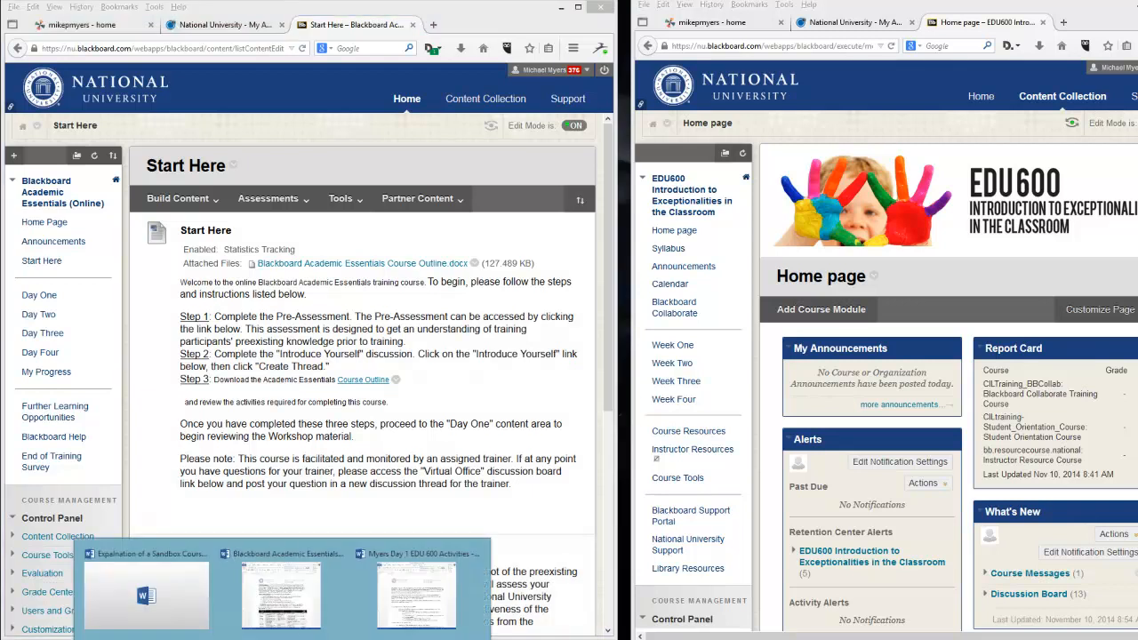
click(281, 591)
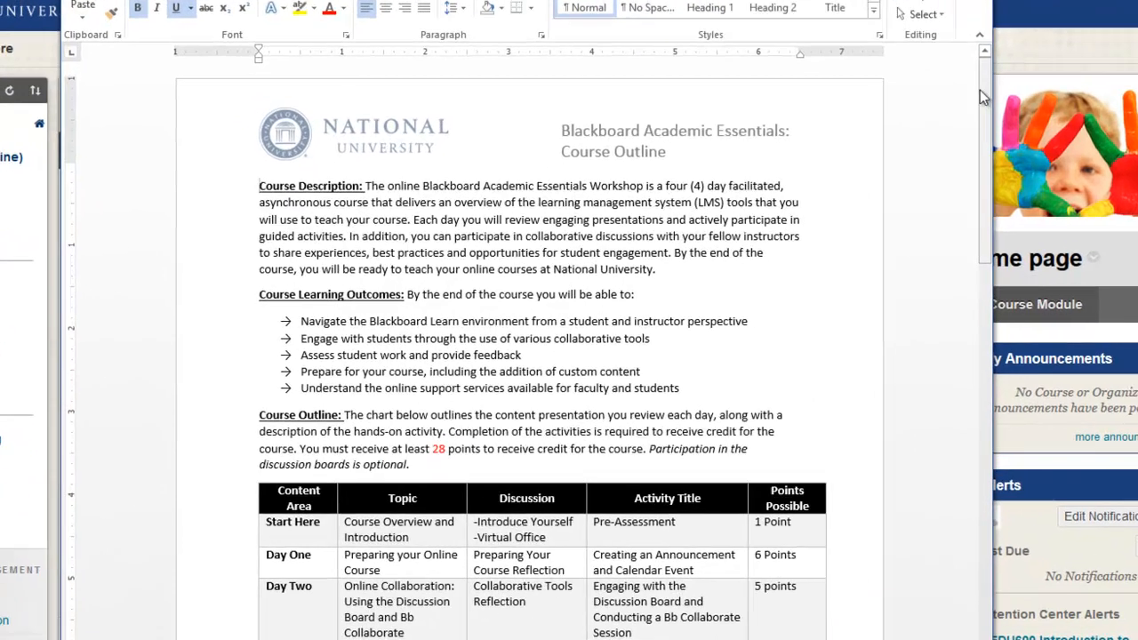
Scroll through the Course Outline document to its second page and close it.
drag(822, 147, 827, 158)
drag(1000, 93, 993, 177)
drag(990, 210, 981, 500)
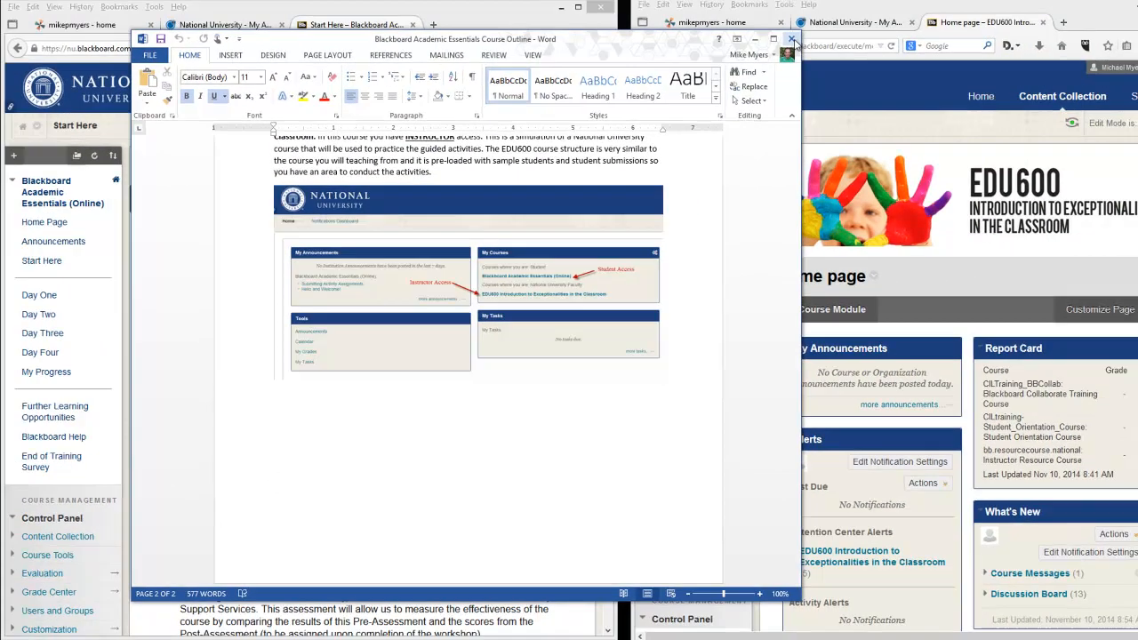
click(847, 7)
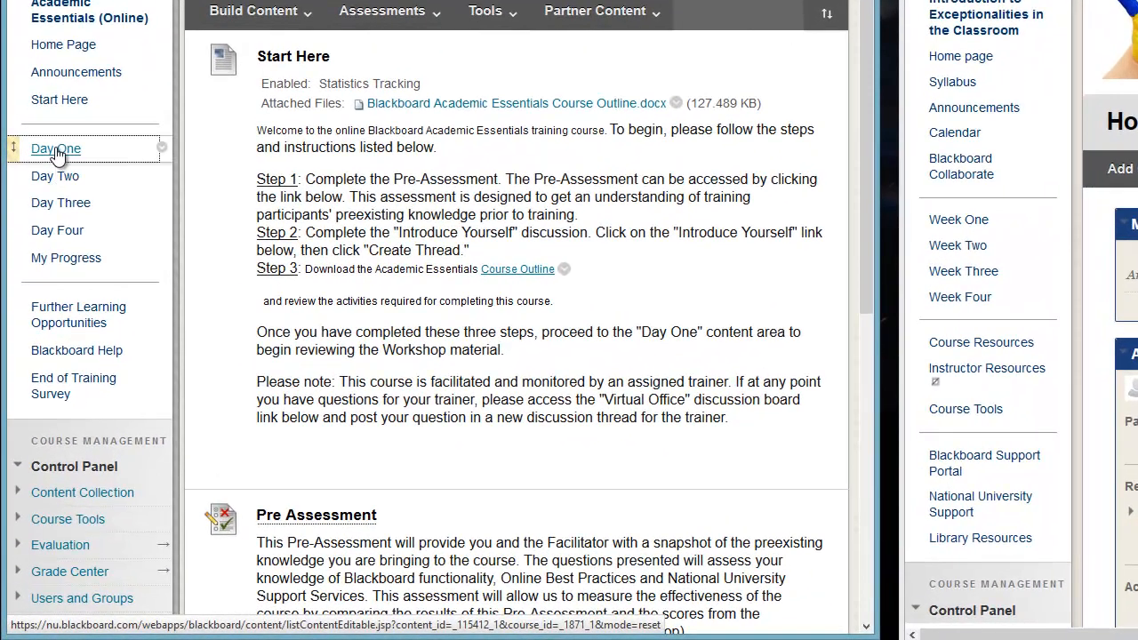
Open the Day One content area of the Academic Essentials course and read through its items.
click(42, 257)
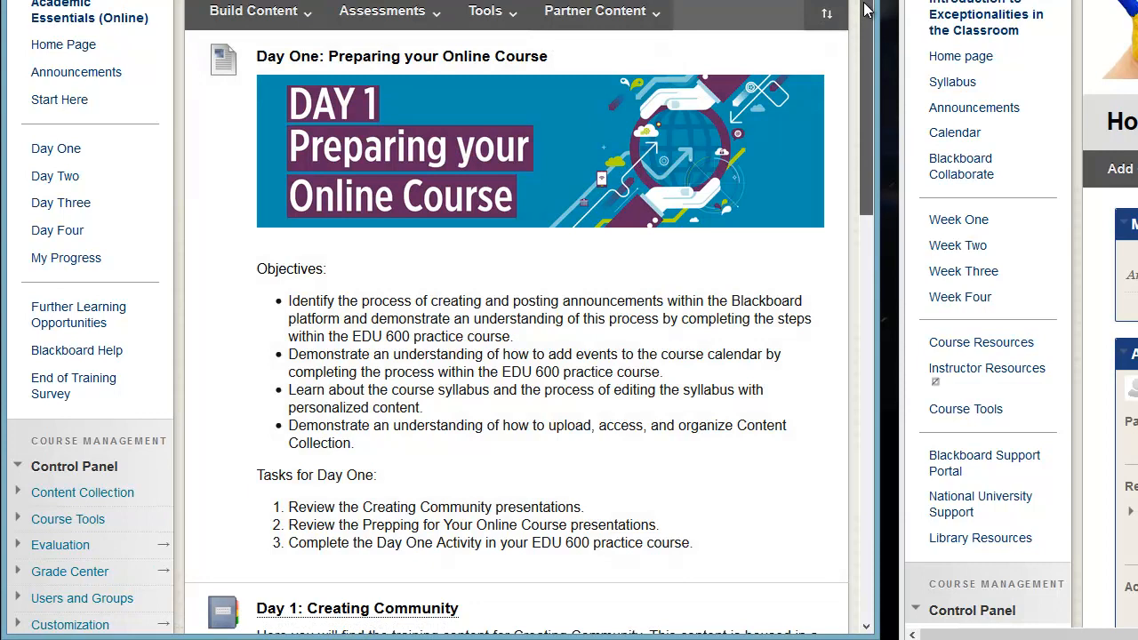
scroll(867, 12, down, 1)
scroll(865, 18, down, 2)
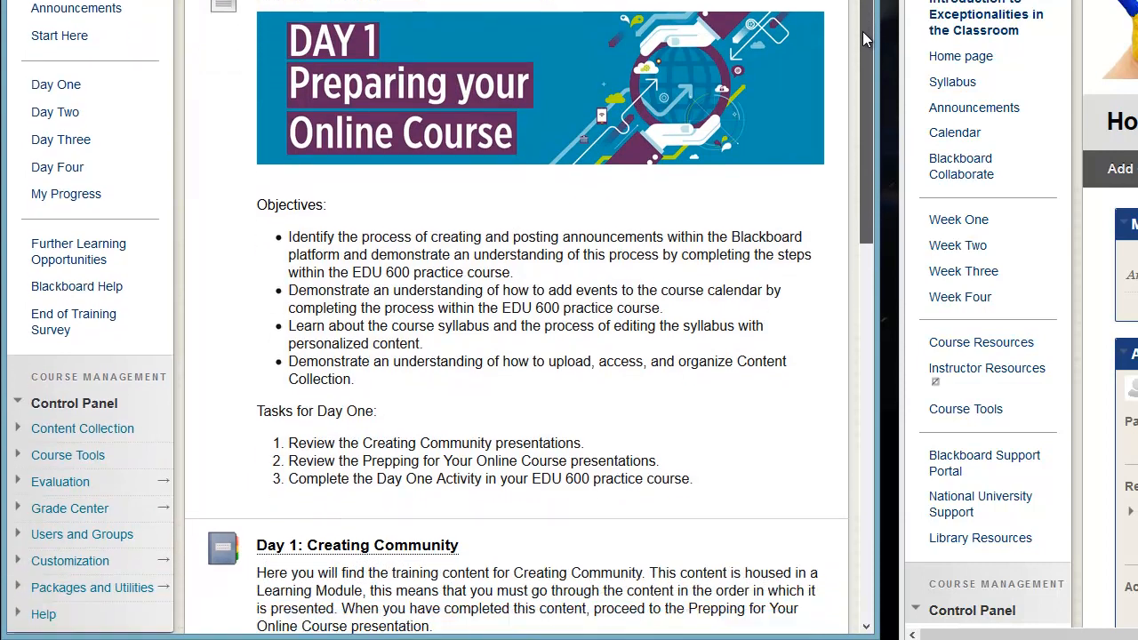
scroll(865, 18, up, 2)
scroll(867, 9, up, 1)
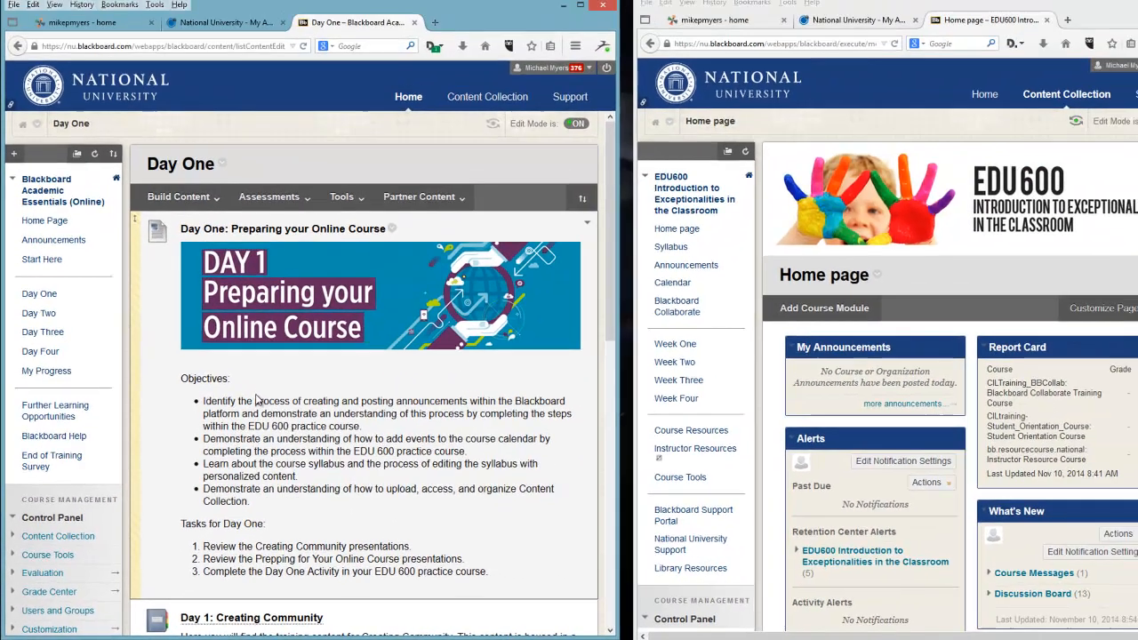
scroll(367, 299, down, 3)
scroll(256, 402, down, 2)
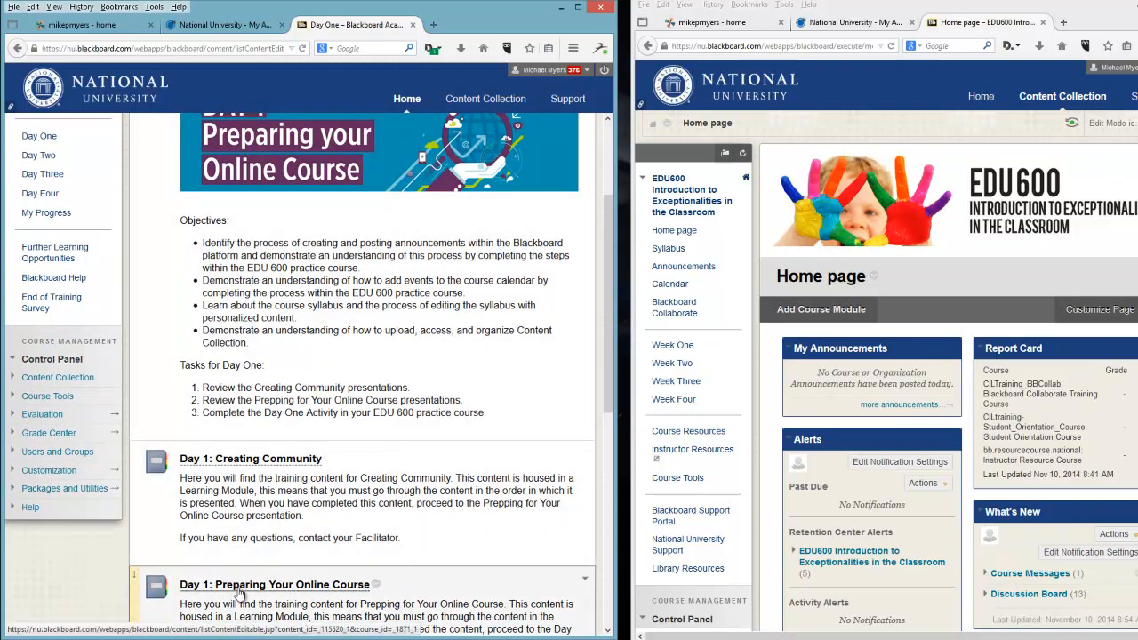
scroll(378, 466, down, 3)
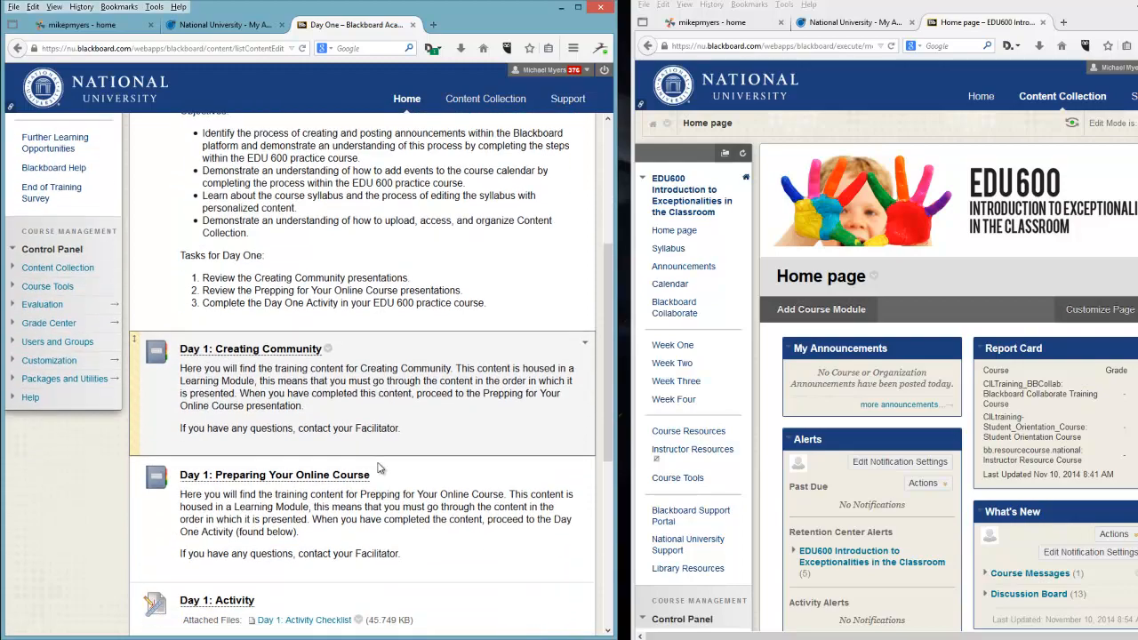
scroll(378, 466, down, 3)
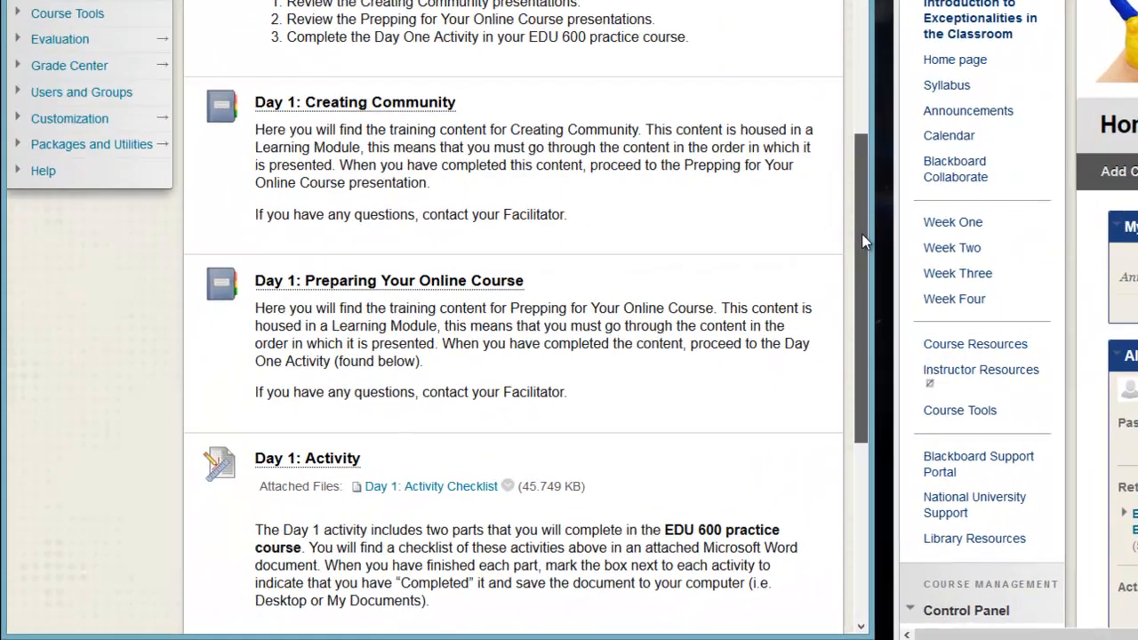
drag(862, 233, 866, 247)
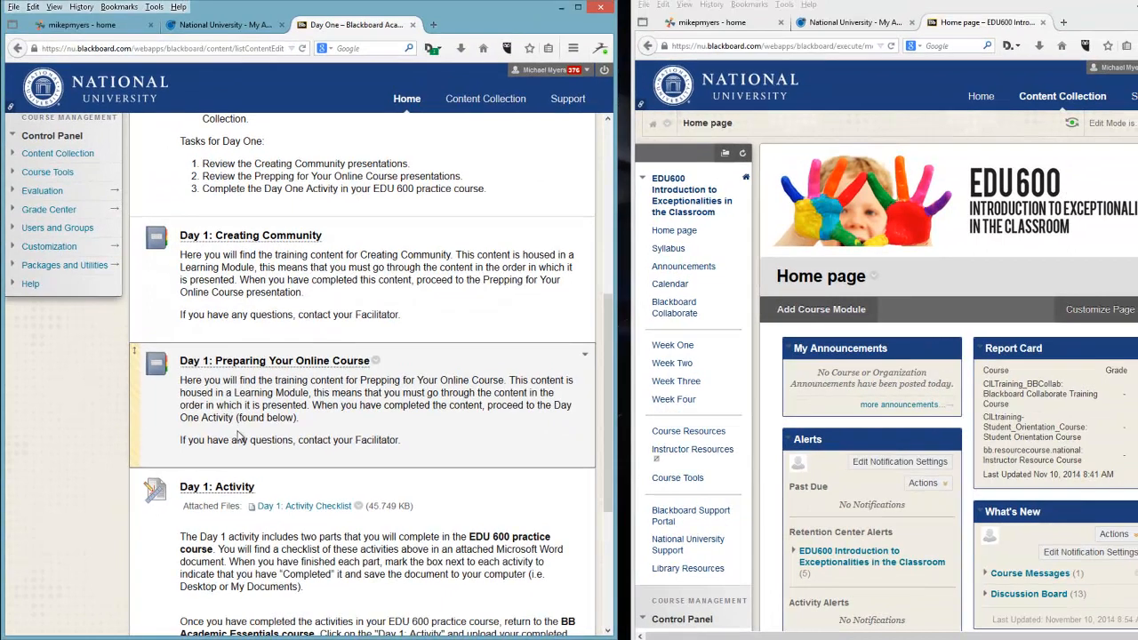
scroll(264, 380, down, 1)
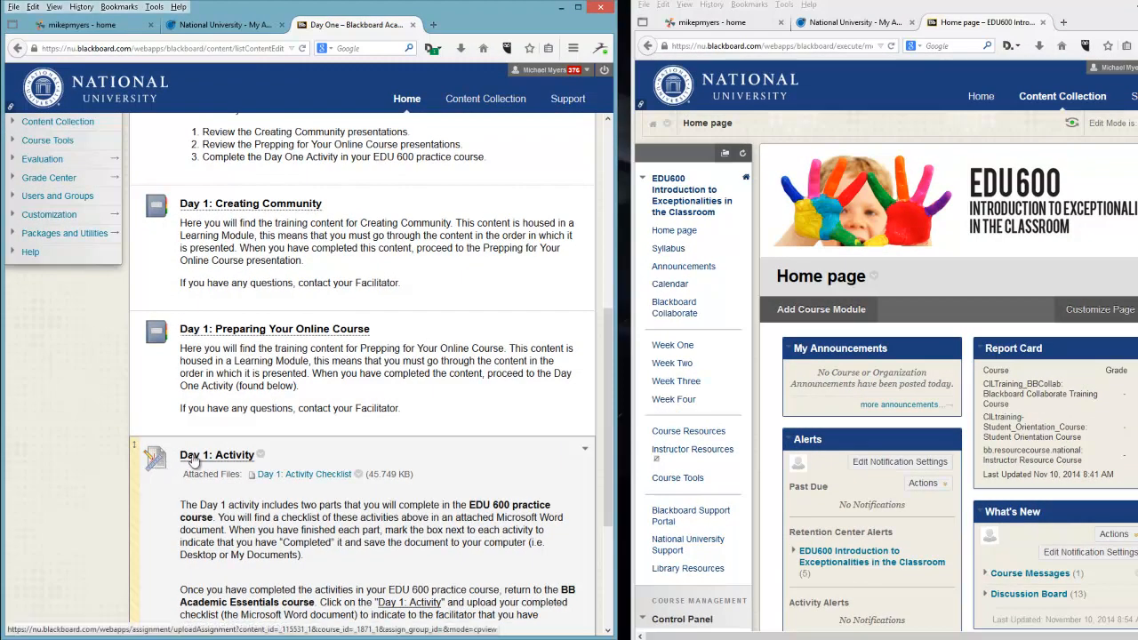
scroll(191, 458, down, 3)
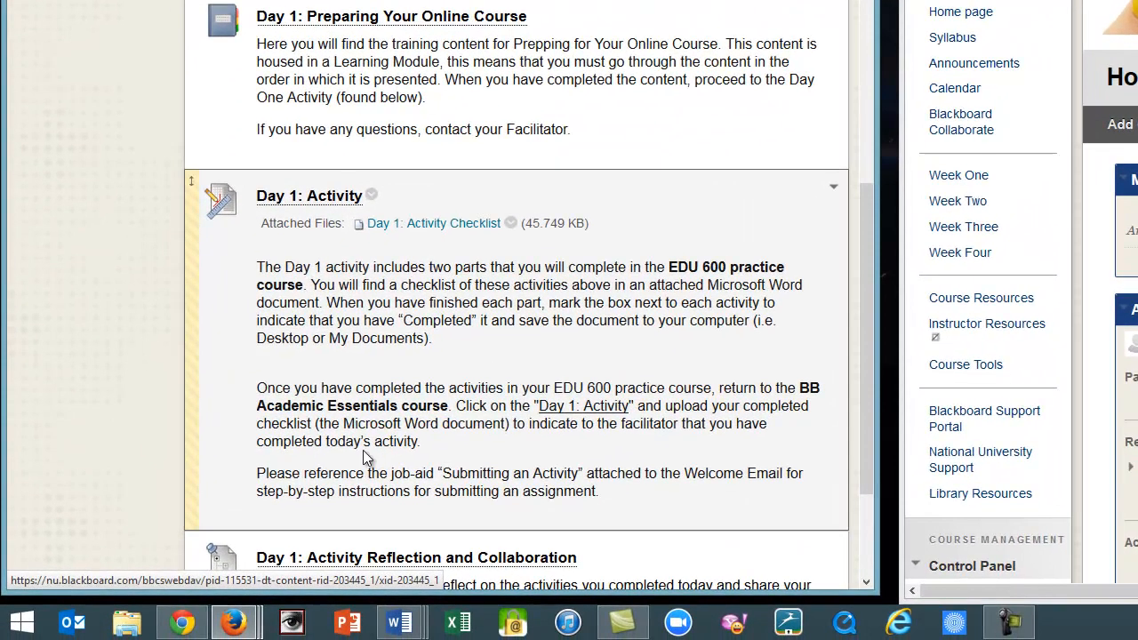
Bring up the Myers Day 1 EDU 600 Activities document, scroll through it, and minimize it.
mouse_move(399, 623)
mouse_move(520, 548)
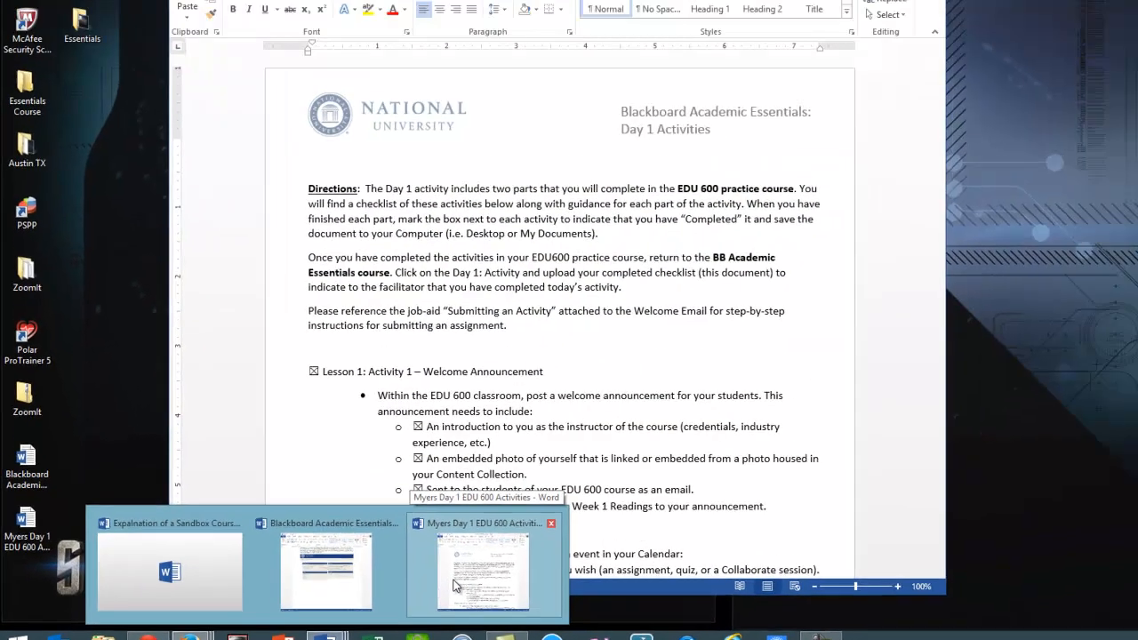
click(549, 543)
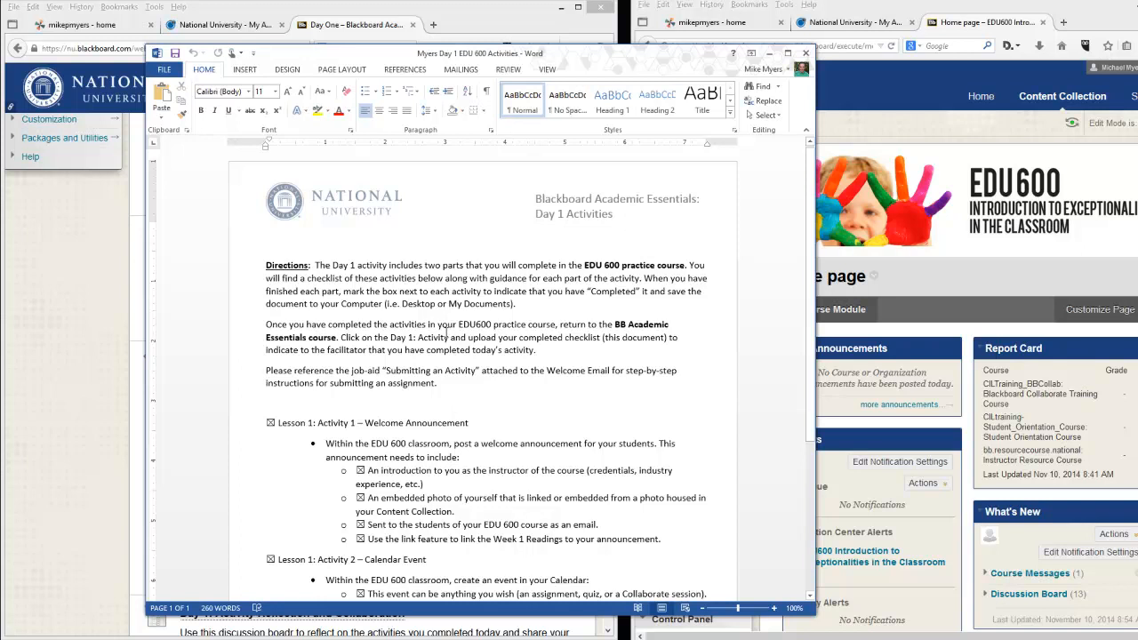
scroll(440, 318, down, 3)
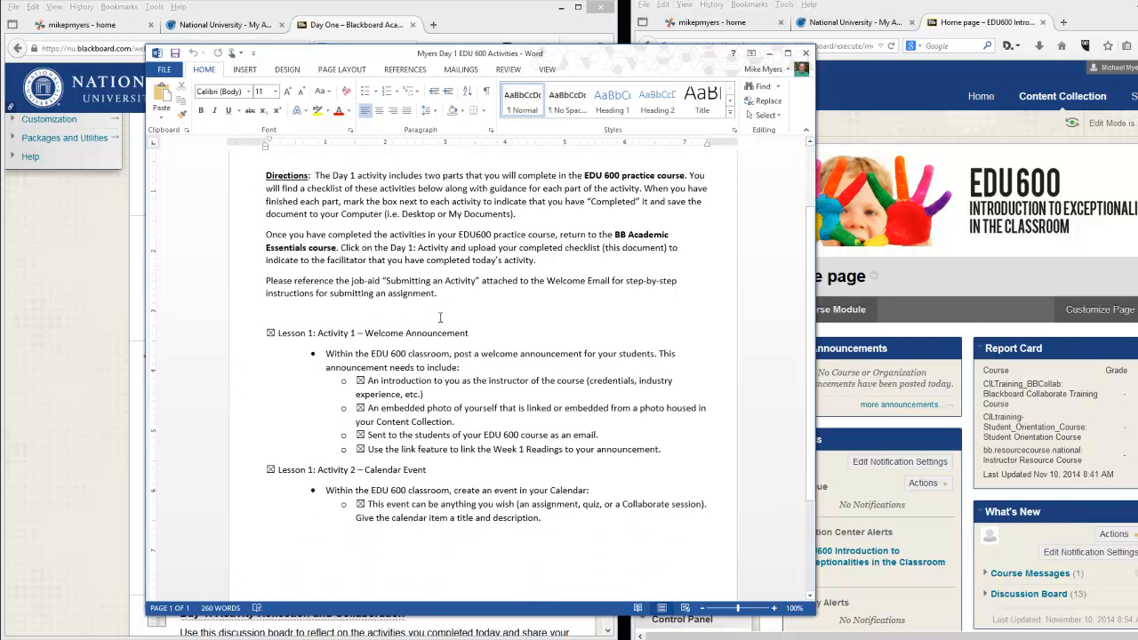
click(769, 53)
Open the Files for BST 322 folder in the Content Collection and choose Upload Files.
scroll(442, 429, down, 3)
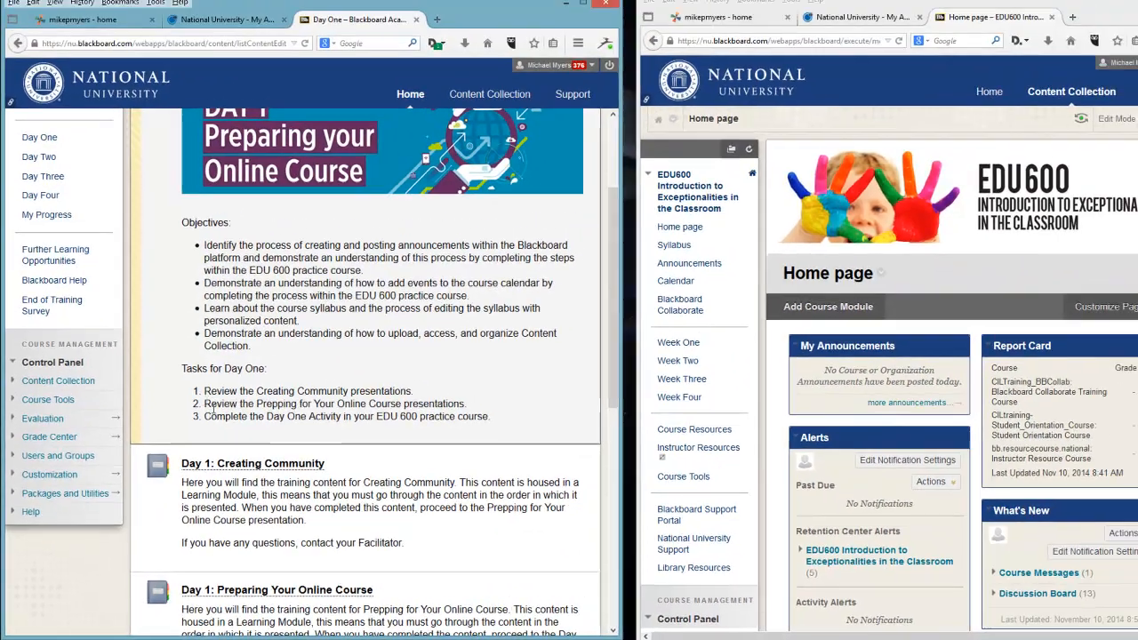
scroll(214, 410, up, 5)
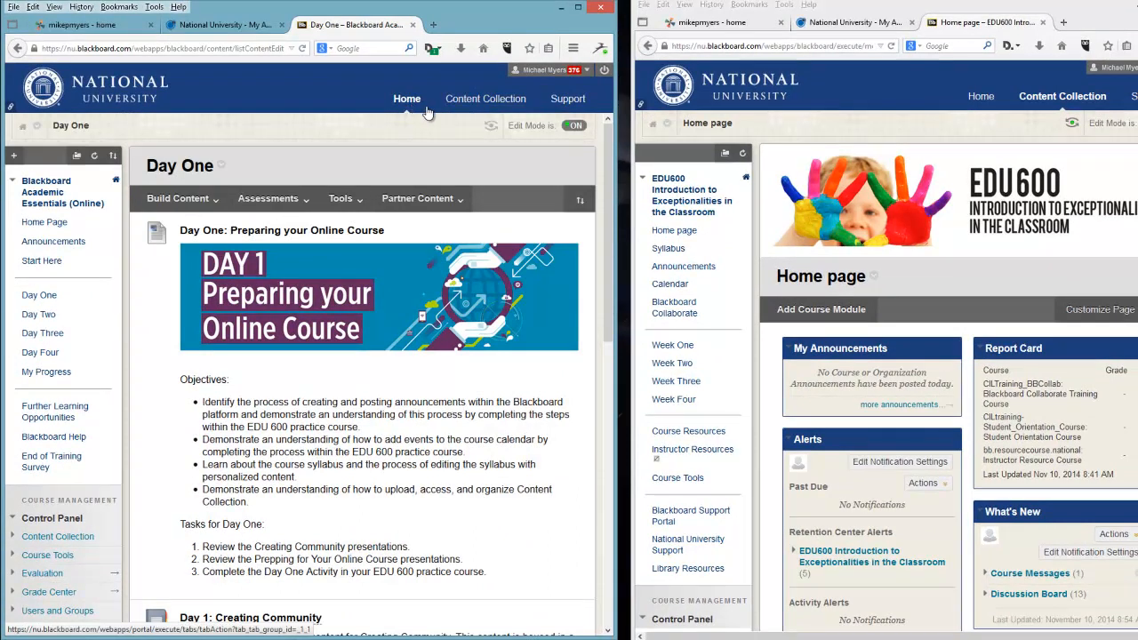
click(469, 100)
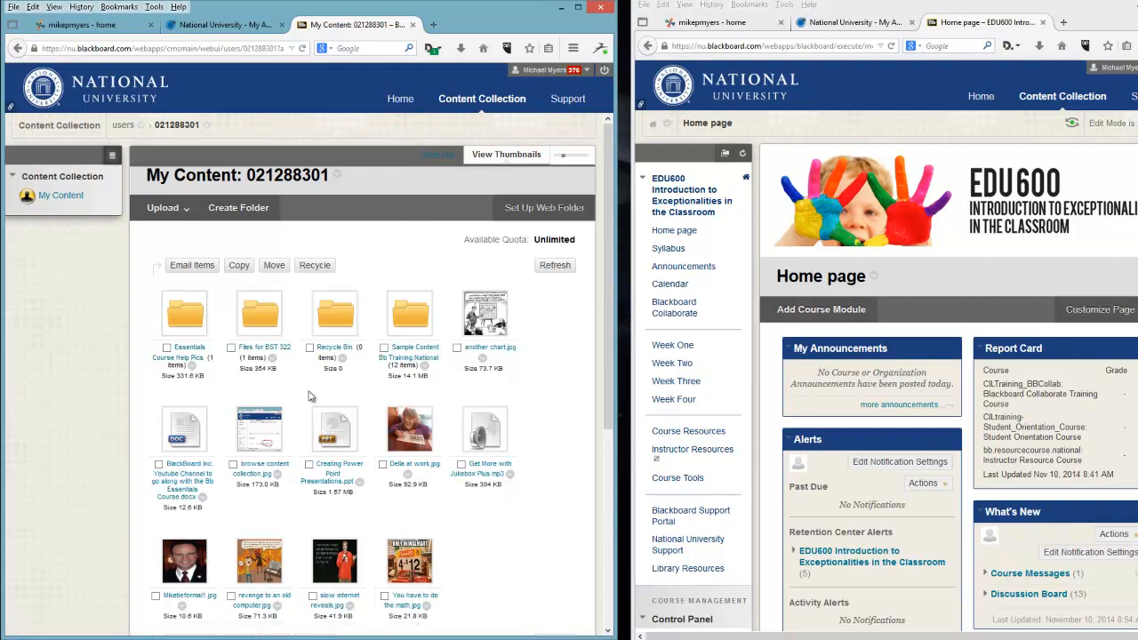
click(269, 329)
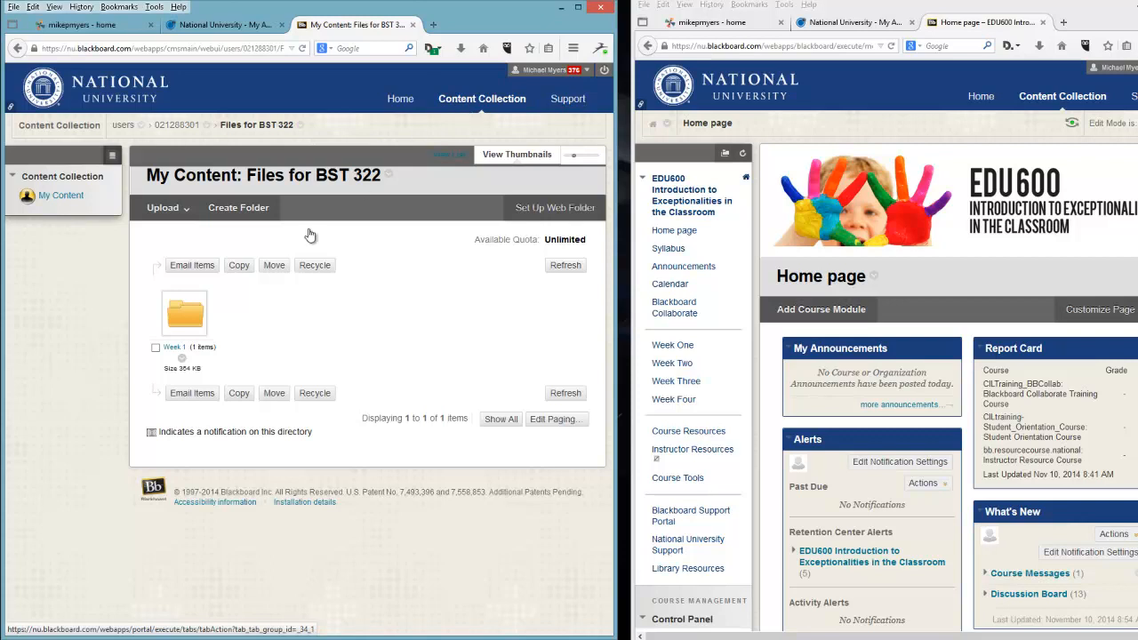
click(167, 208)
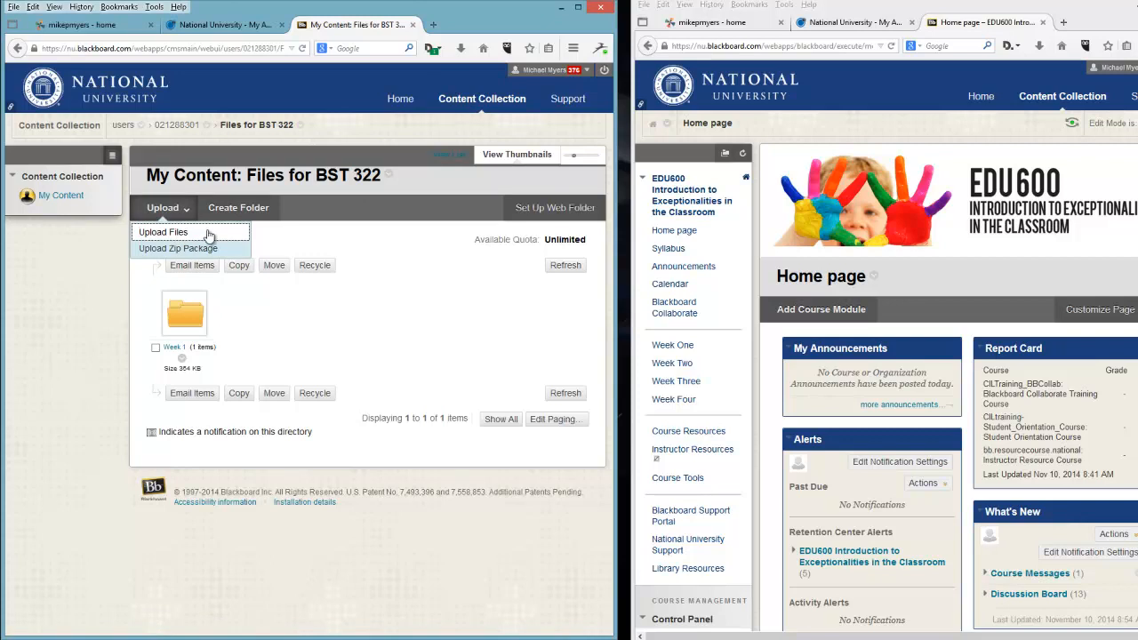
click(208, 234)
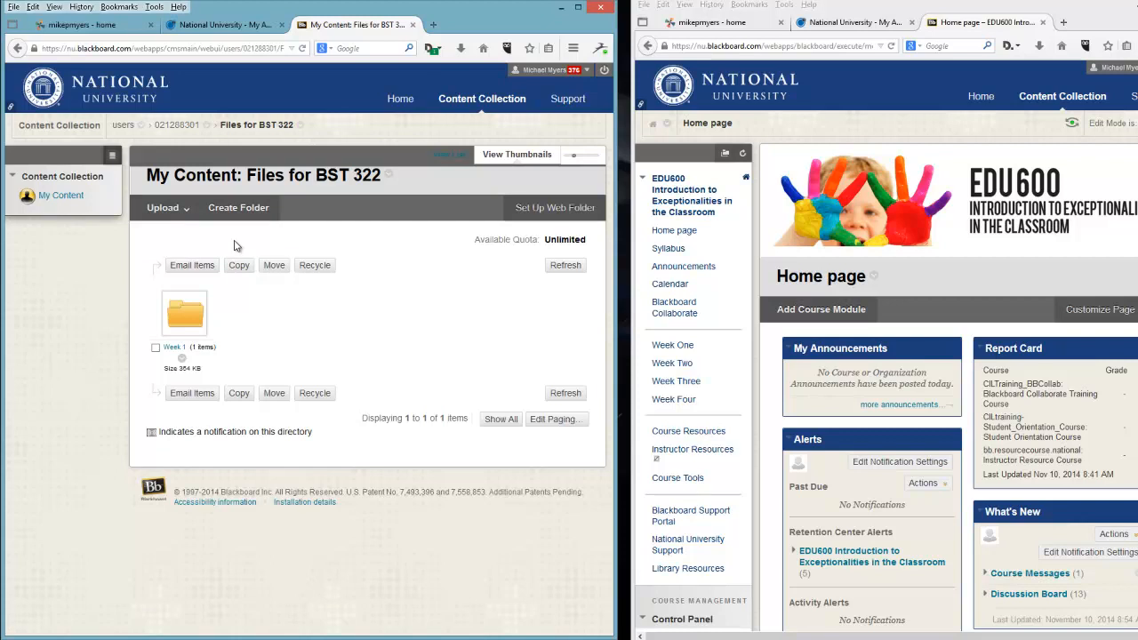
Return to the Blackboard Academic Essentials course and open its Content Collection from the Control Panel.
click(400, 98)
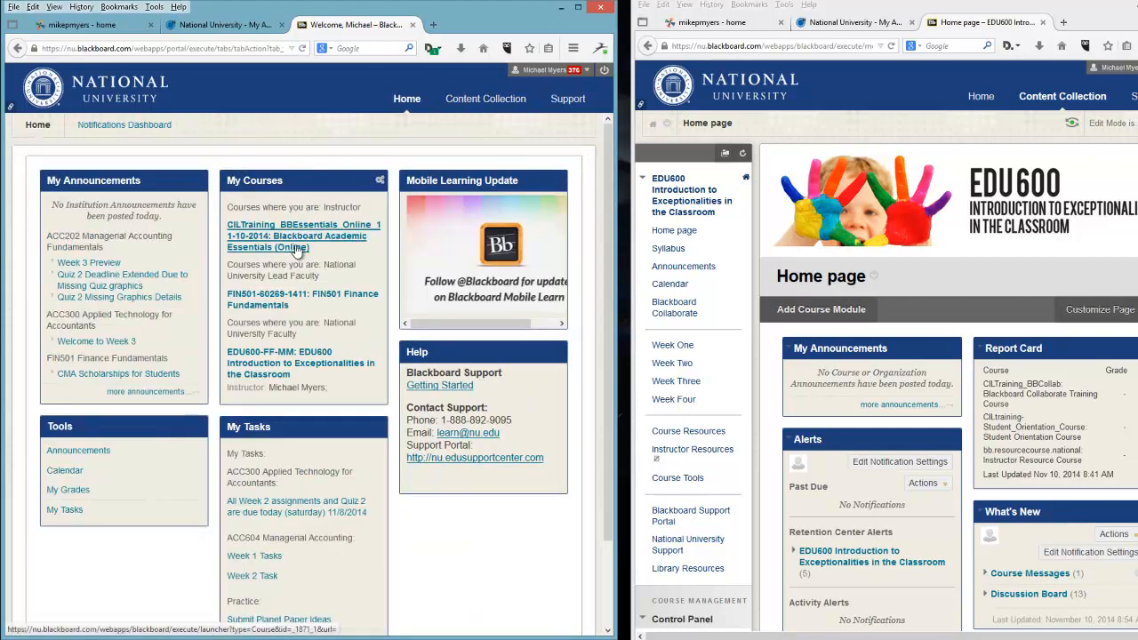
click(295, 247)
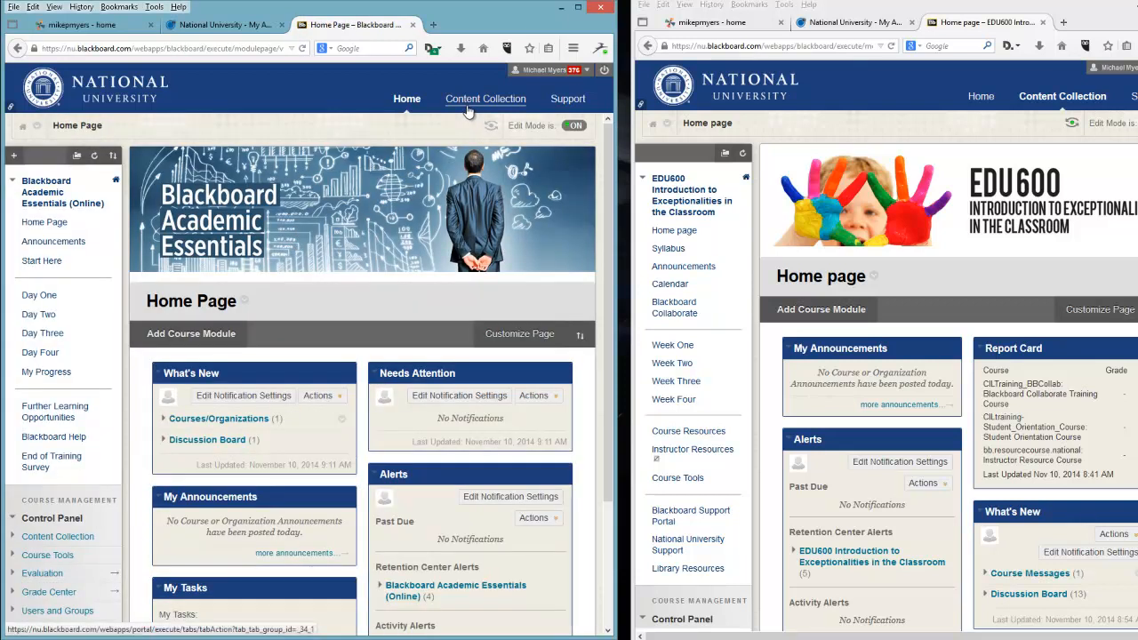
scroll(58, 525, down, 1)
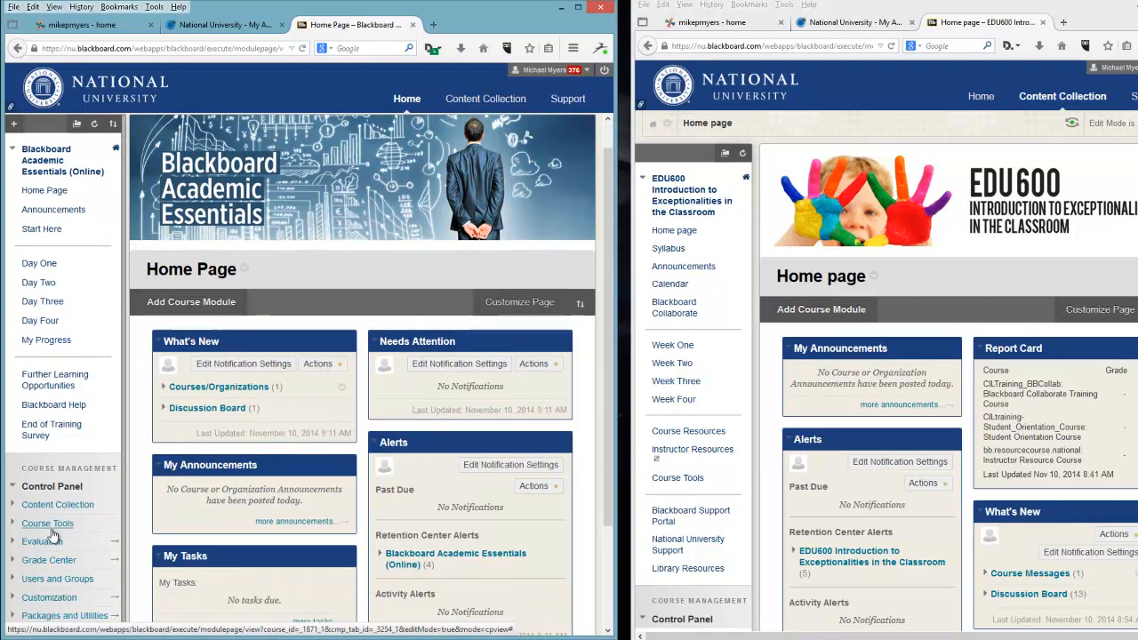
click(57, 505)
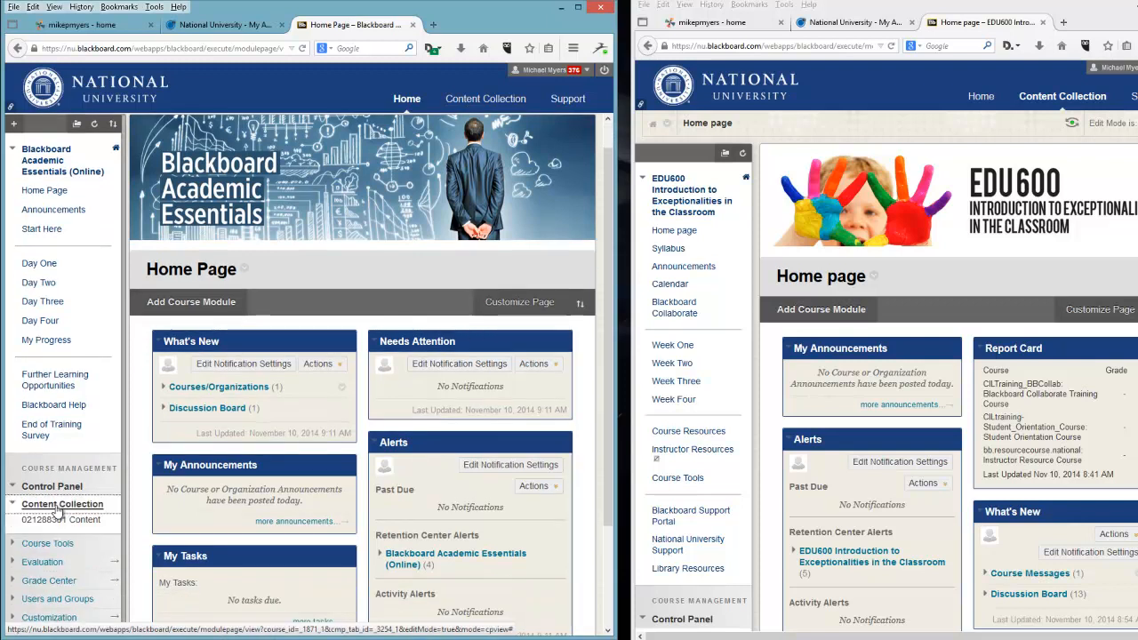
click(57, 521)
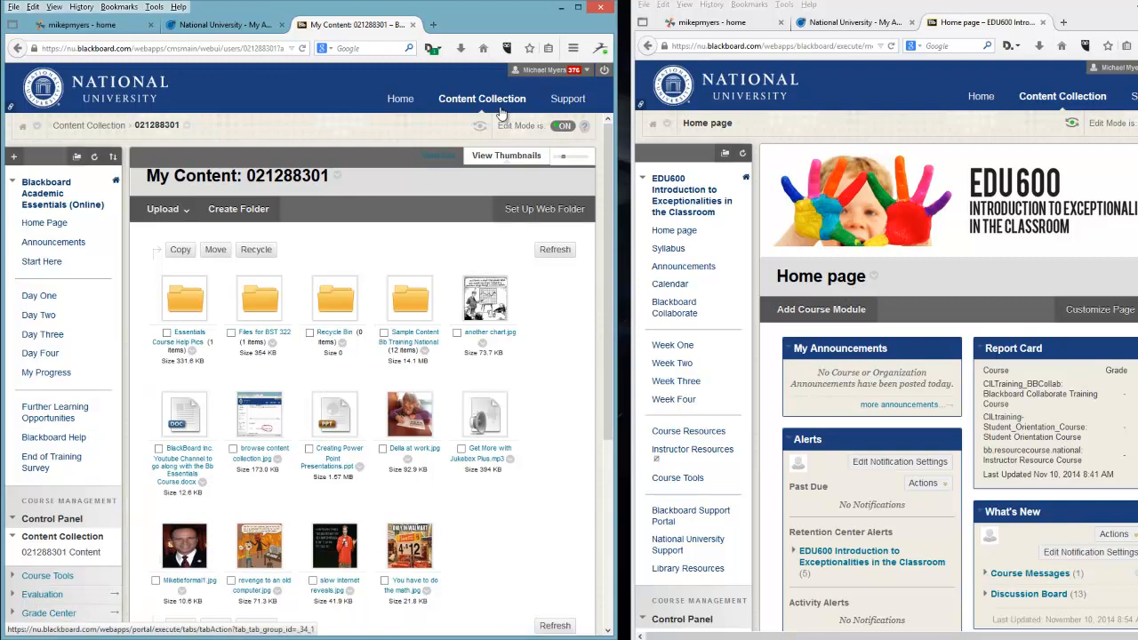
Turn on Student Preview for the course and open the Day One content area as a student.
click(40, 295)
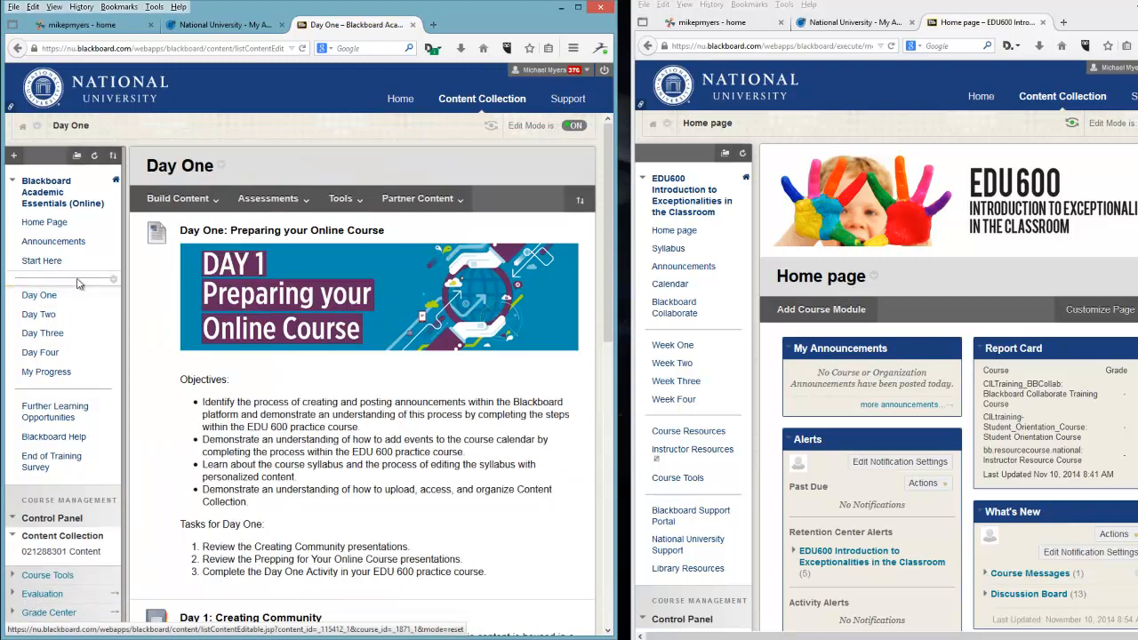
click(491, 130)
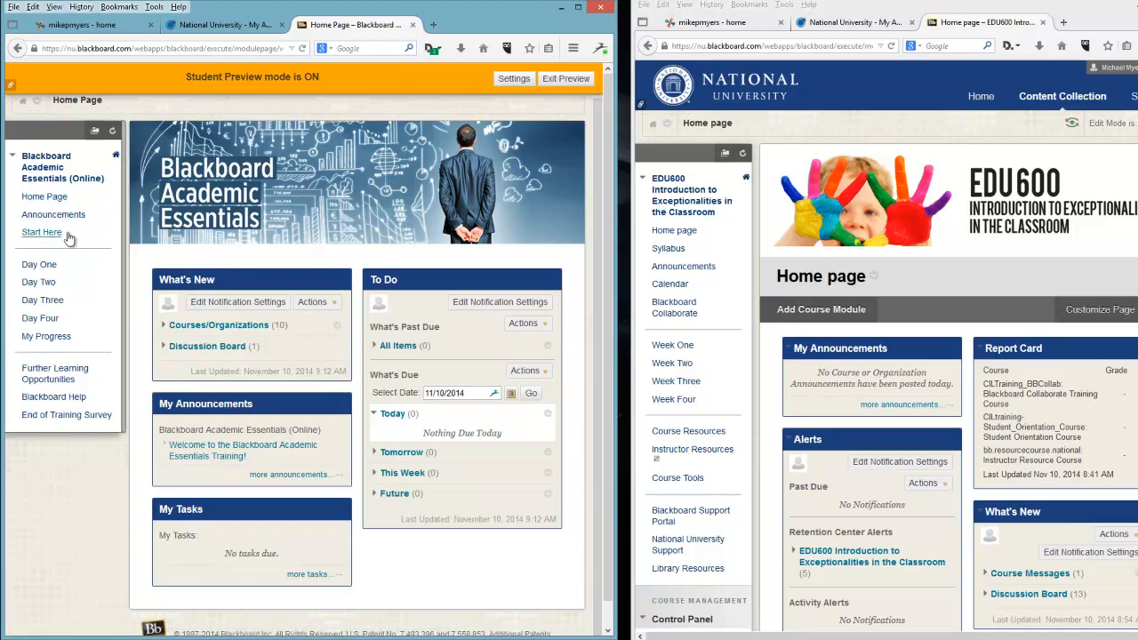
click(49, 266)
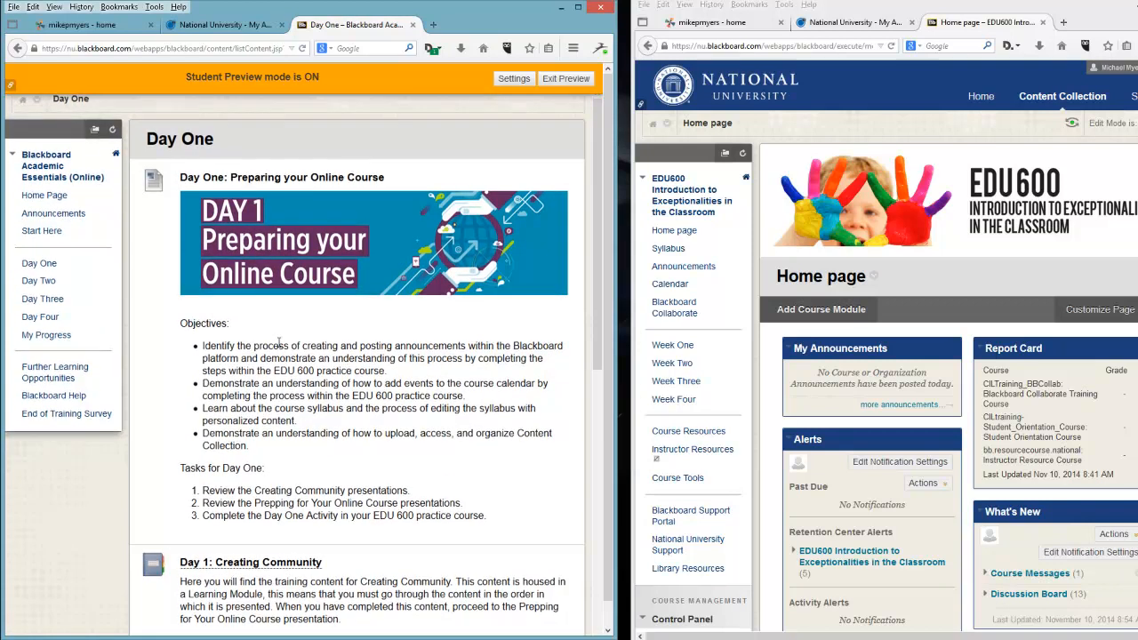
Open the Day 1: Creating Community module and page through it to the Additional Collaborative Tools tutorial.
scroll(279, 343, down, 3)
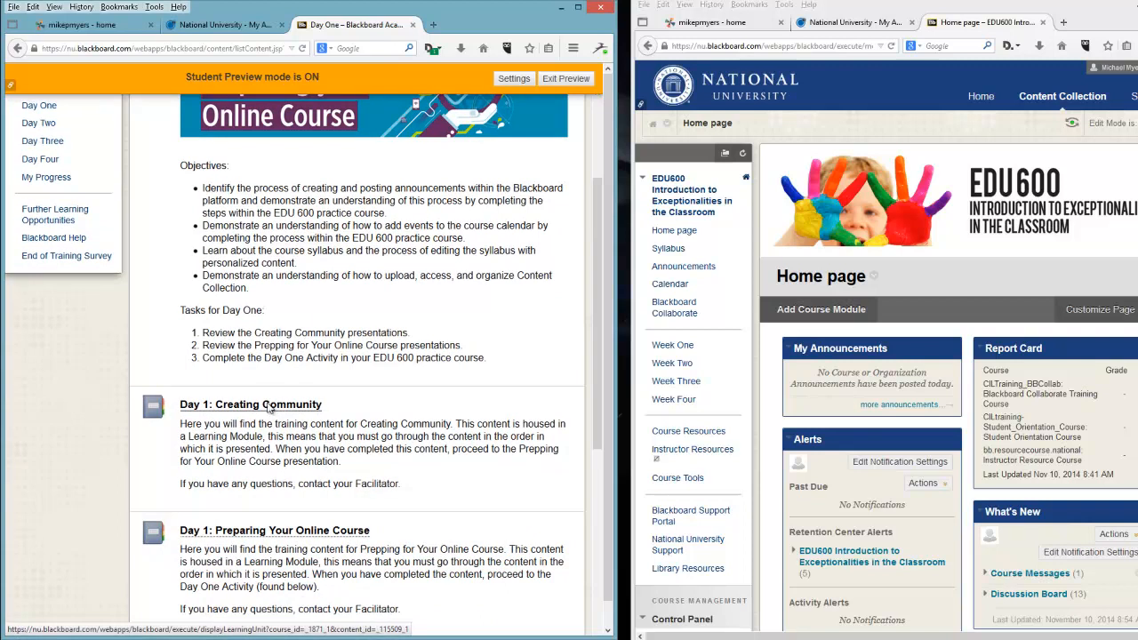
scroll(227, 286, up, 2)
scroll(227, 287, up, 1)
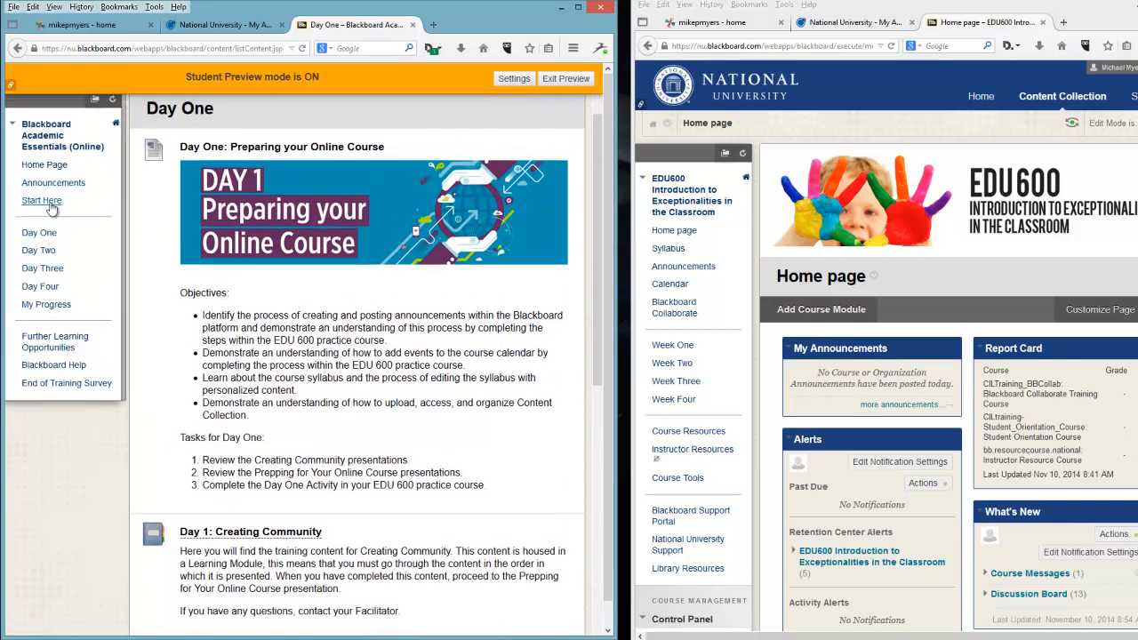
scroll(413, 428, down, 2)
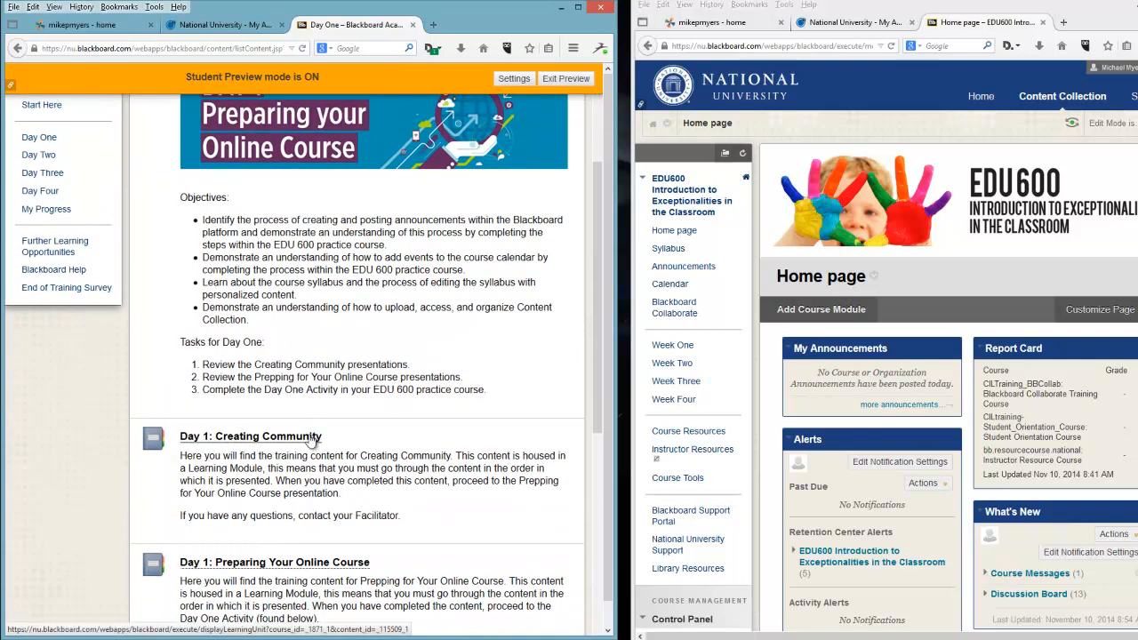
click(307, 438)
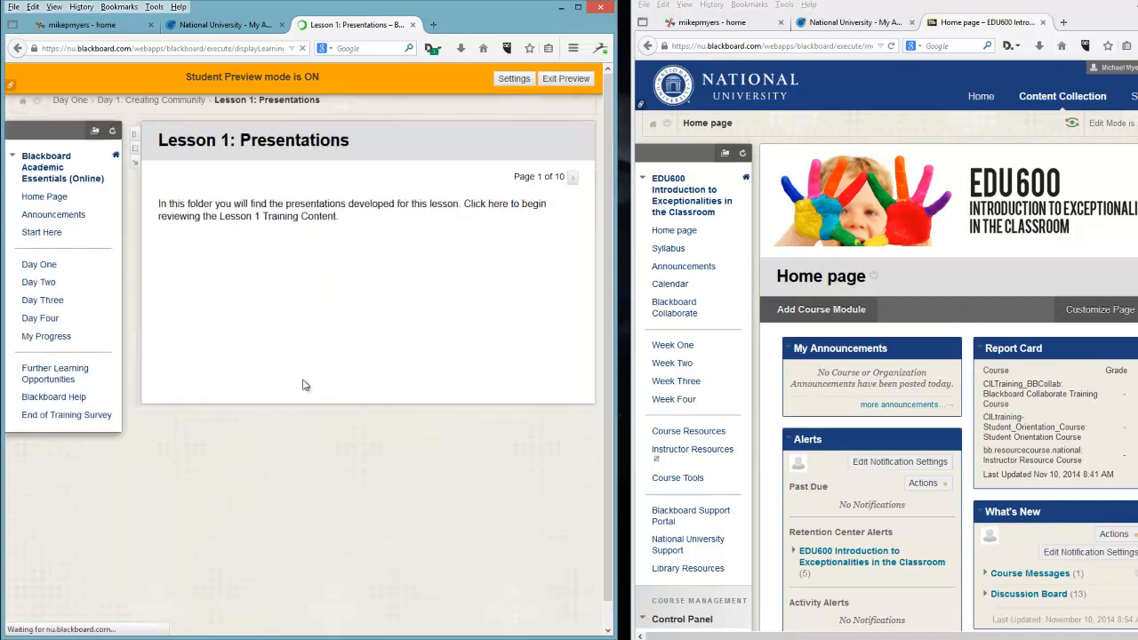
click(572, 179)
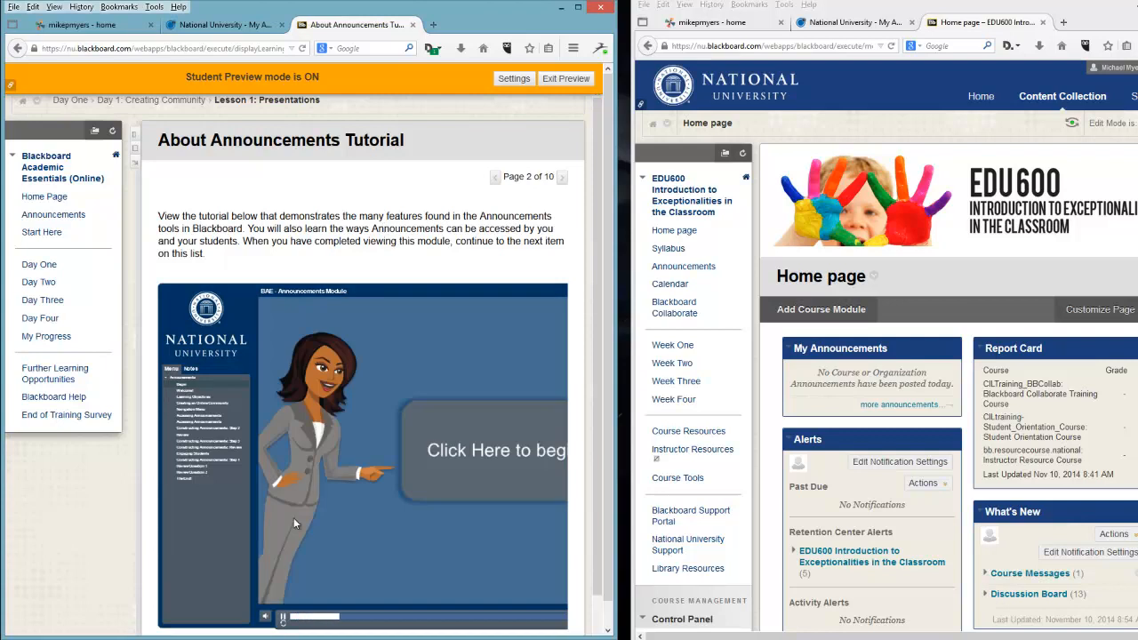
click(284, 617)
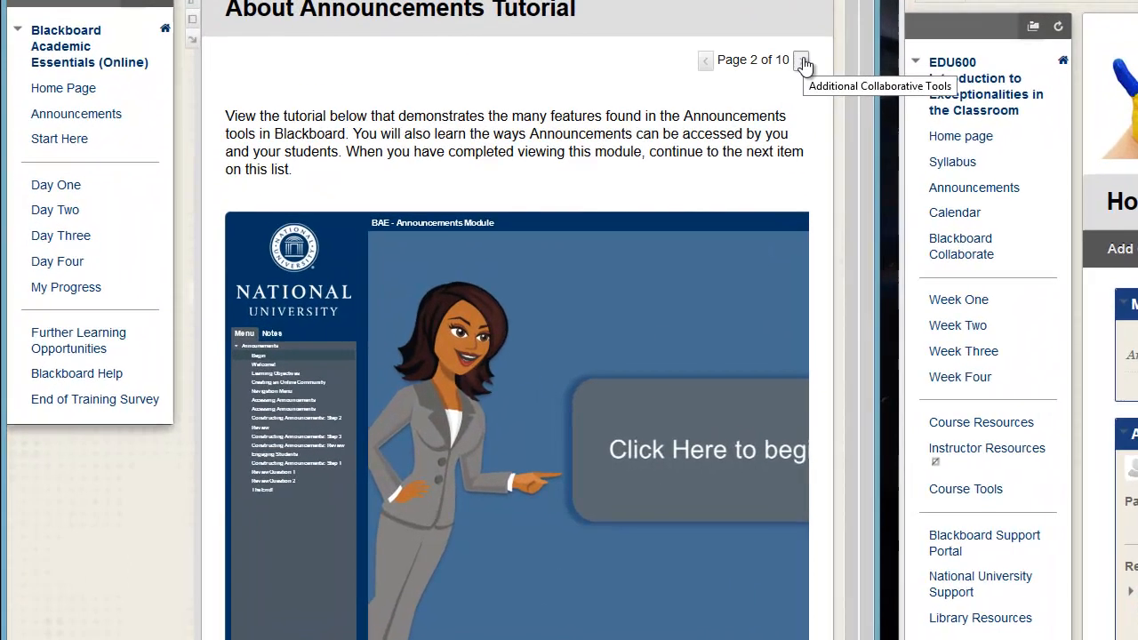
click(802, 62)
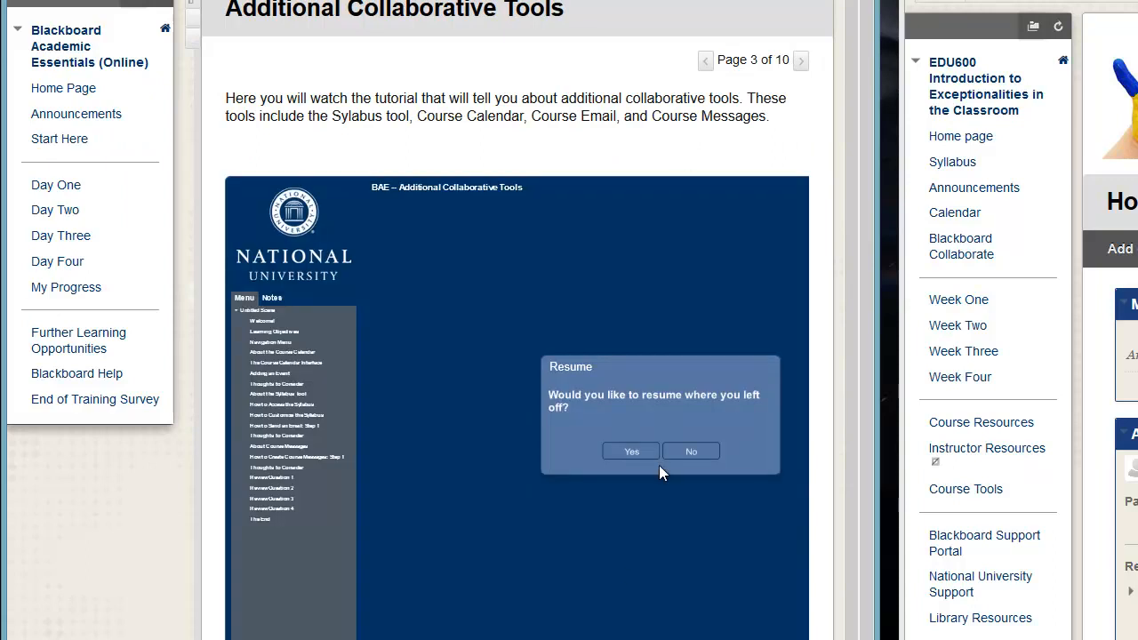
Decline resuming the tutorial, page forward through the module, and return to the Day One content area.
click(687, 454)
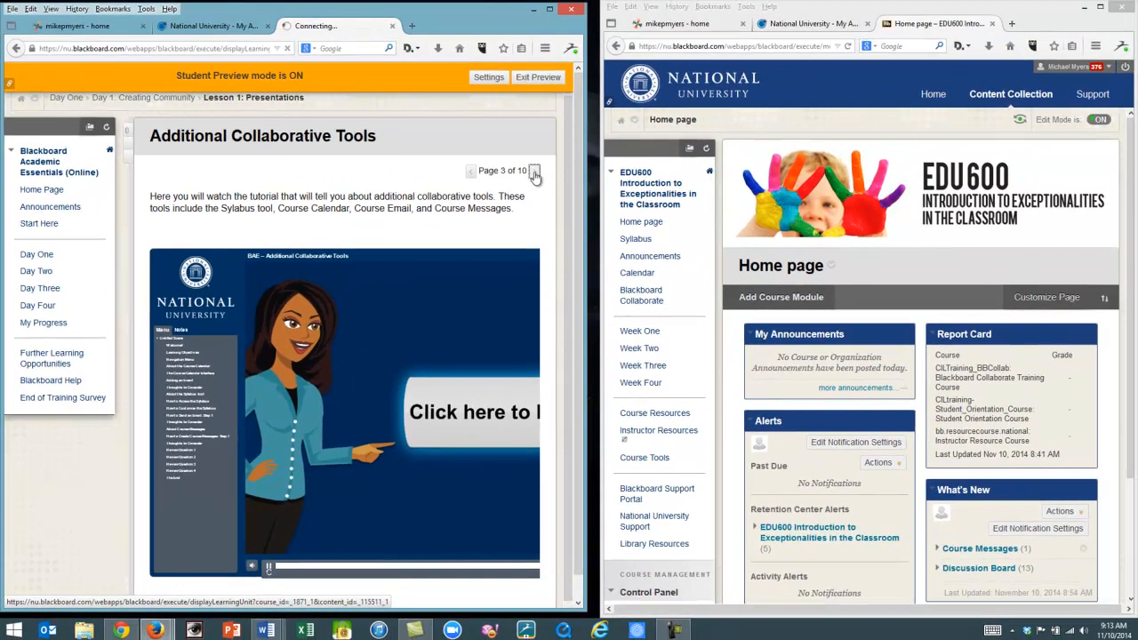
click(606, 145)
click(532, 176)
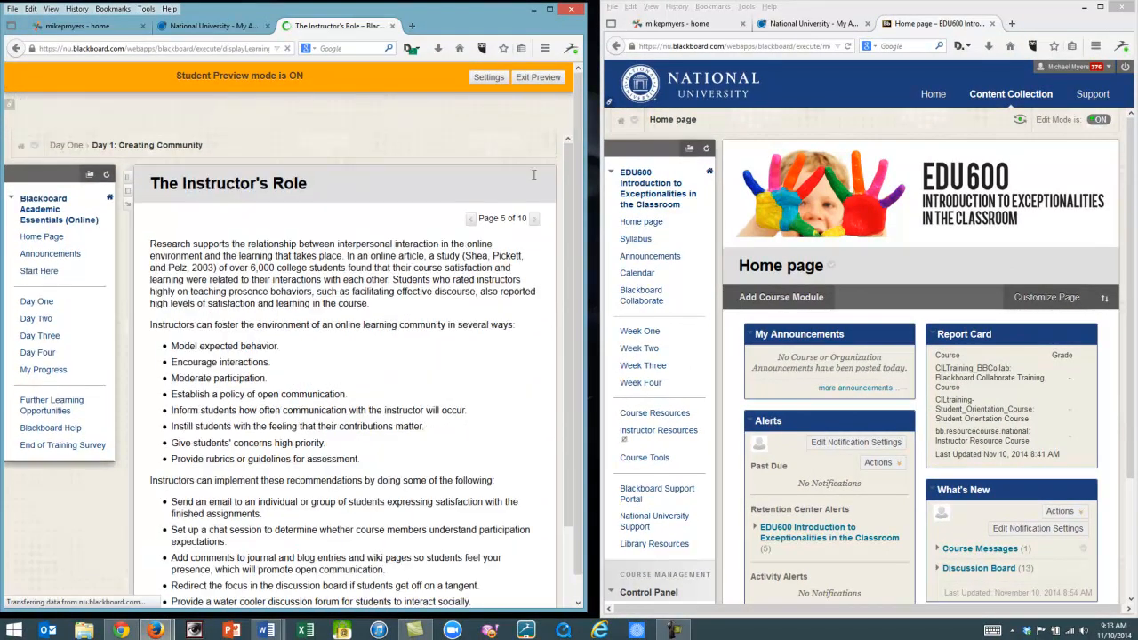
click(533, 176)
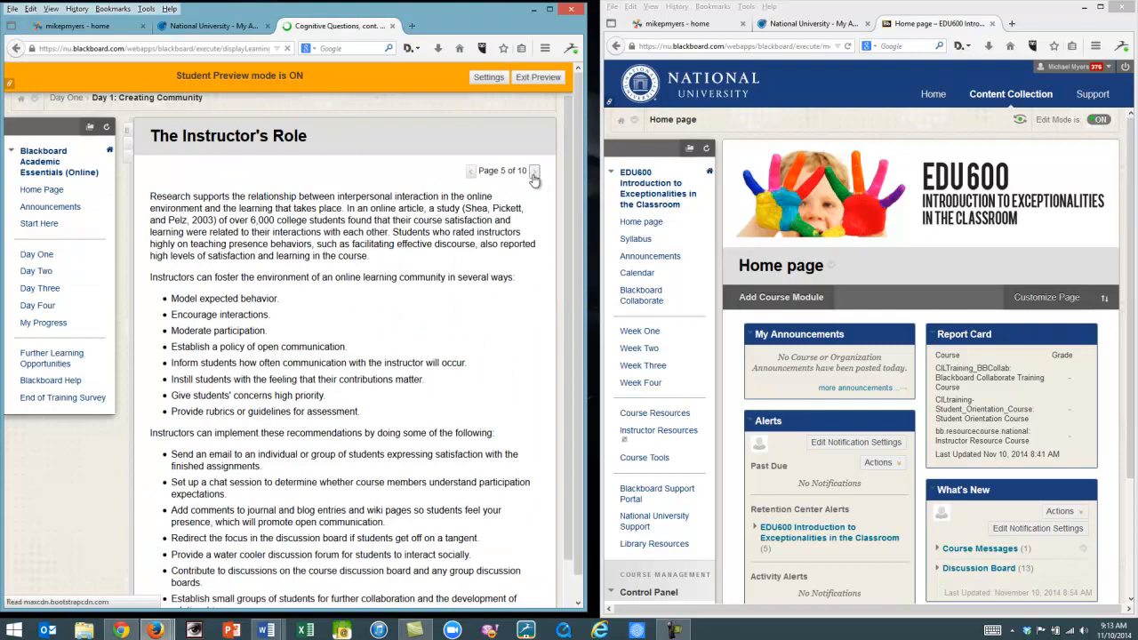
click(45, 256)
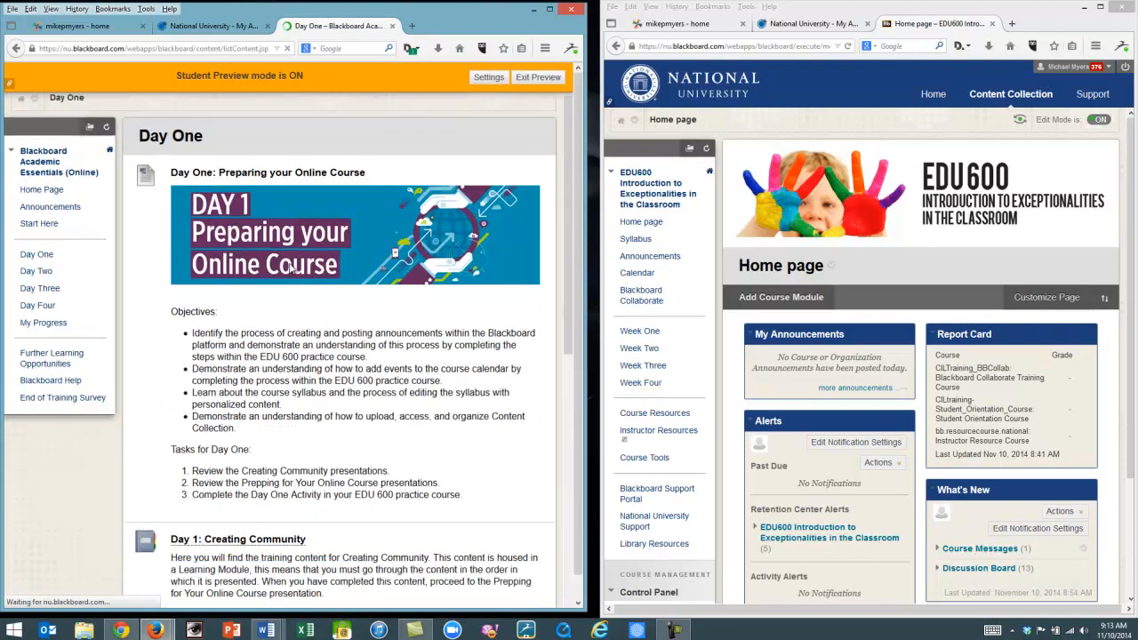
Open the Day 1: Activity assignment from Day One and review its grading rubric before closing it.
scroll(257, 410, down, 3)
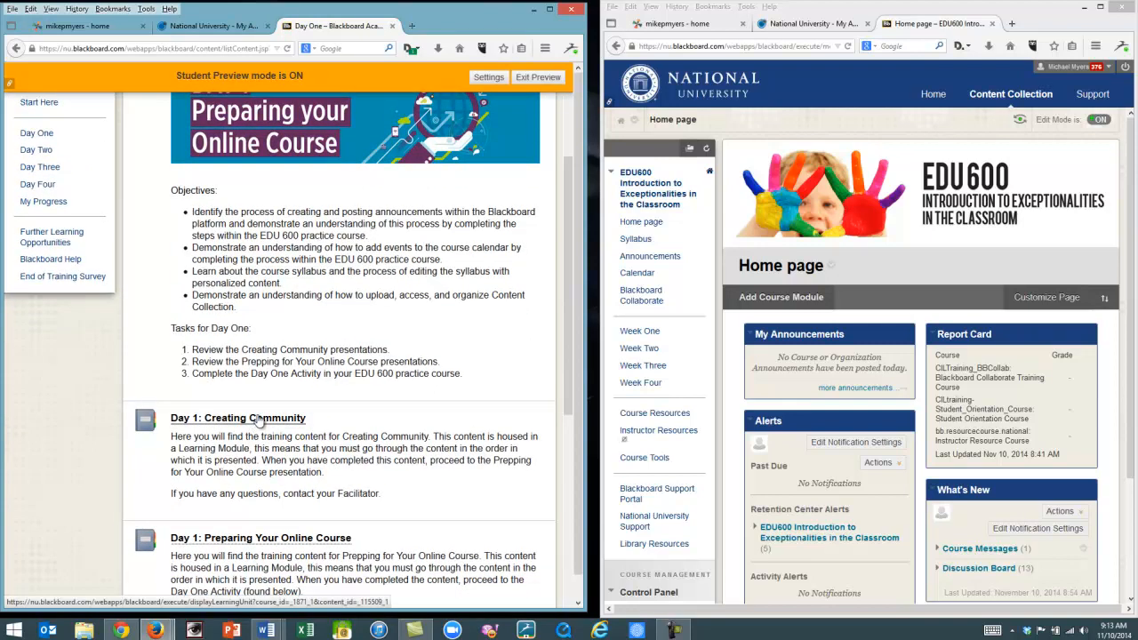
scroll(257, 420, down, 2)
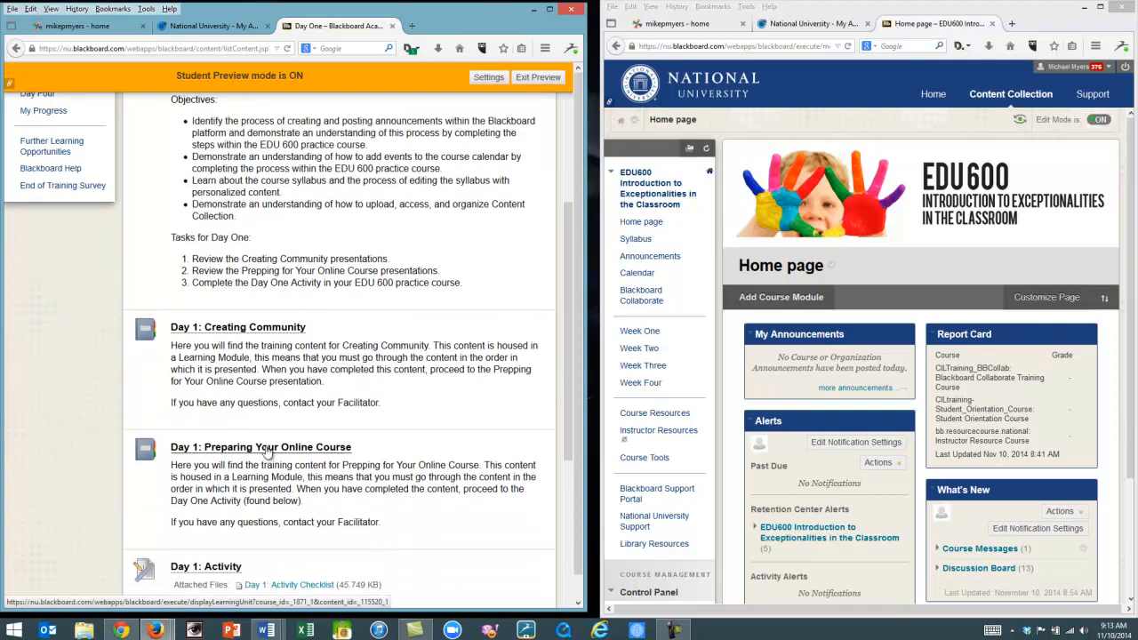
scroll(267, 452, down, 1)
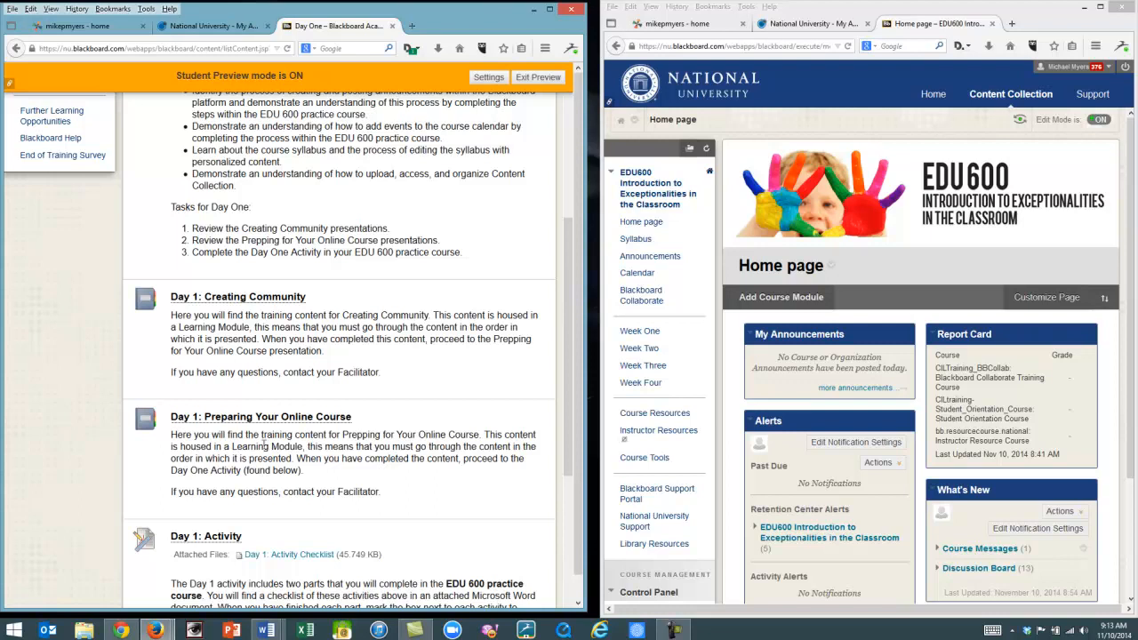
scroll(213, 462, down, 3)
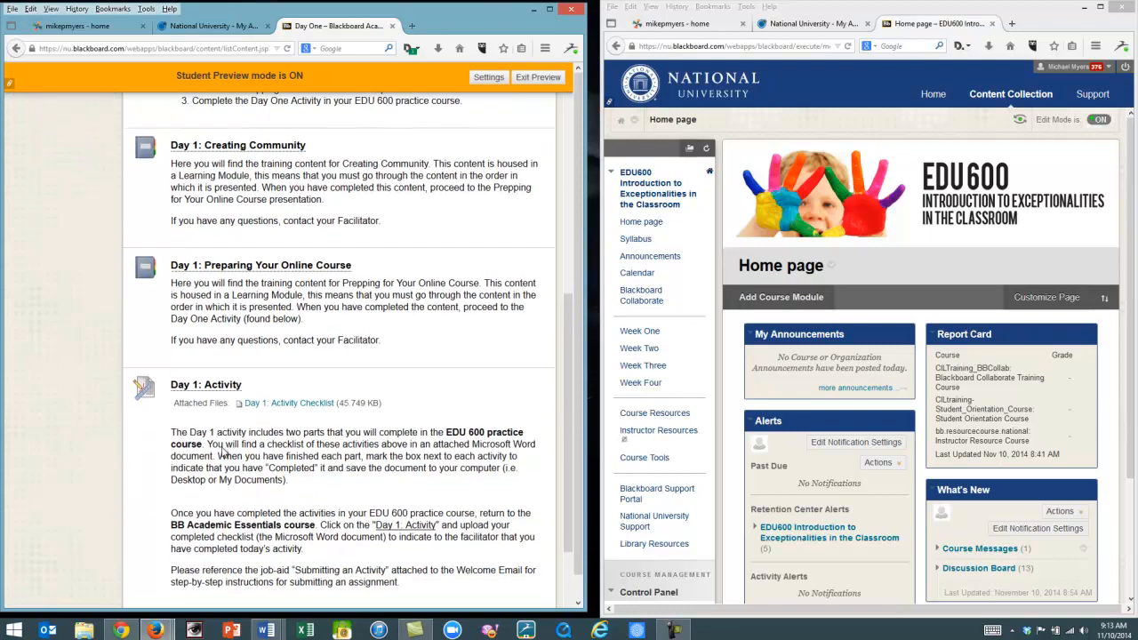
scroll(210, 340, down, 2)
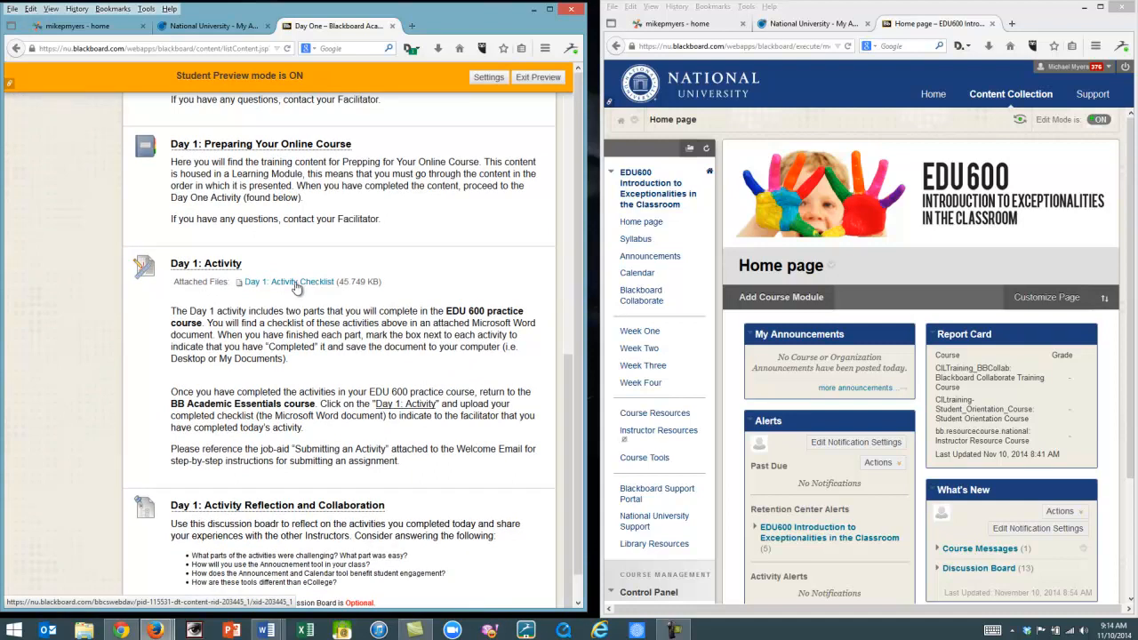
click(217, 267)
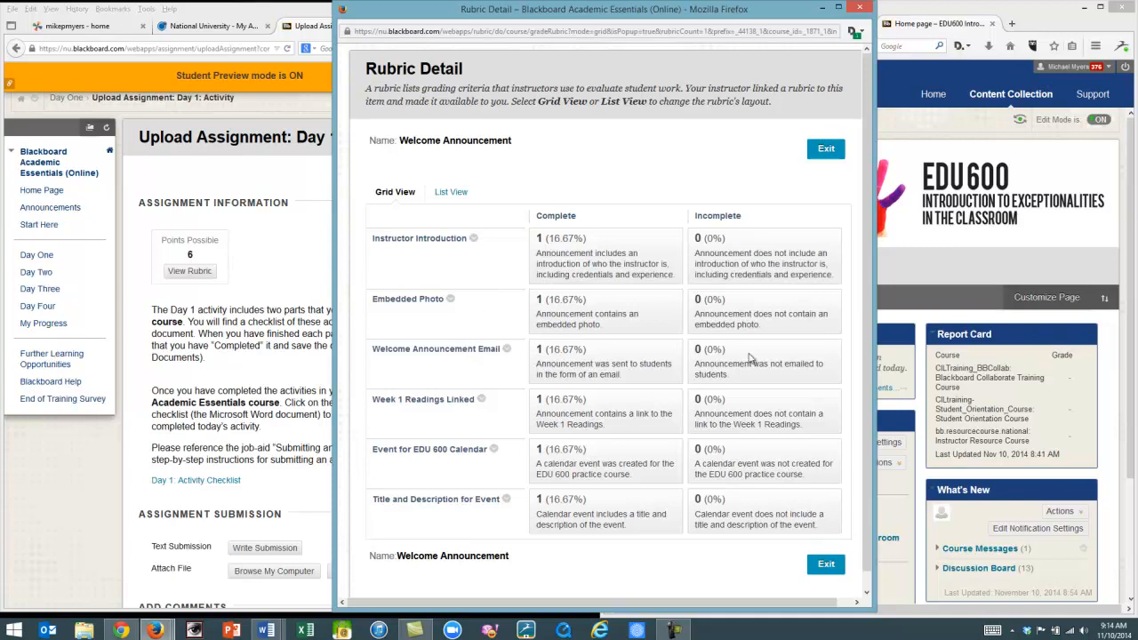
click(826, 564)
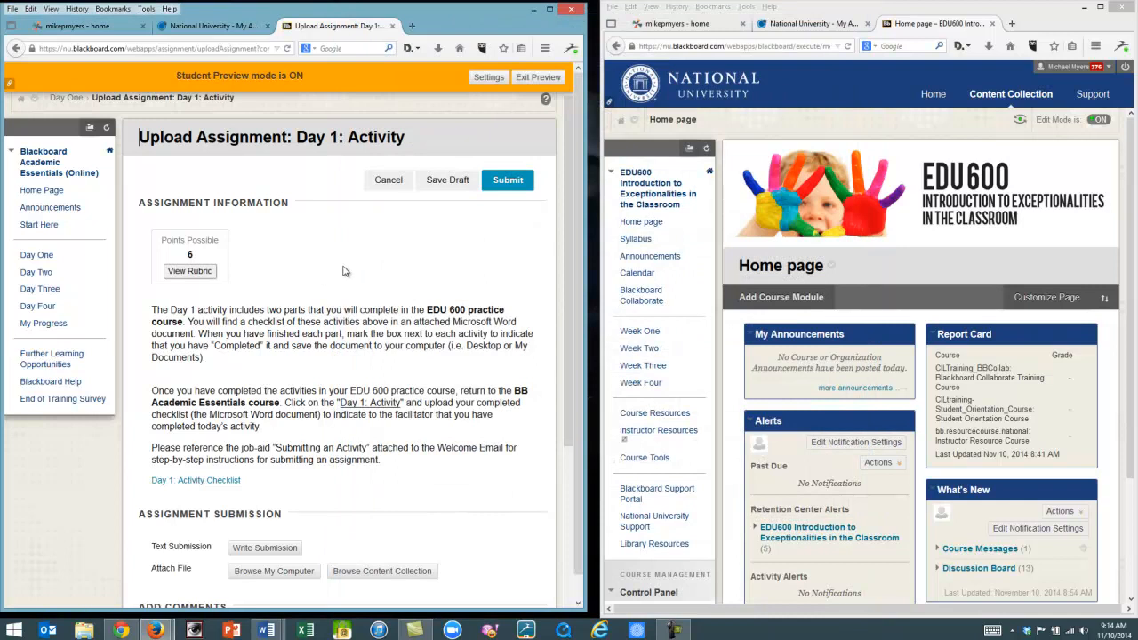
Open the Myers Day 1 EDU 600 Activities Word document and position it over the left half of the screen.
scroll(341, 271, down, 1)
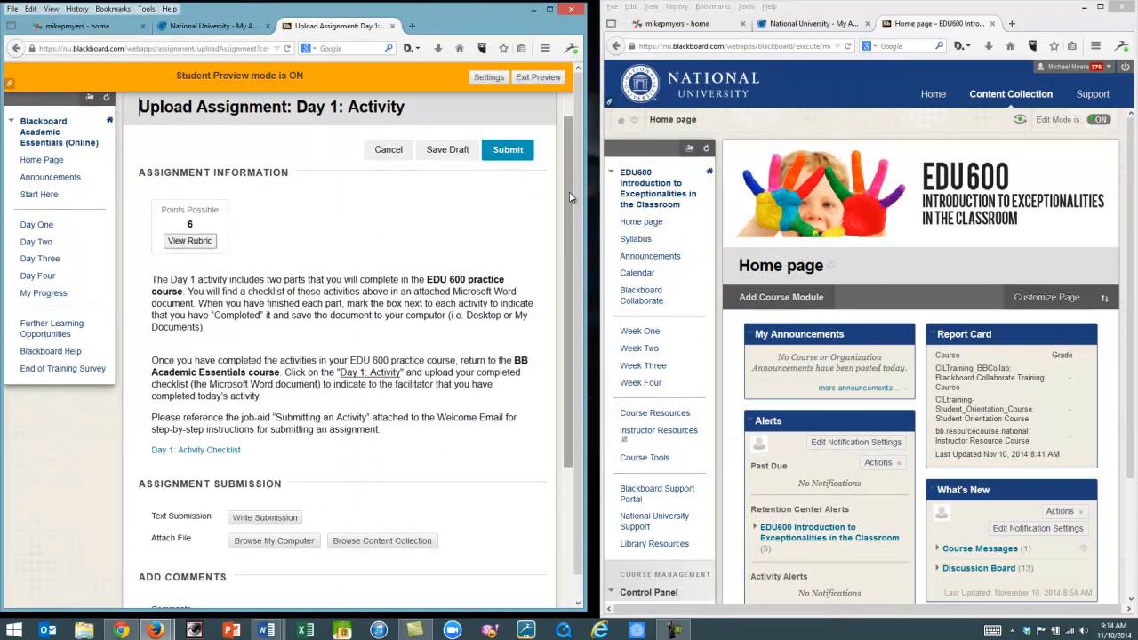
drag(573, 197, 579, 339)
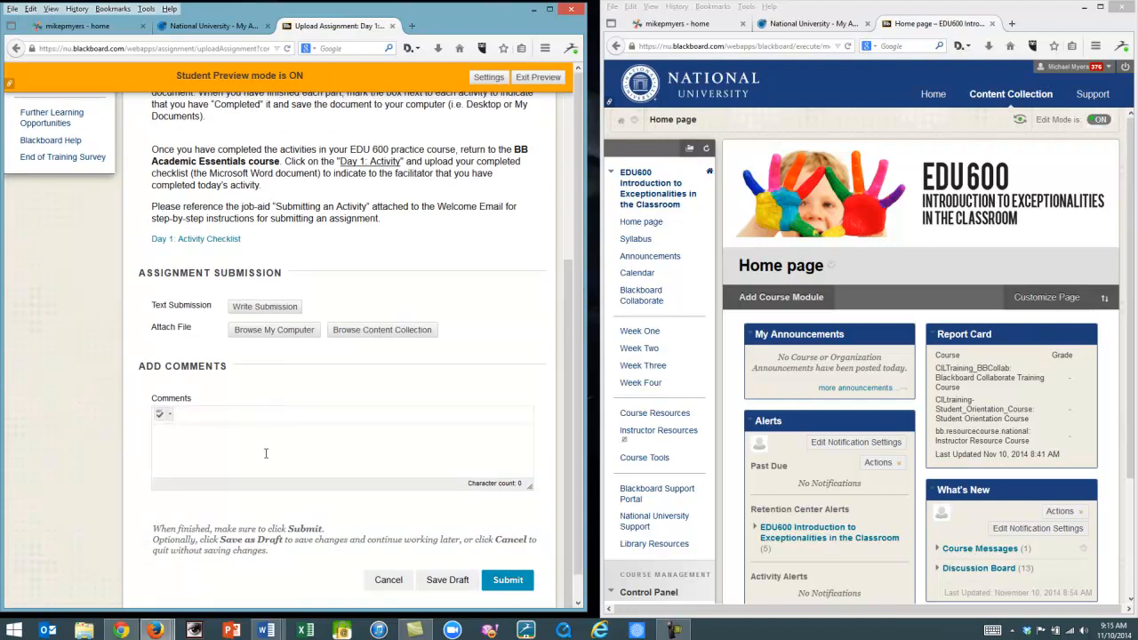
click(272, 625)
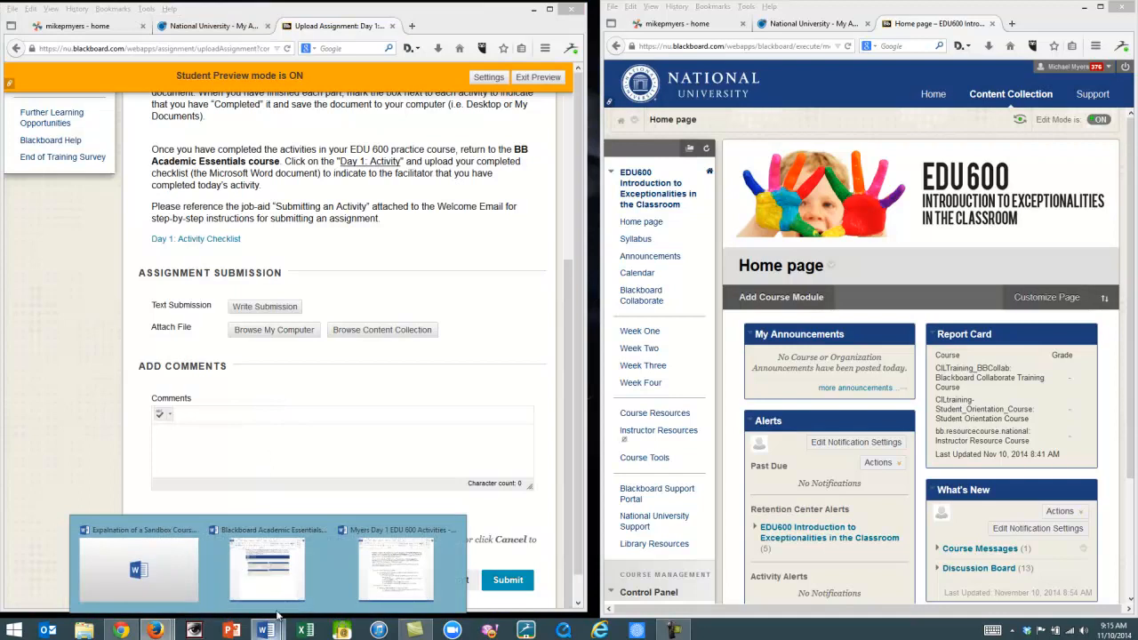
click(396, 565)
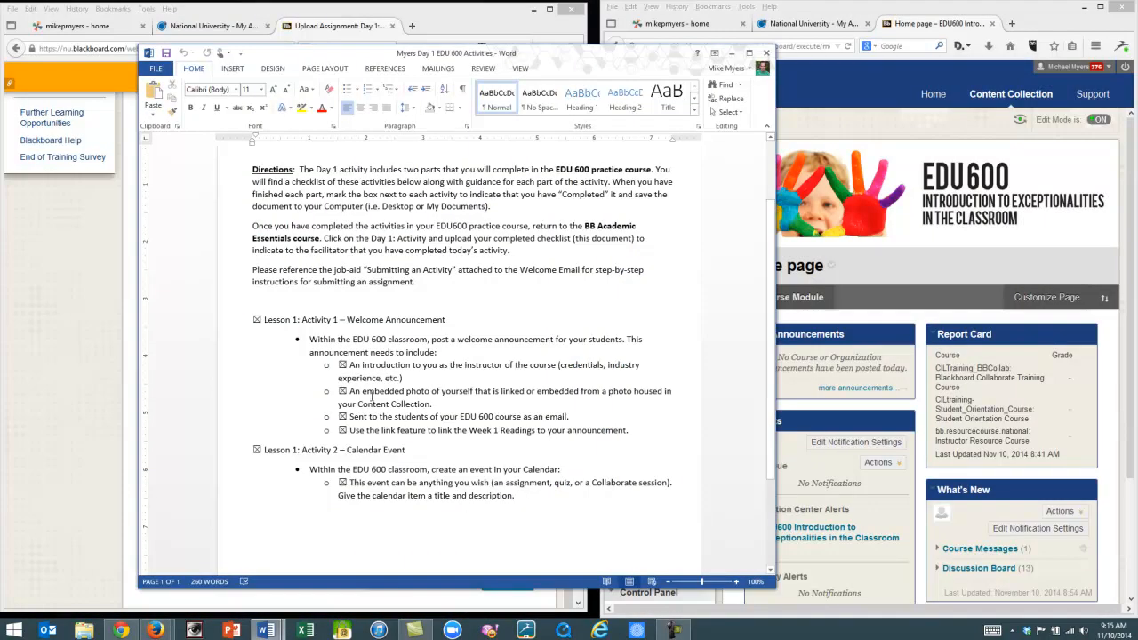
drag(569, 62, 860, 70)
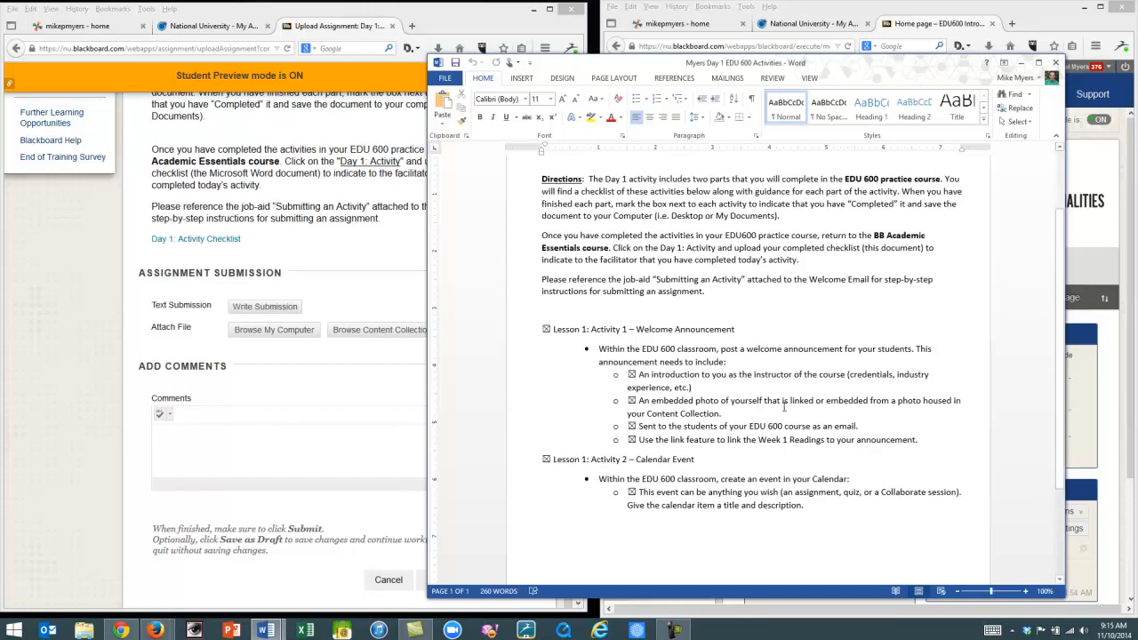
drag(1066, 289, 970, 209)
drag(854, 65, 432, 26)
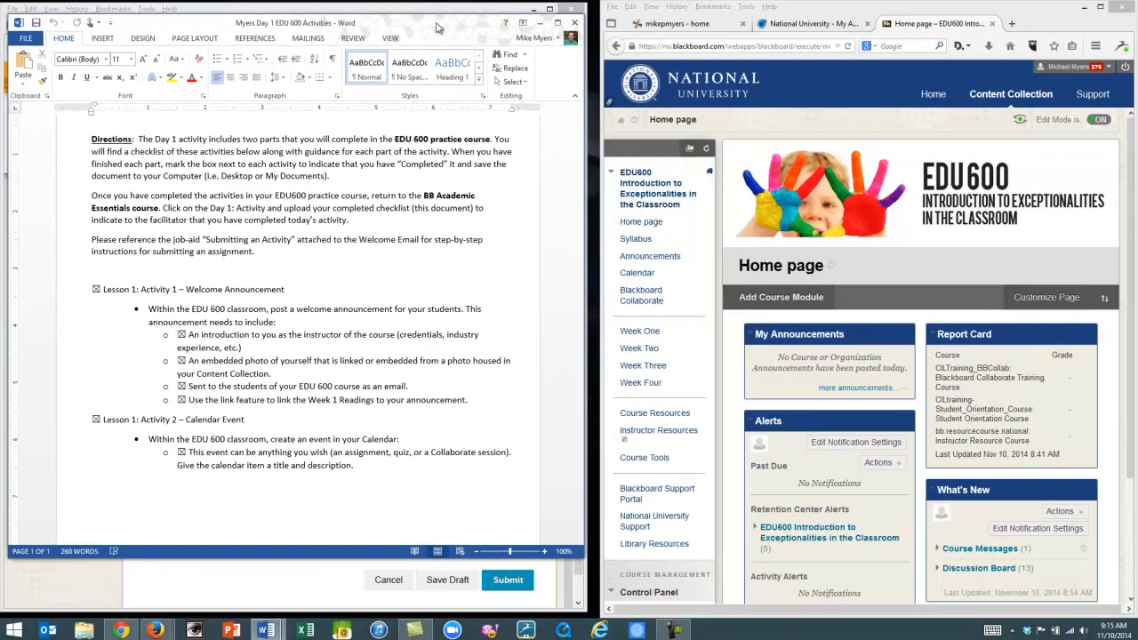
Open the Users list from Users and Groups in the EDU600 course's Control Panel.
click(910, 158)
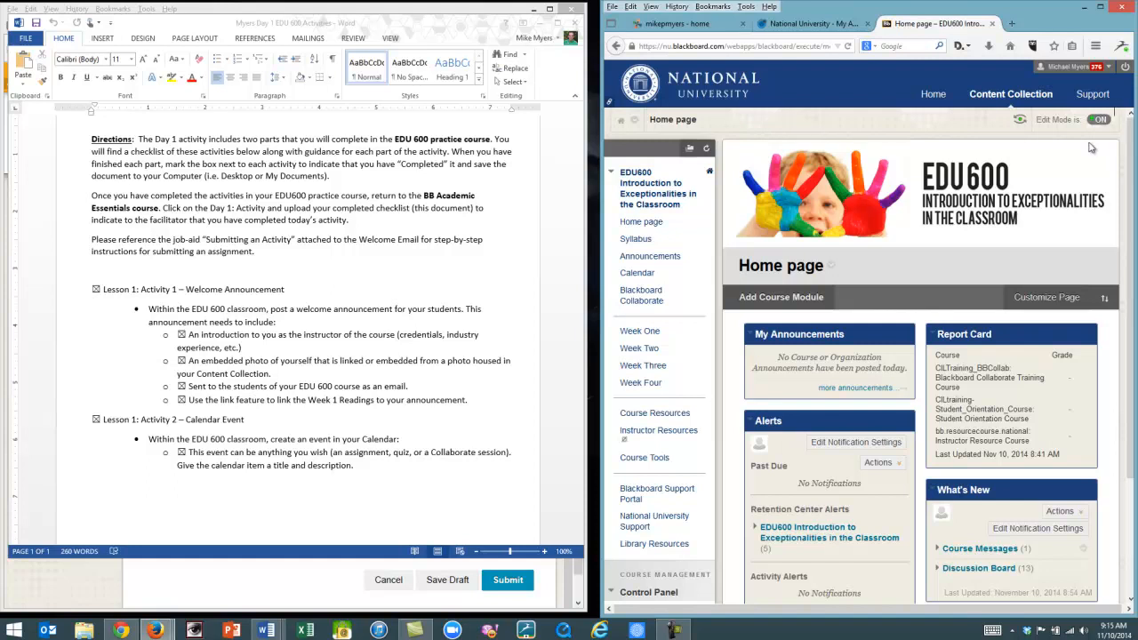
scroll(864, 182, down, 3)
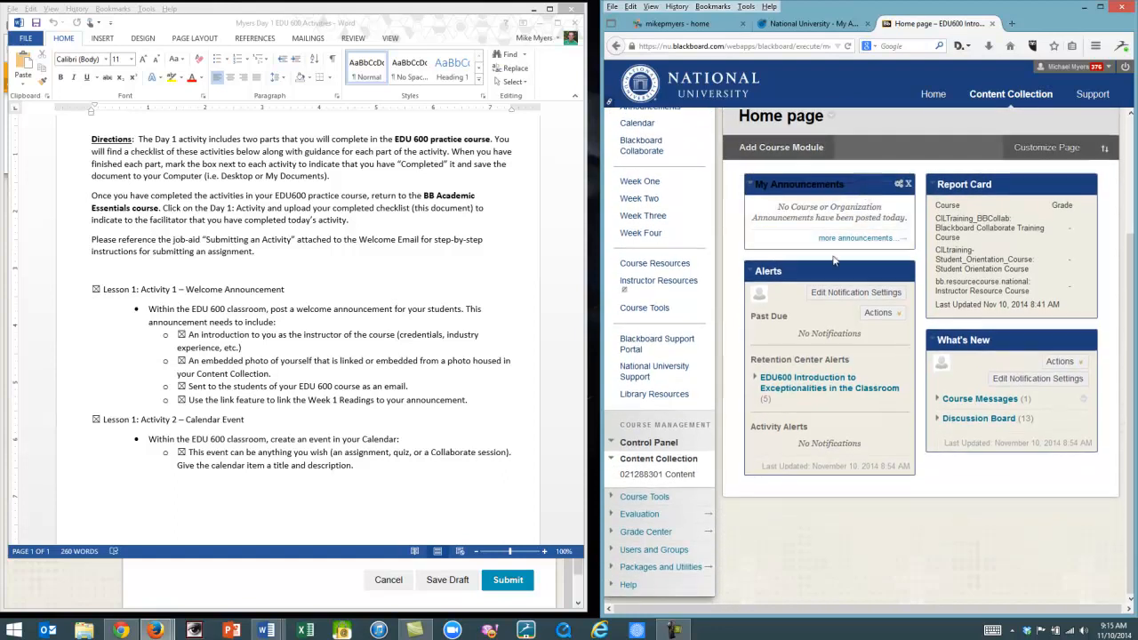
click(644, 551)
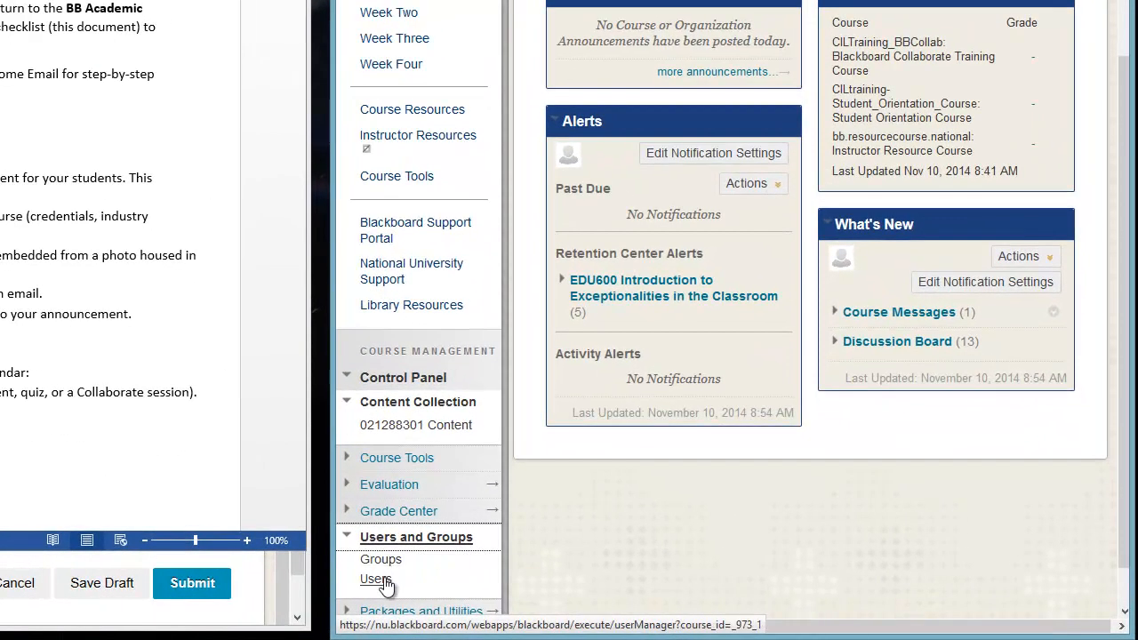
click(634, 578)
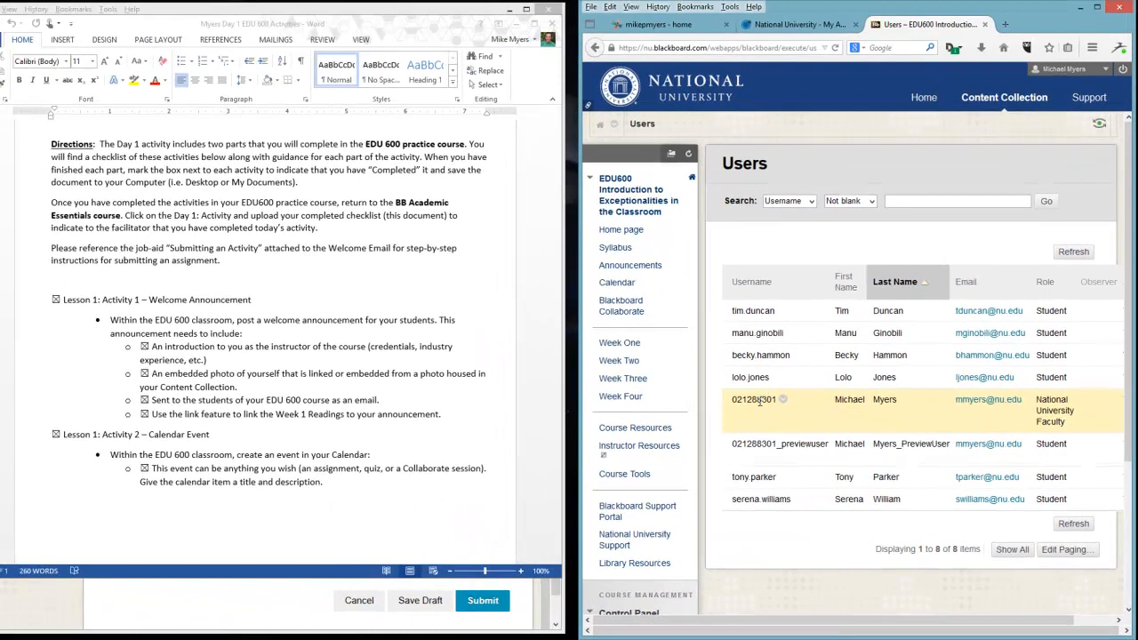
Open the instructor's personal Content Collection folder from the EDU600 Control Panel.
scroll(759, 402, down, 2)
scroll(763, 435, down, 2)
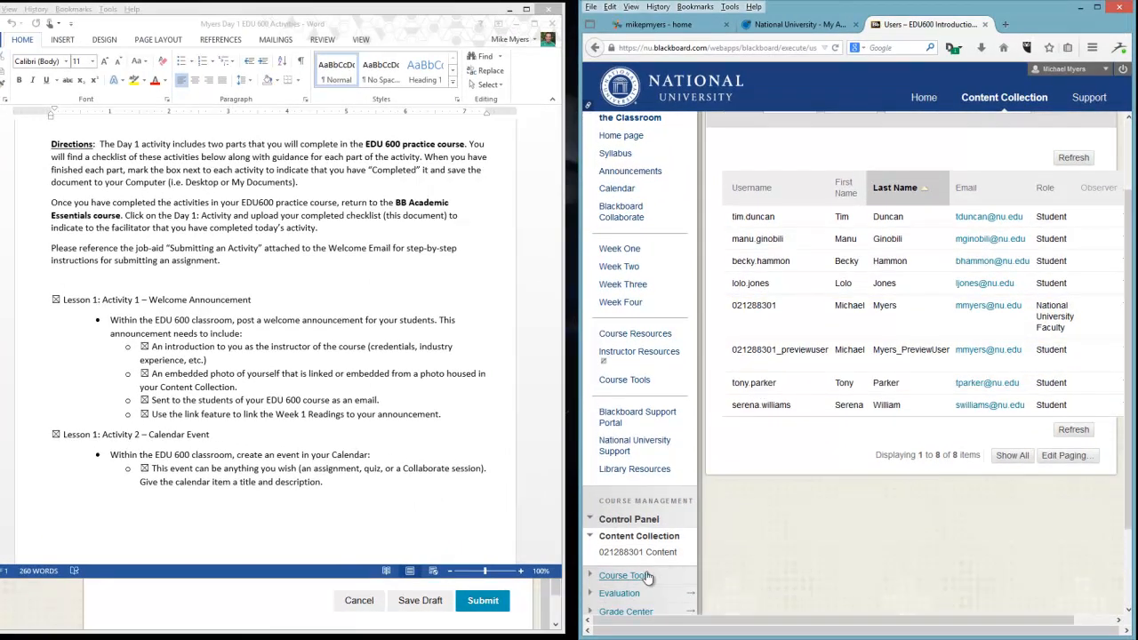
scroll(674, 483, up, 3)
scroll(648, 516, down, 1)
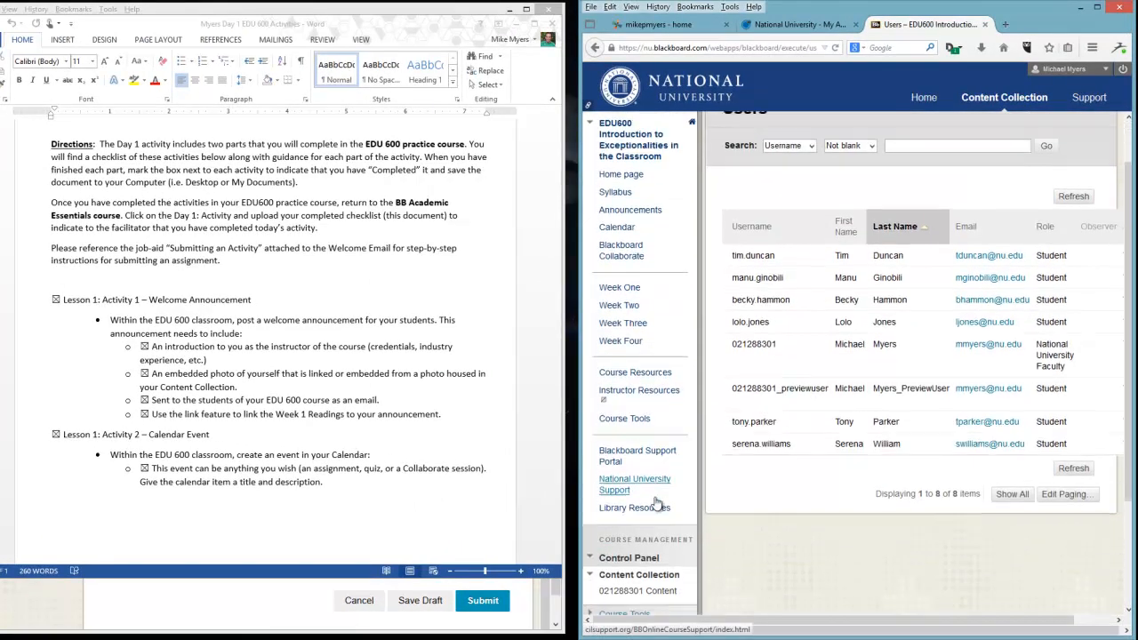
click(641, 586)
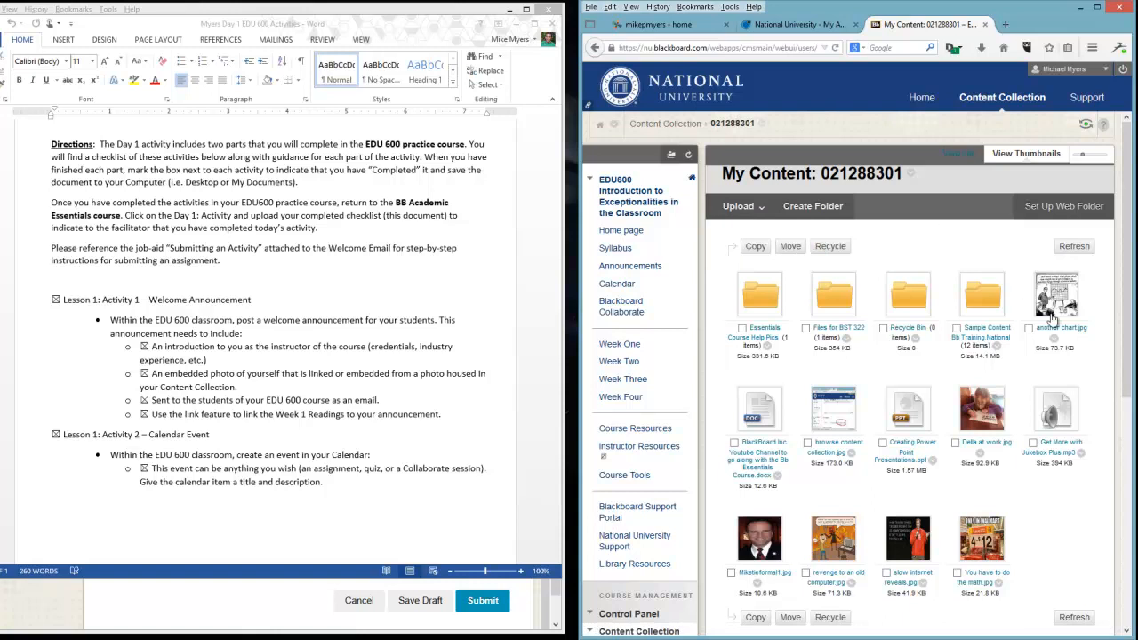
Go to the EDU600 Announcements and create a new announcement with the subject "test announce".
click(644, 211)
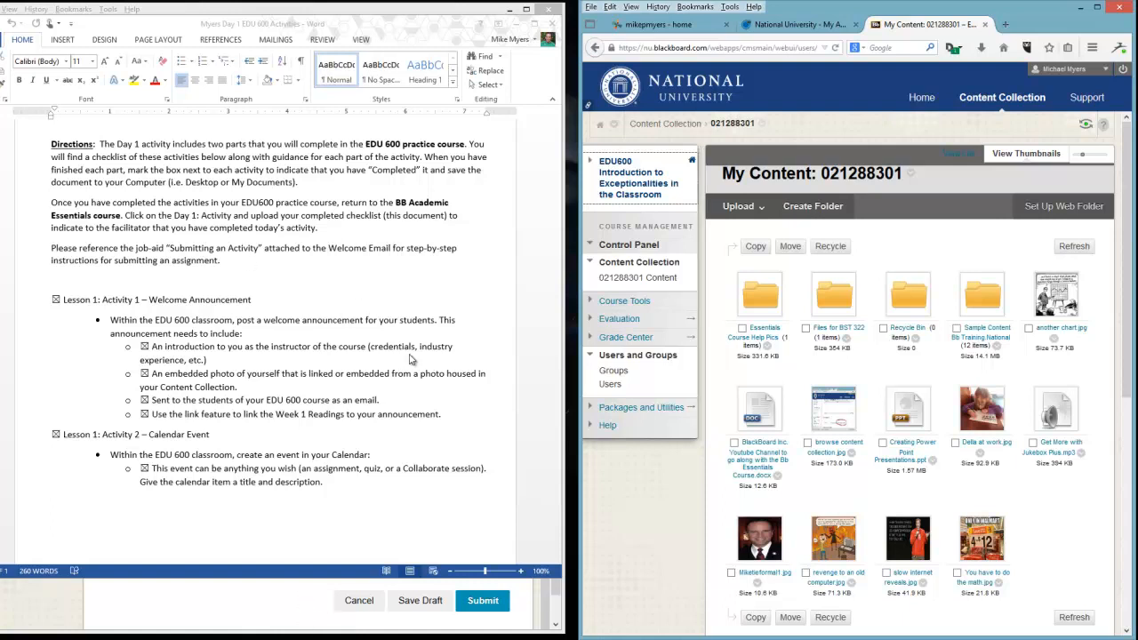
mouse_move(717, 229)
click(632, 267)
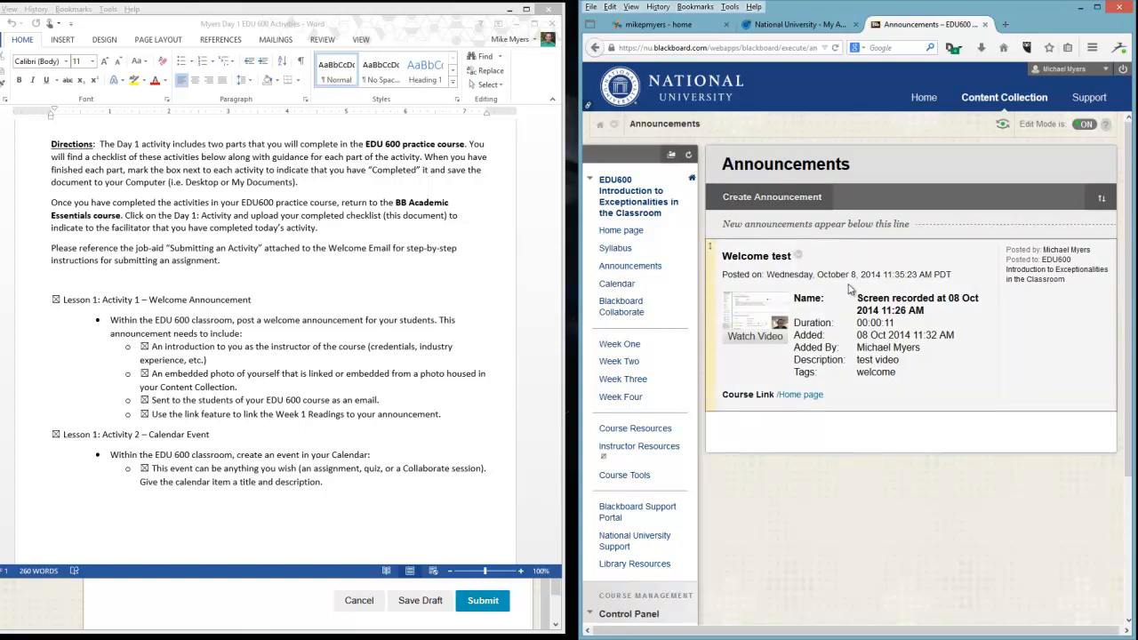
click(772, 200)
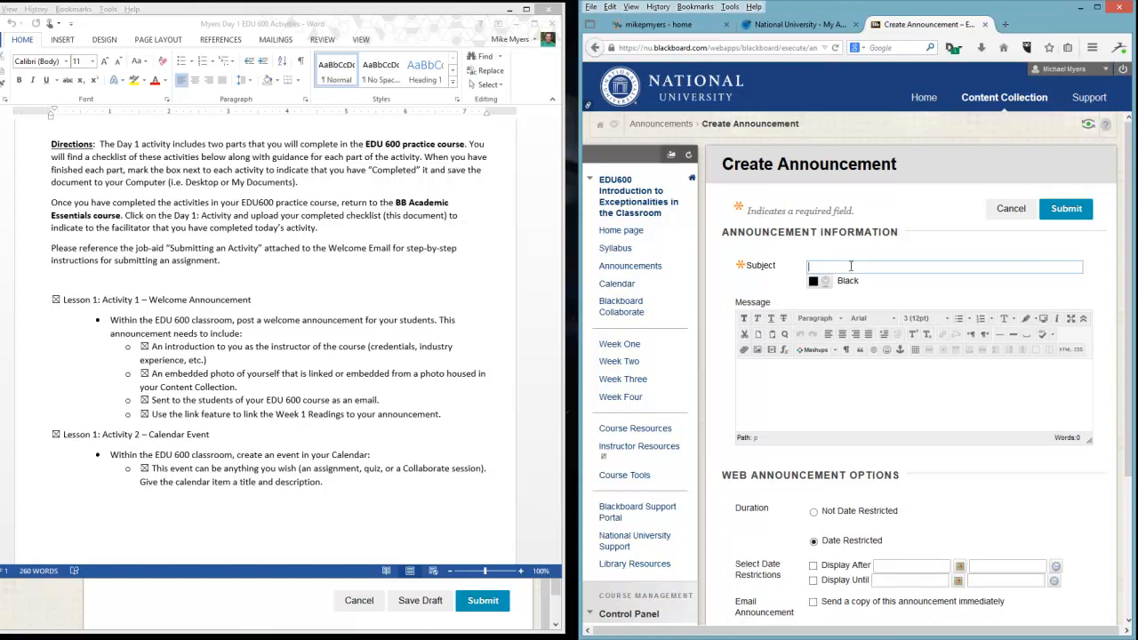
text(test announce)
Write the announcement message "Welcome to class!" followed by a line reading "PhD in Physiology .....".
click(808, 375)
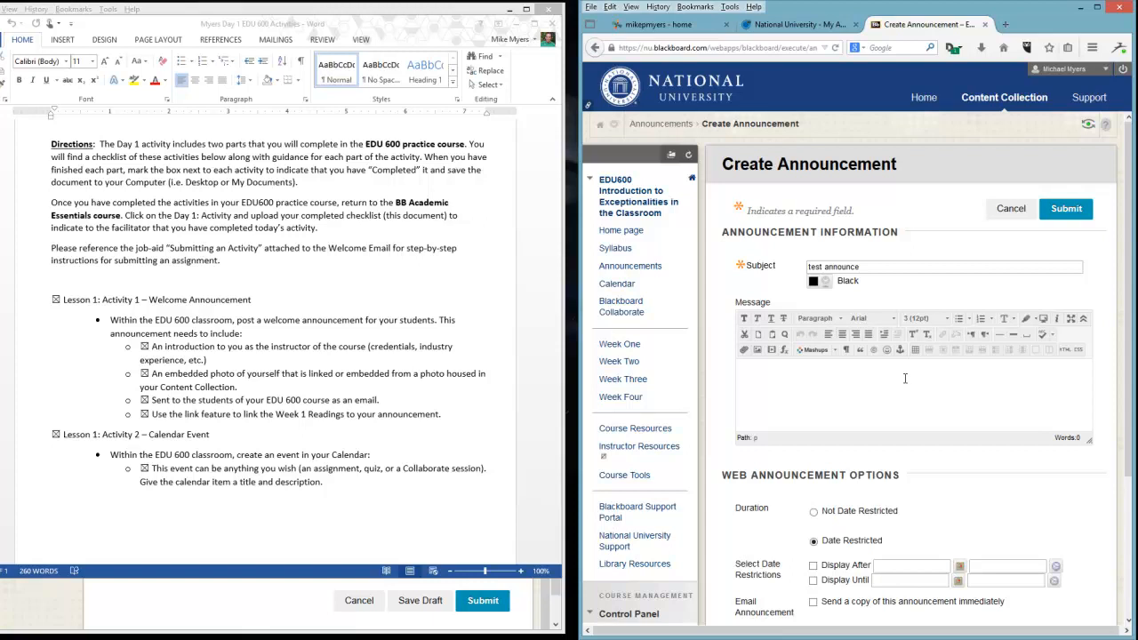
text(Welcome to class!)
key(Return)
text(P)
key(BackSpace)
text(PhD in Ph)
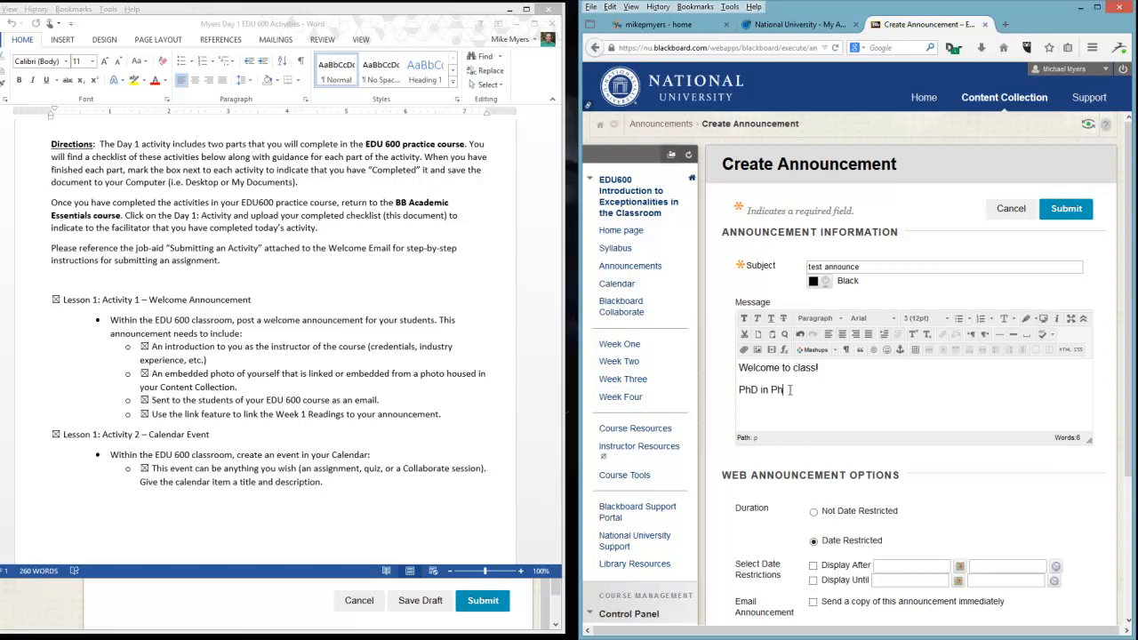
text(ysiology .....)
click(758, 410)
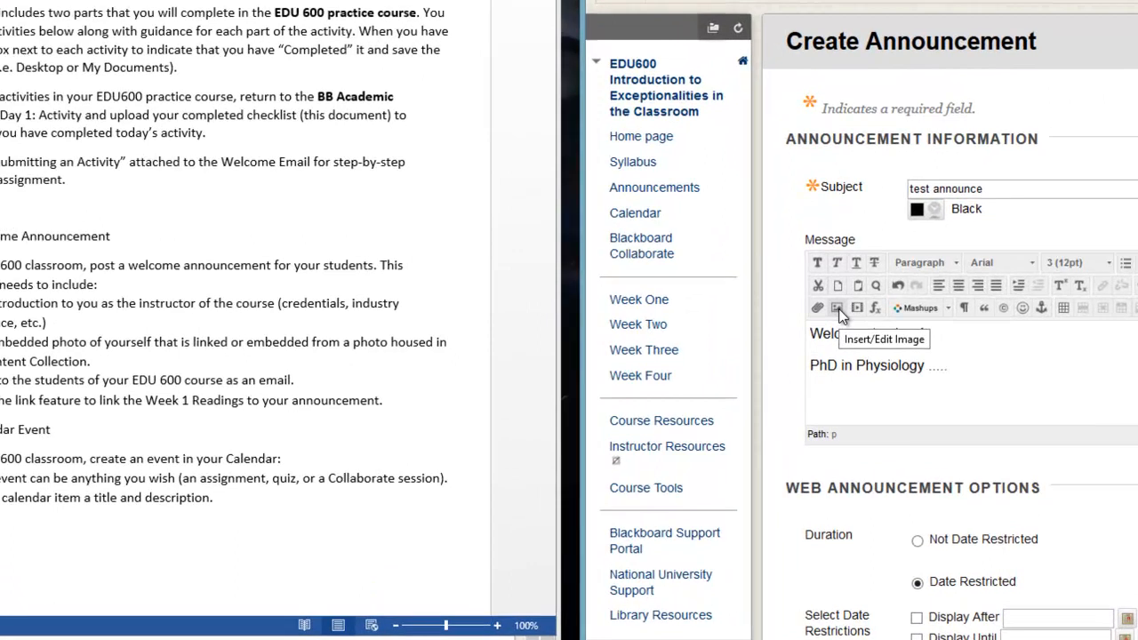
Insert an image into the message by browsing the Content Collection and selecting Miketieformal1.jpg.
click(759, 352)
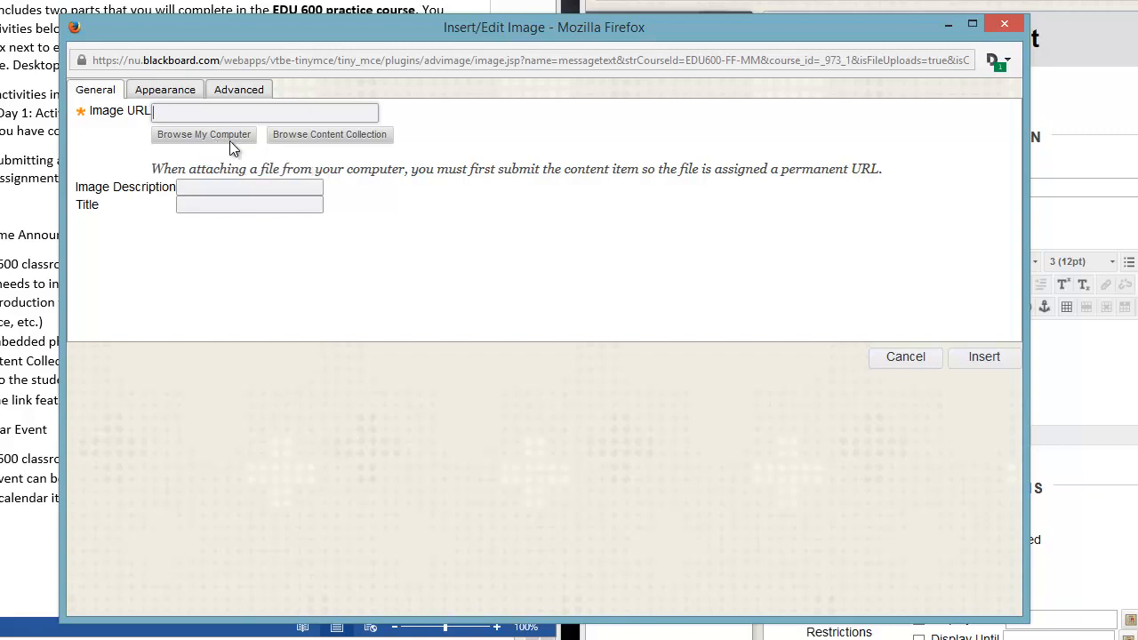
click(313, 145)
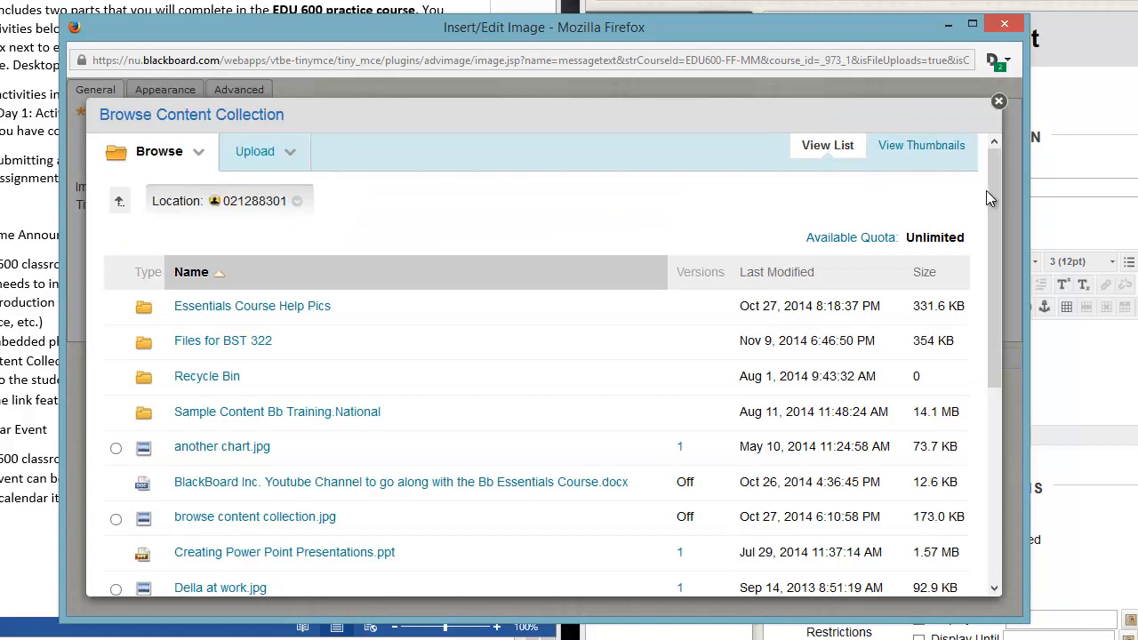
drag(992, 194, 993, 306)
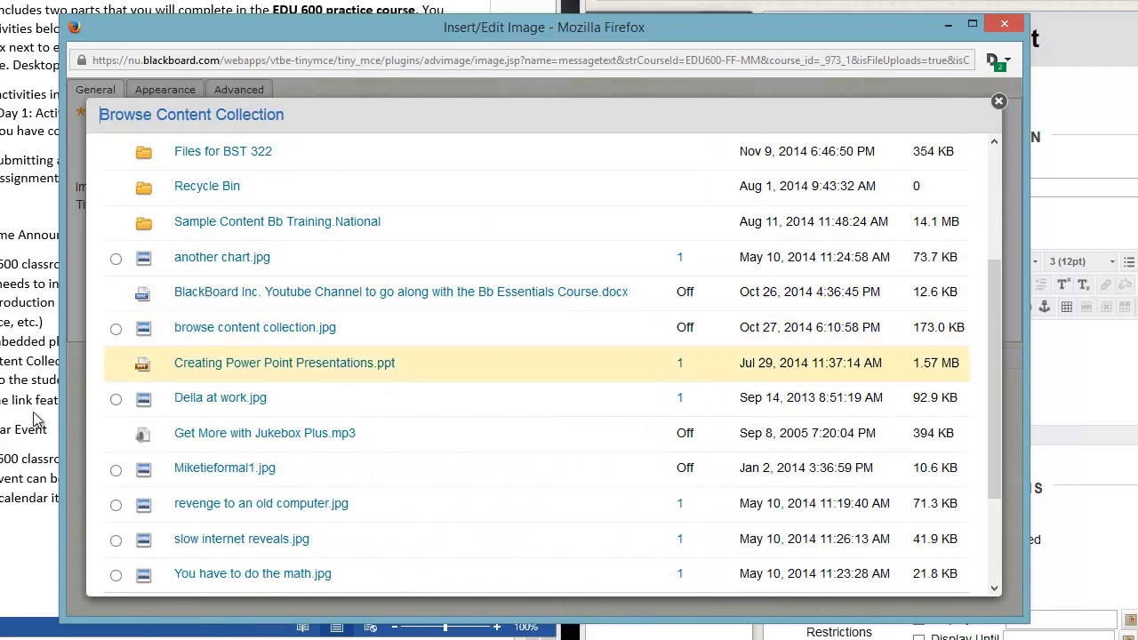
click(115, 470)
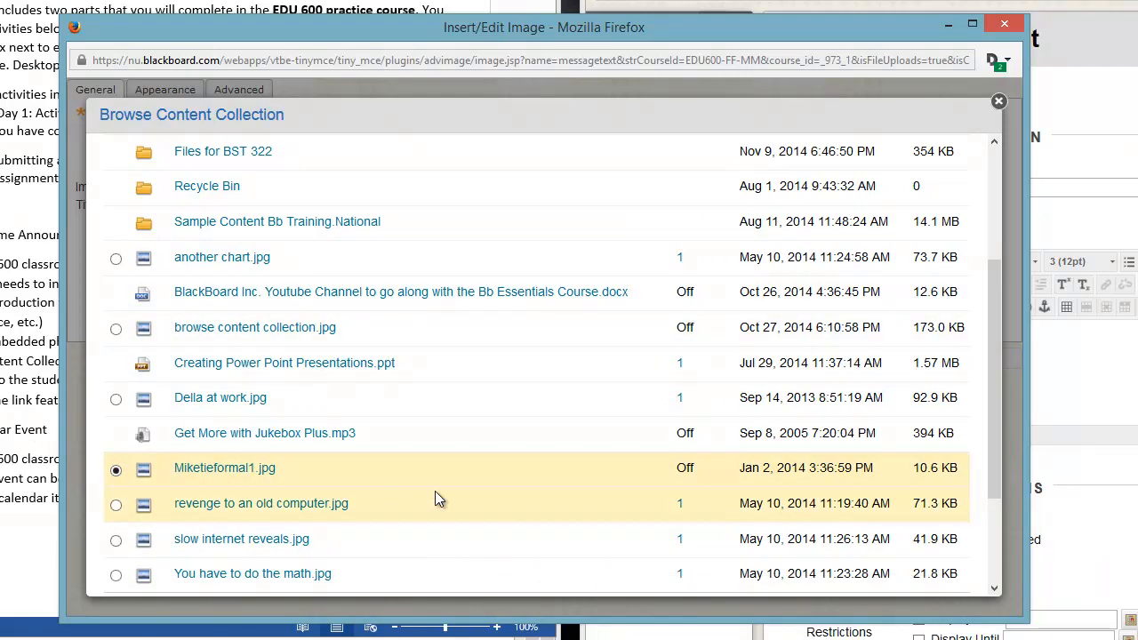
drag(993, 369, 996, 462)
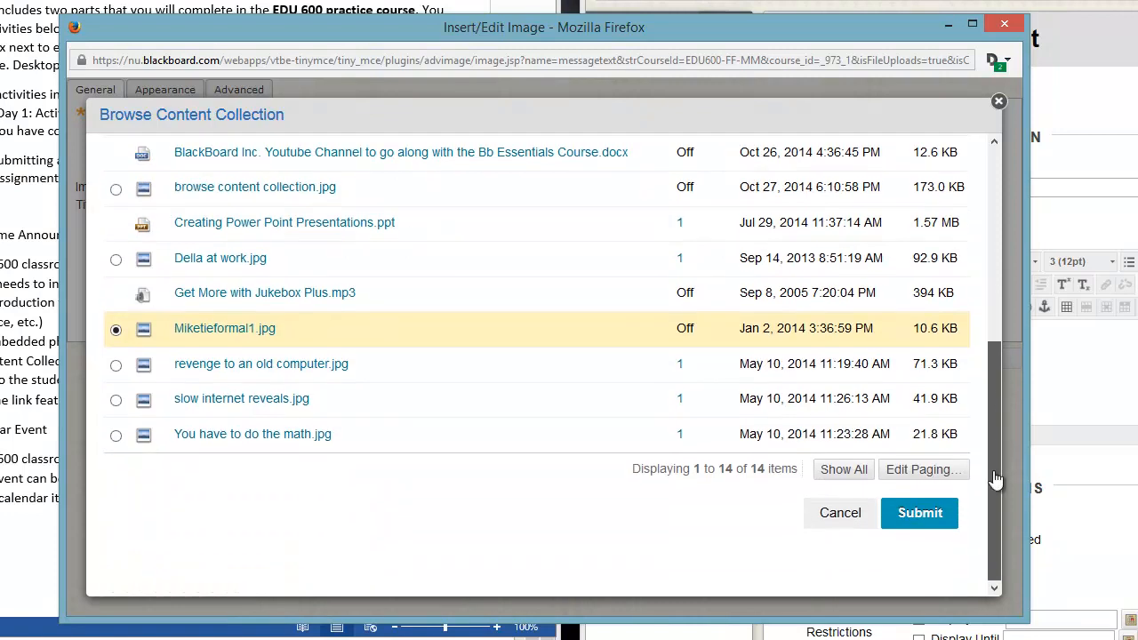
click(919, 513)
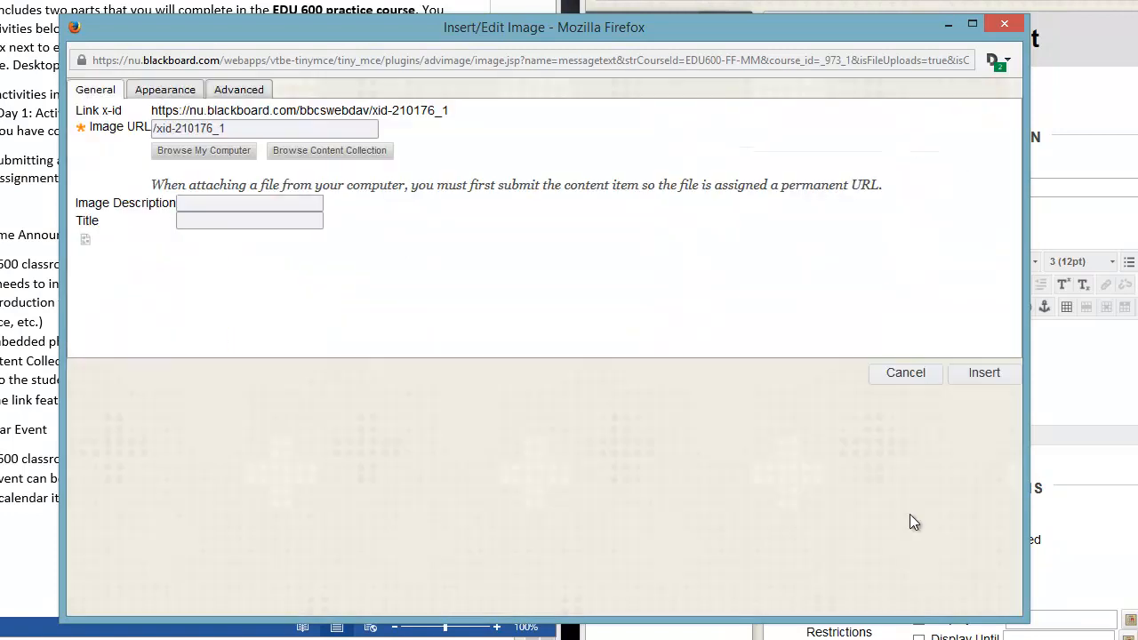
Set the image description to "Prof pic" and the title to the instructor's surname followed by 1, then insert the image.
click(268, 204)
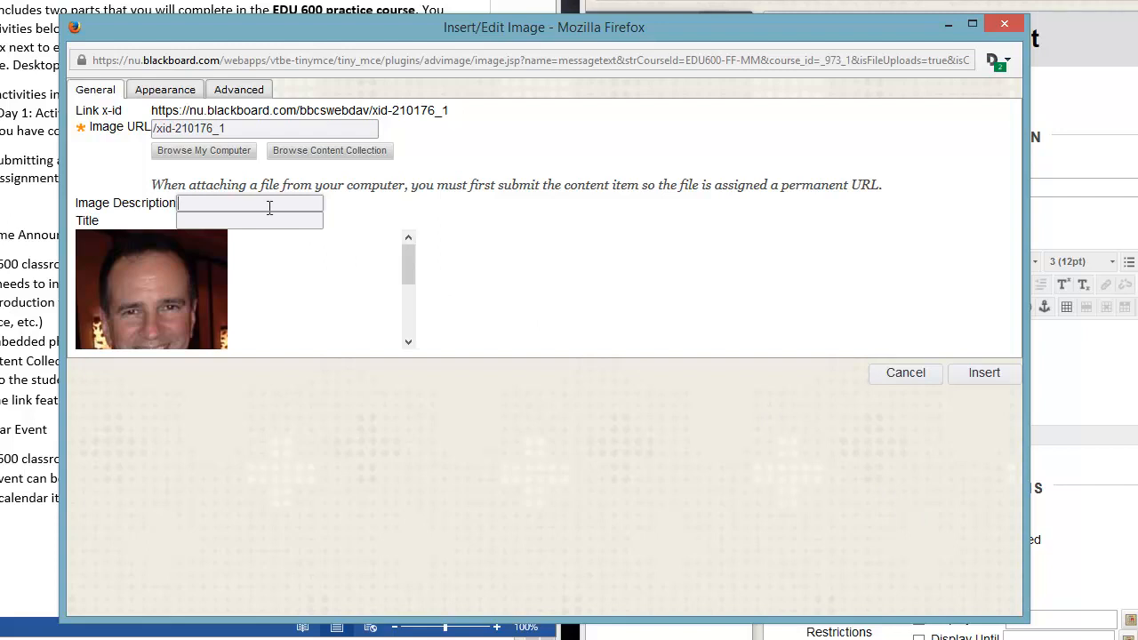
text(Prof pic)
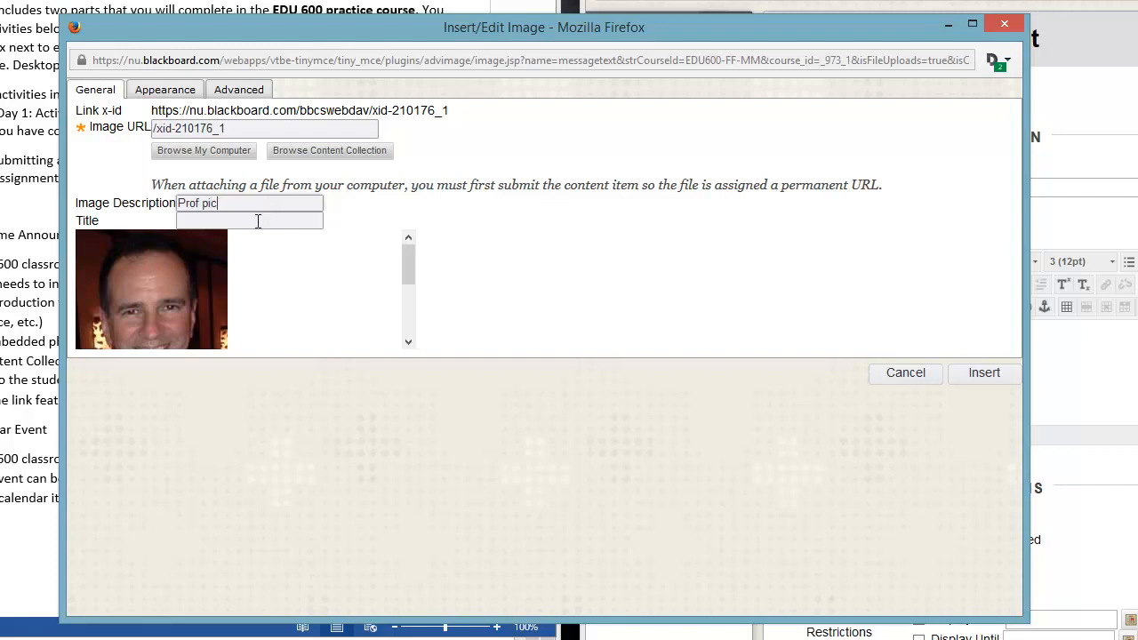
click(258, 222)
text(Myers 1)
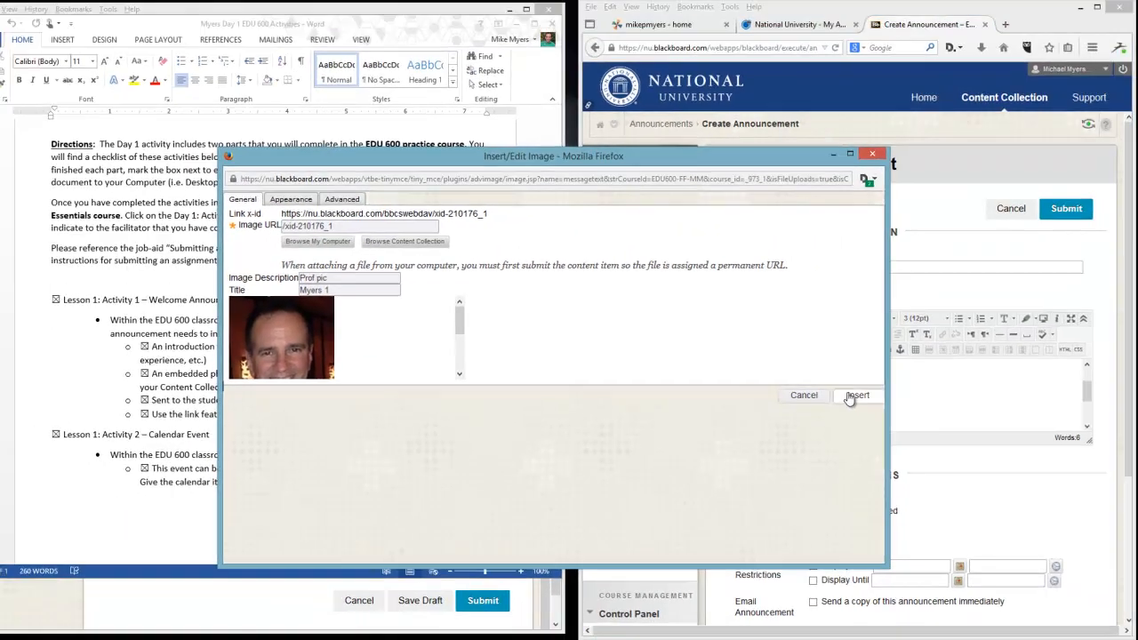
click(985, 373)
Preview the announcement message with the embedded photo and close the preview window.
drag(1088, 388, 1088, 405)
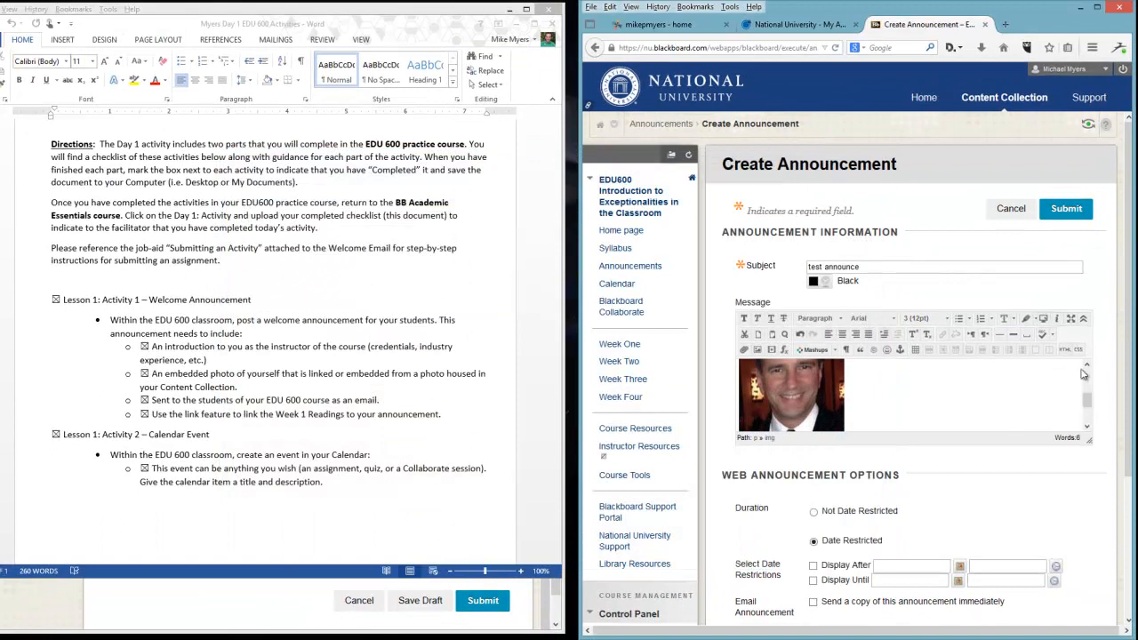
click(1045, 325)
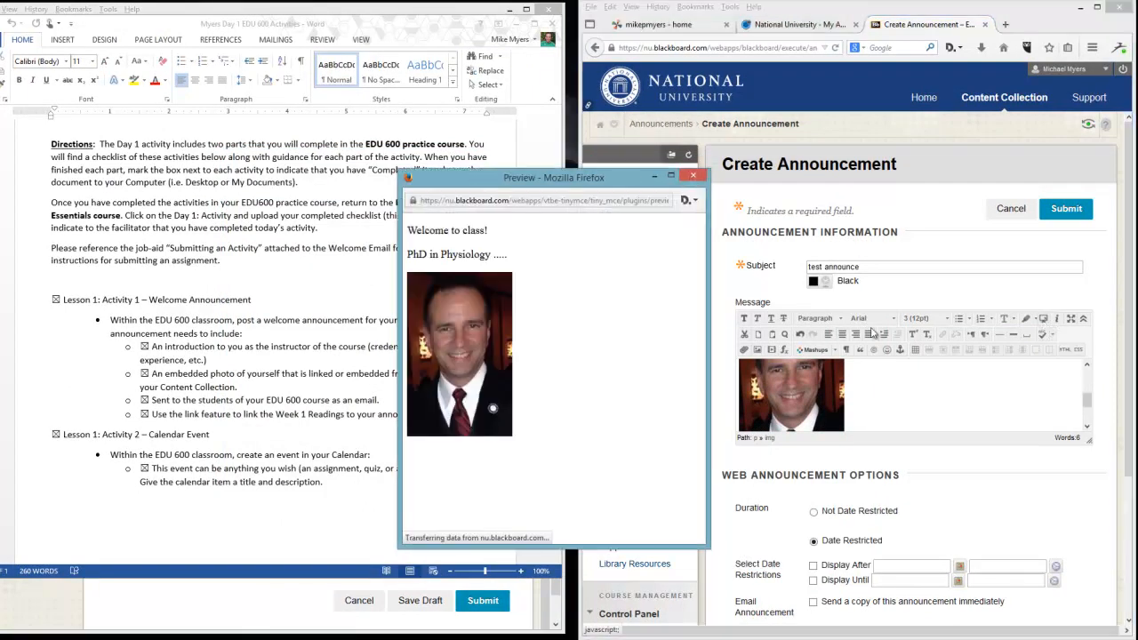
click(696, 177)
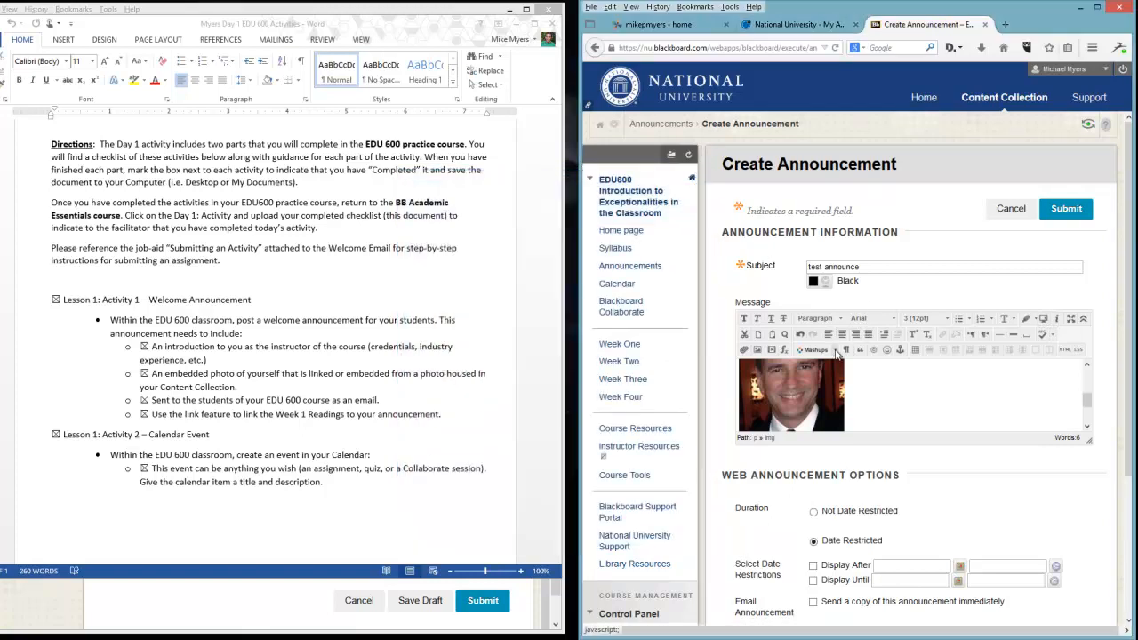
Add an empty line below the photo in the announcement message.
click(837, 352)
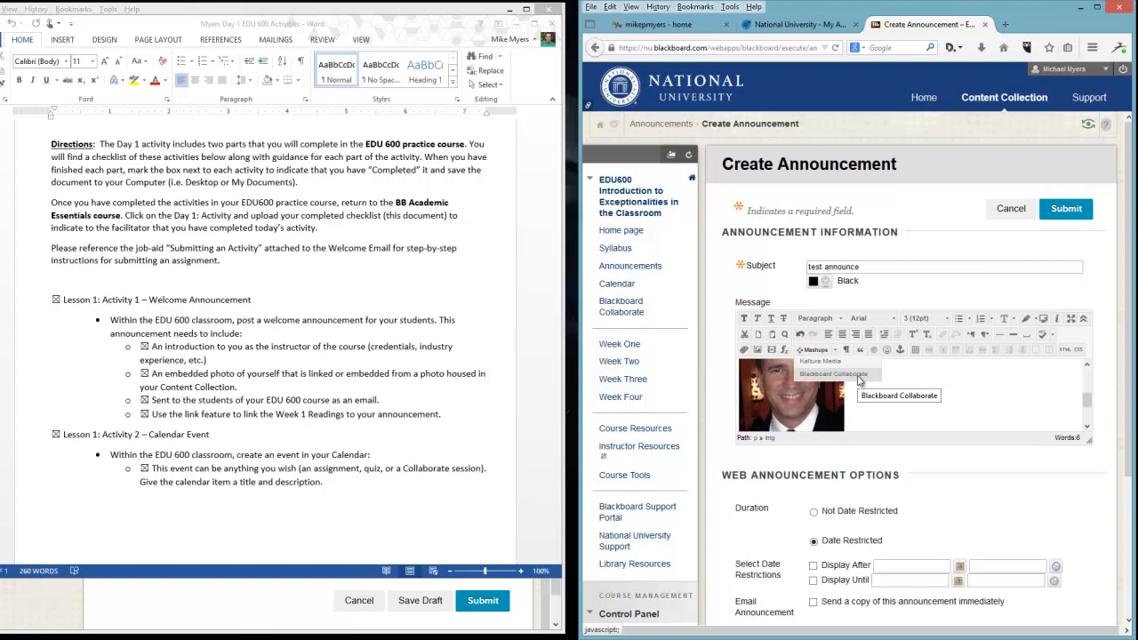
click(917, 378)
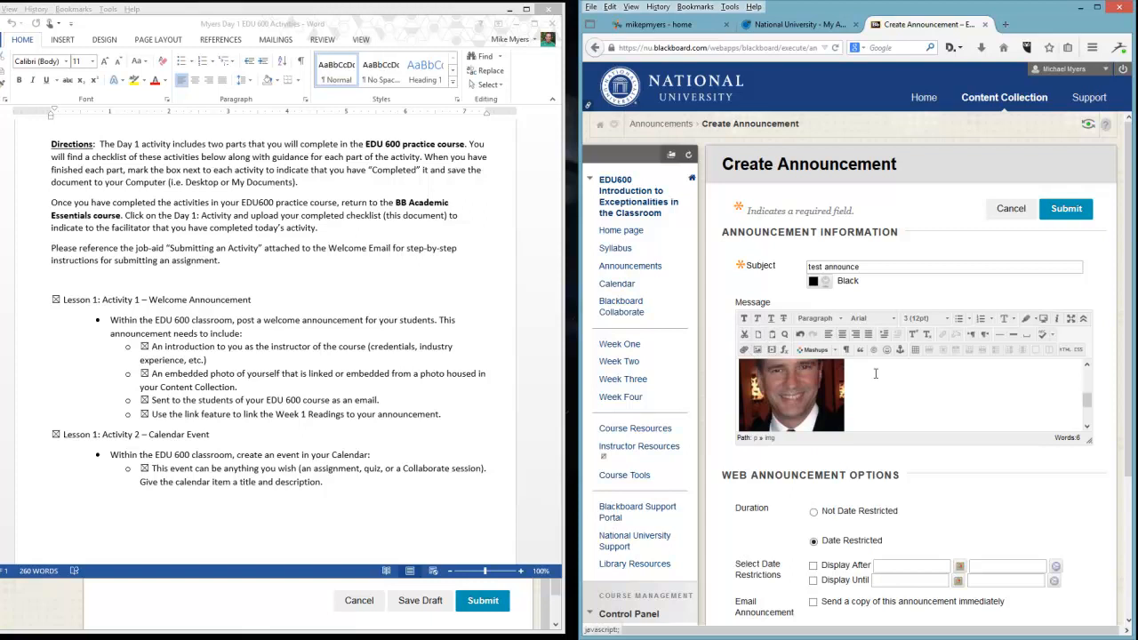
scroll(1085, 405, down, 2)
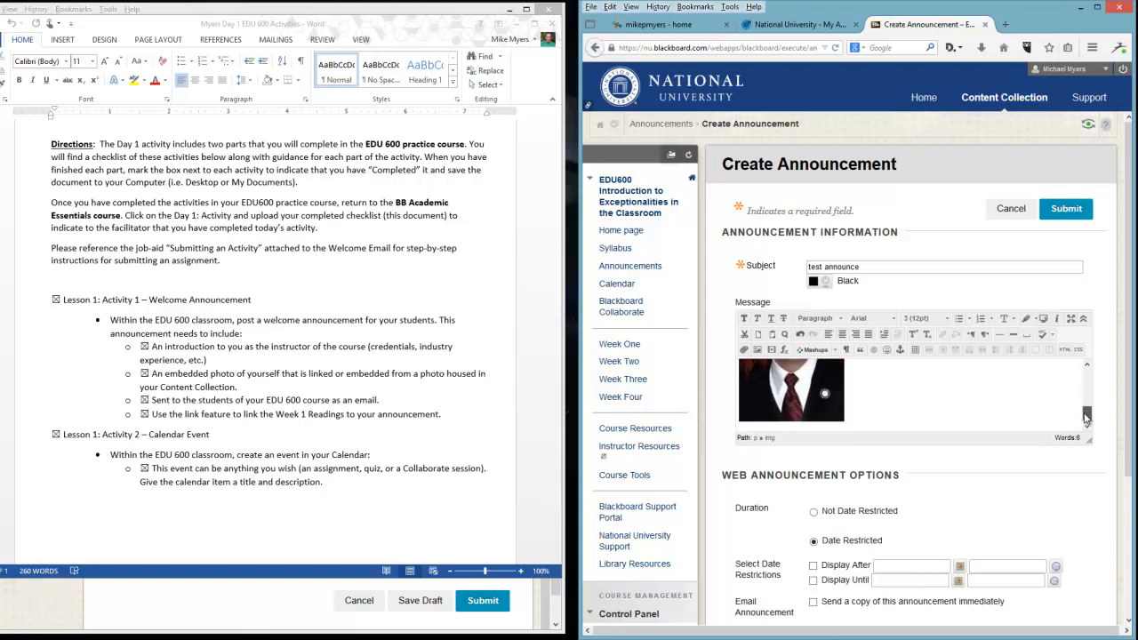
key(Return)
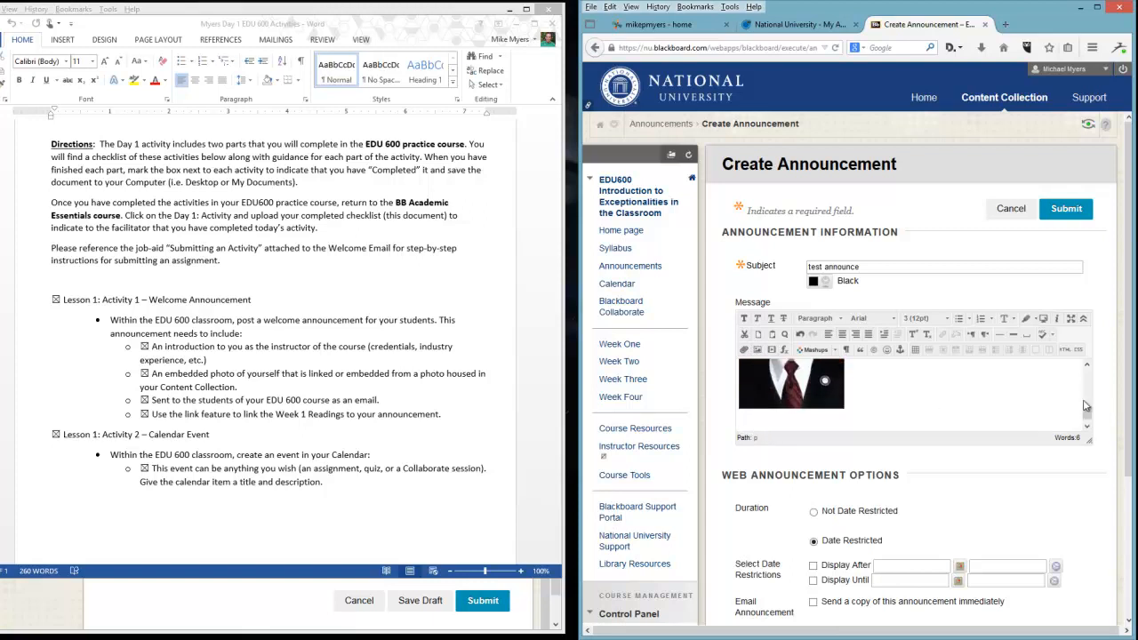
Set the announcement to Not Date Restricted and enable sending a copy by email immediately.
drag(1127, 356, 1125, 431)
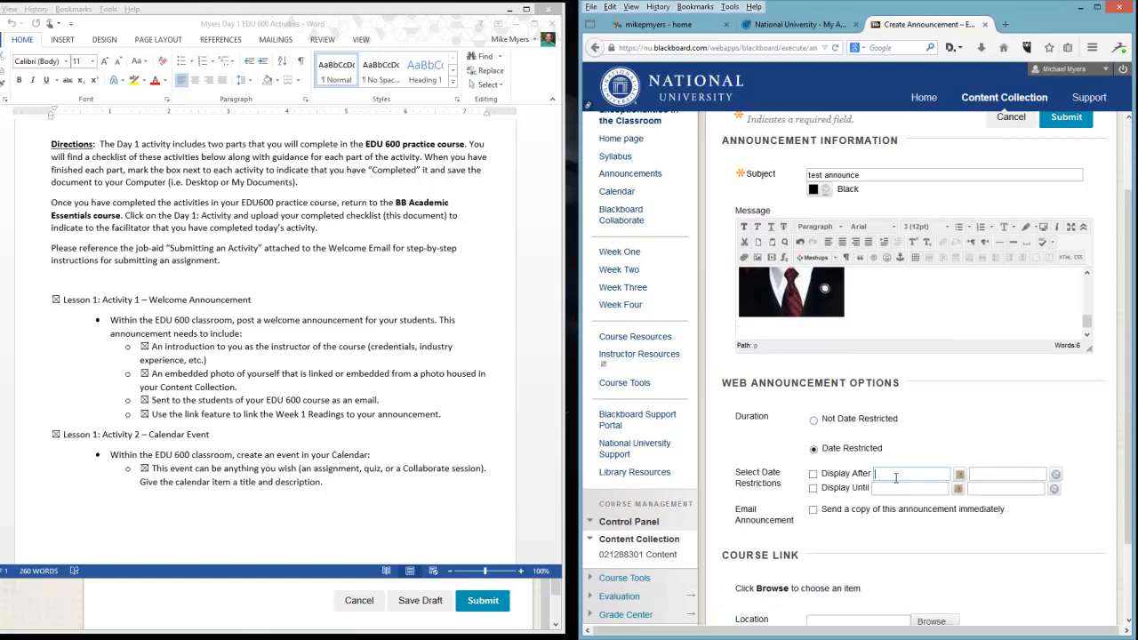
click(814, 420)
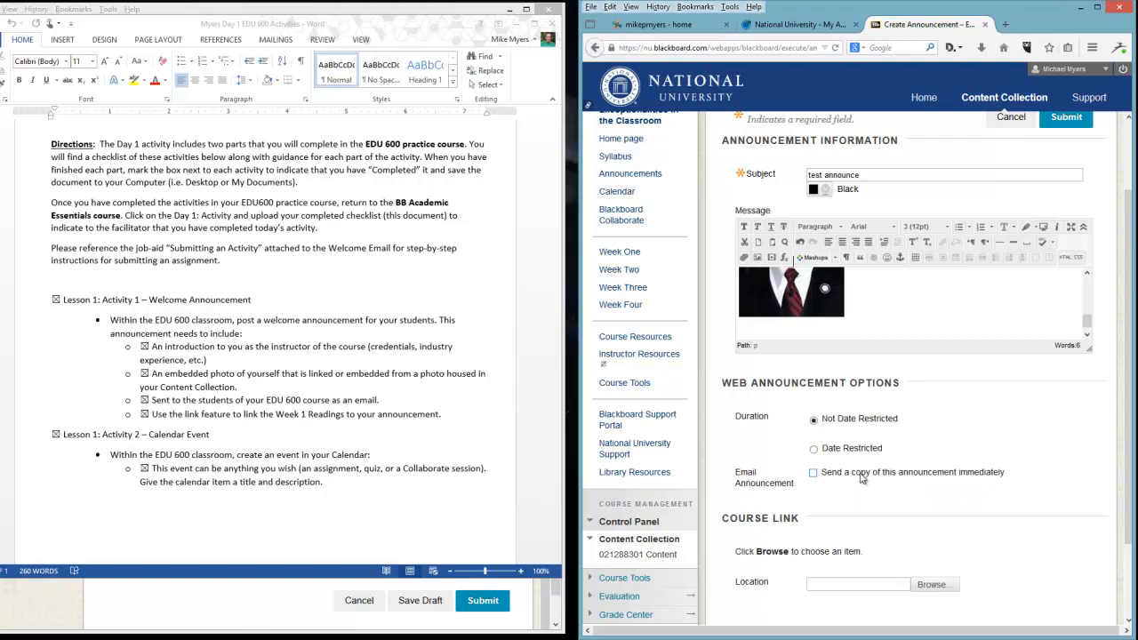
click(817, 475)
Set the announcement's course link to the Week One Readings item.
scroll(863, 452, down, 1)
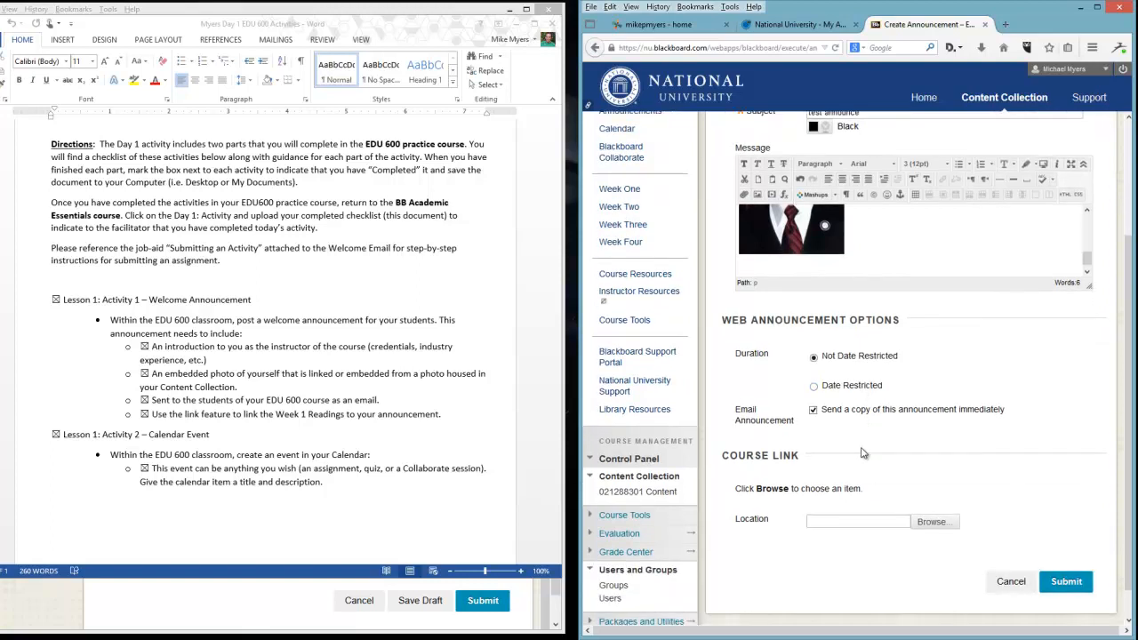
click(929, 522)
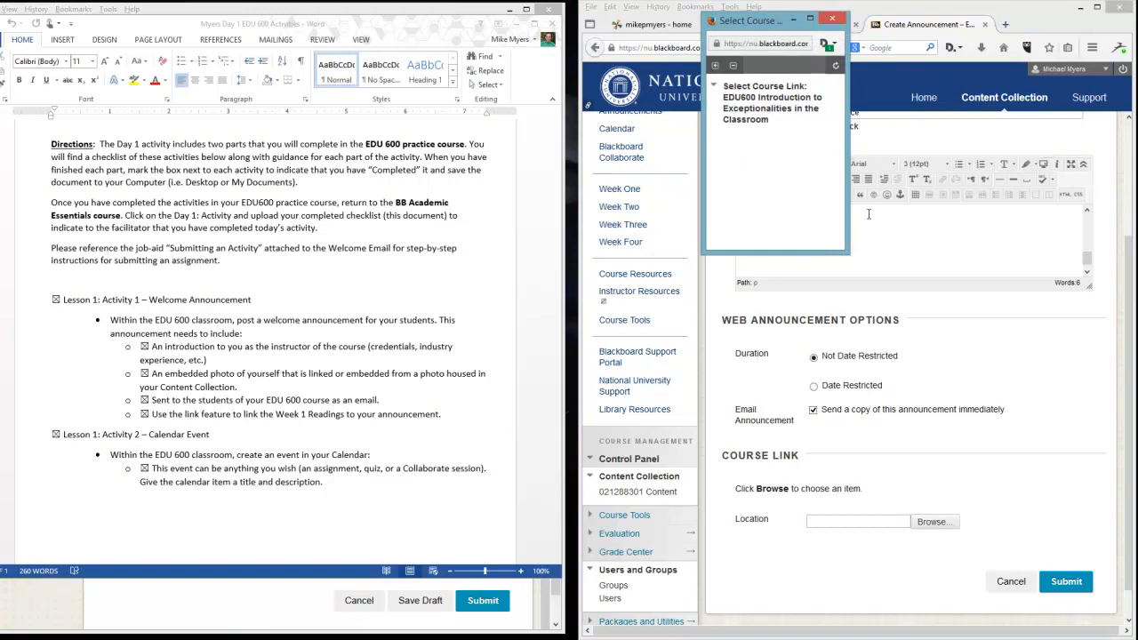
drag(849, 251, 1034, 300)
drag(1001, 253, 1002, 492)
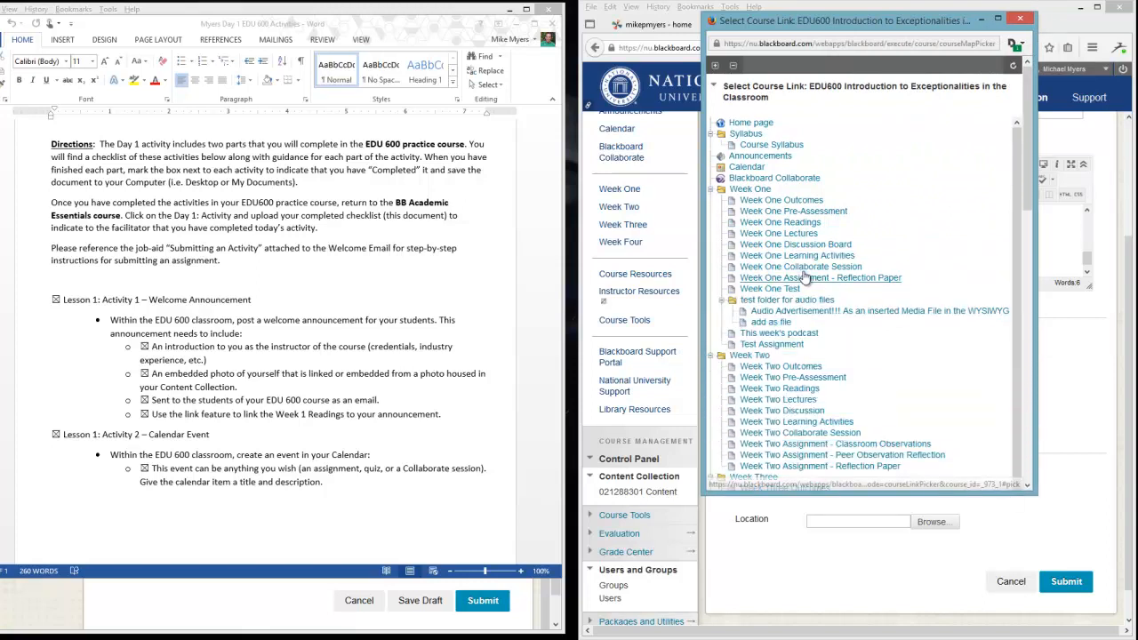
click(767, 224)
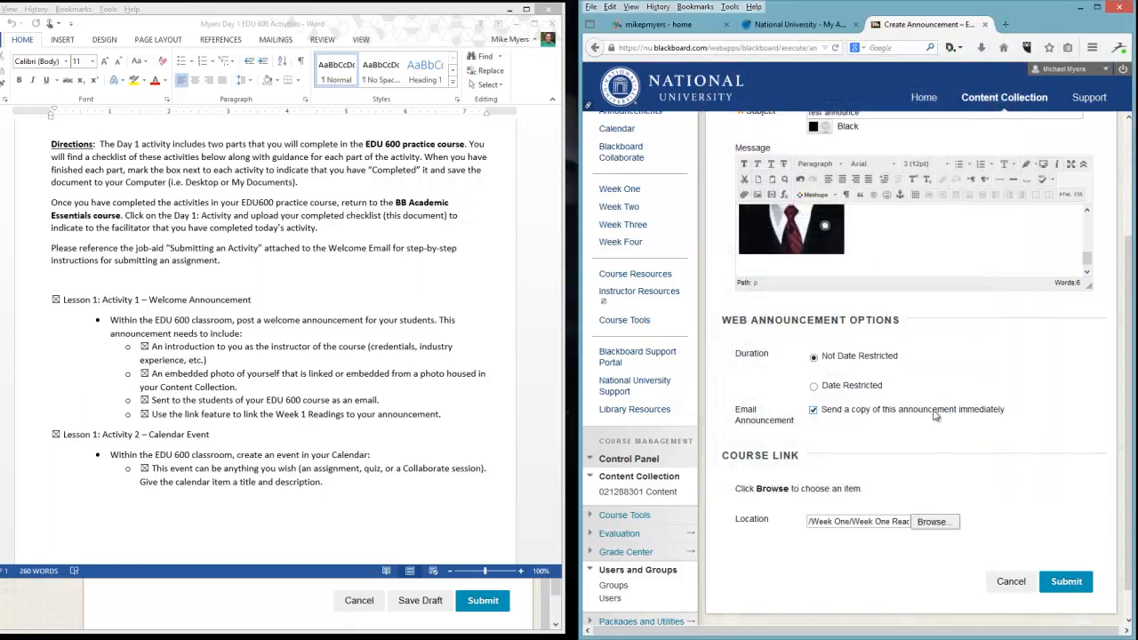
Write the line "Be sure to startwith Week 1 readings" below the photo in the message.
scroll(986, 487, up, 2)
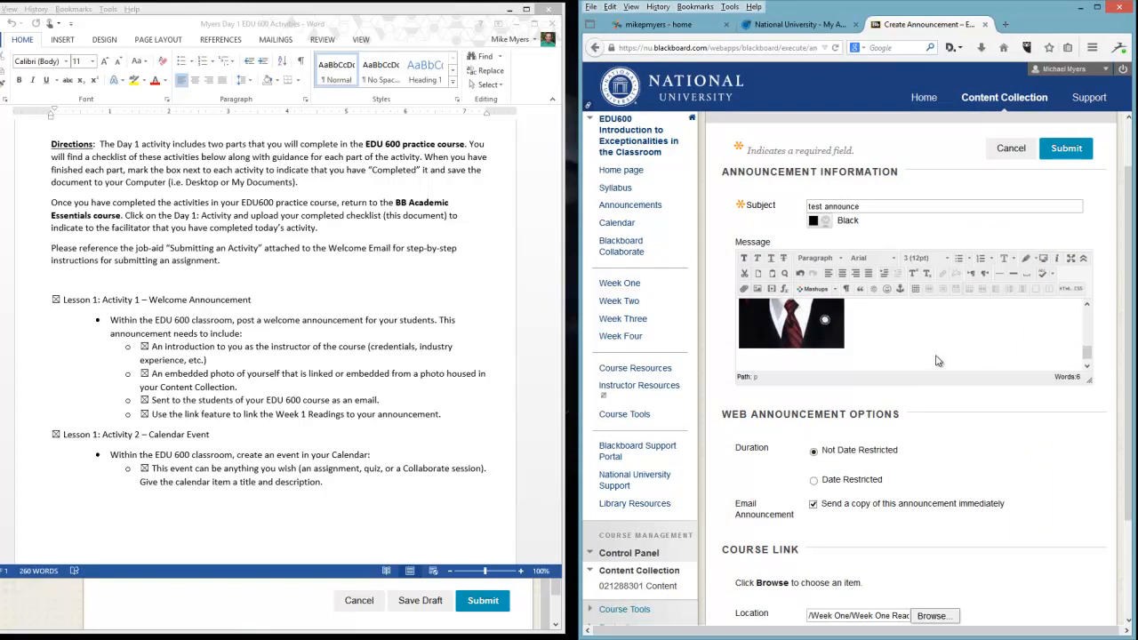
scroll(940, 361, up, 3)
scroll(950, 356, down, 4)
click(820, 355)
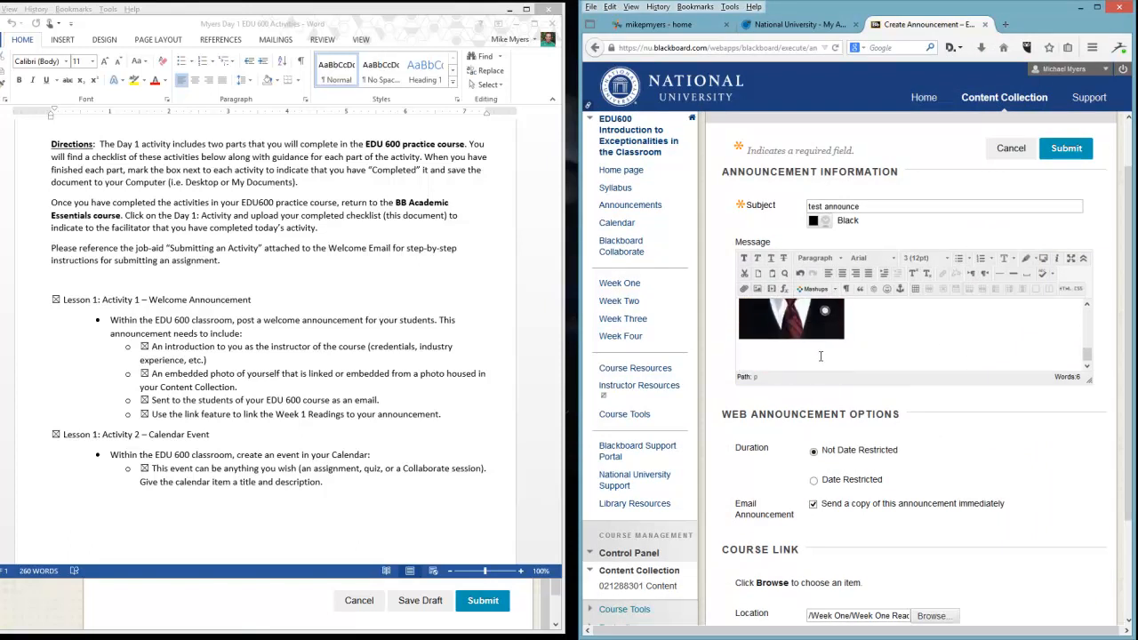
text(B)
text(e sutree)
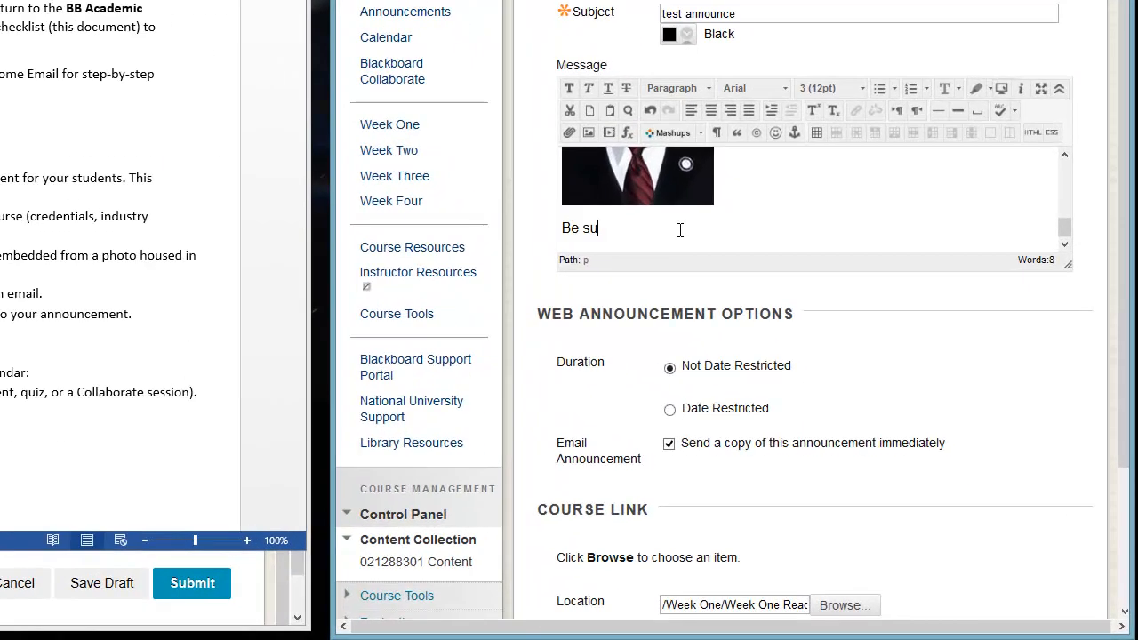
key(BackSpace)
text(to start)
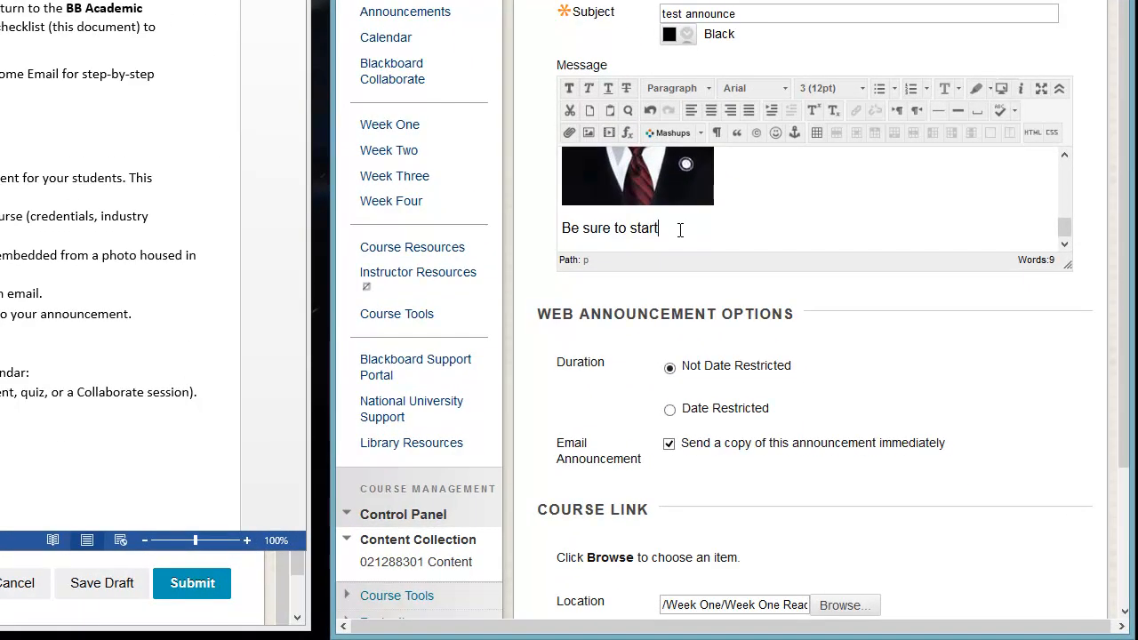
text(with Week 1 readi)
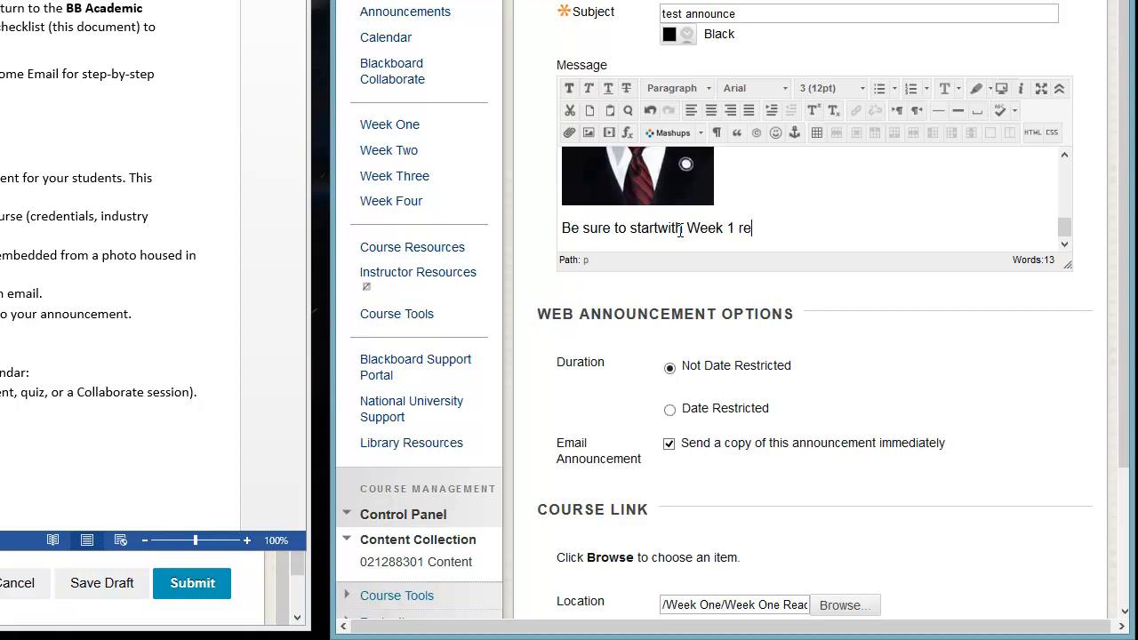
text(ngs ...)
Preview the announcement, then submit it.
click(1004, 90)
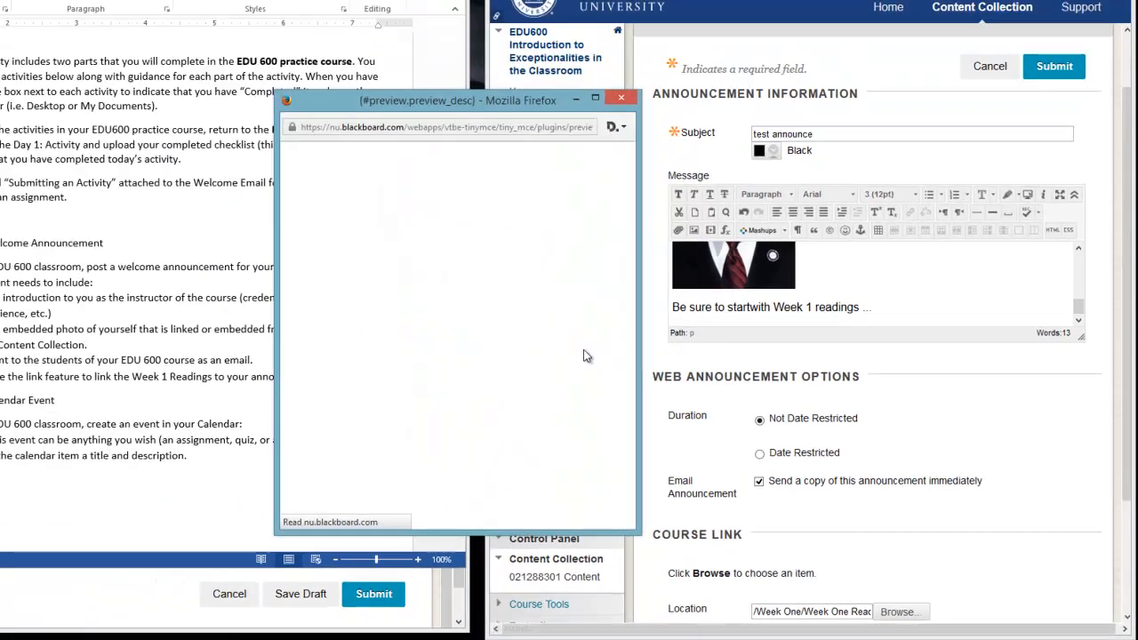
scroll(918, 375, down, 3)
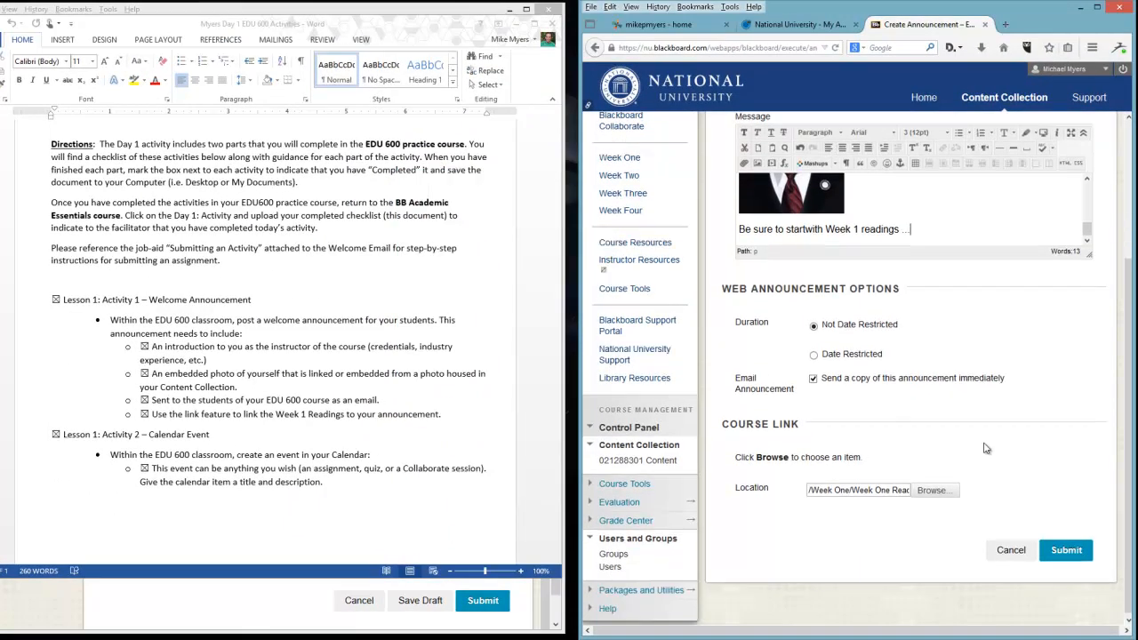
click(1066, 548)
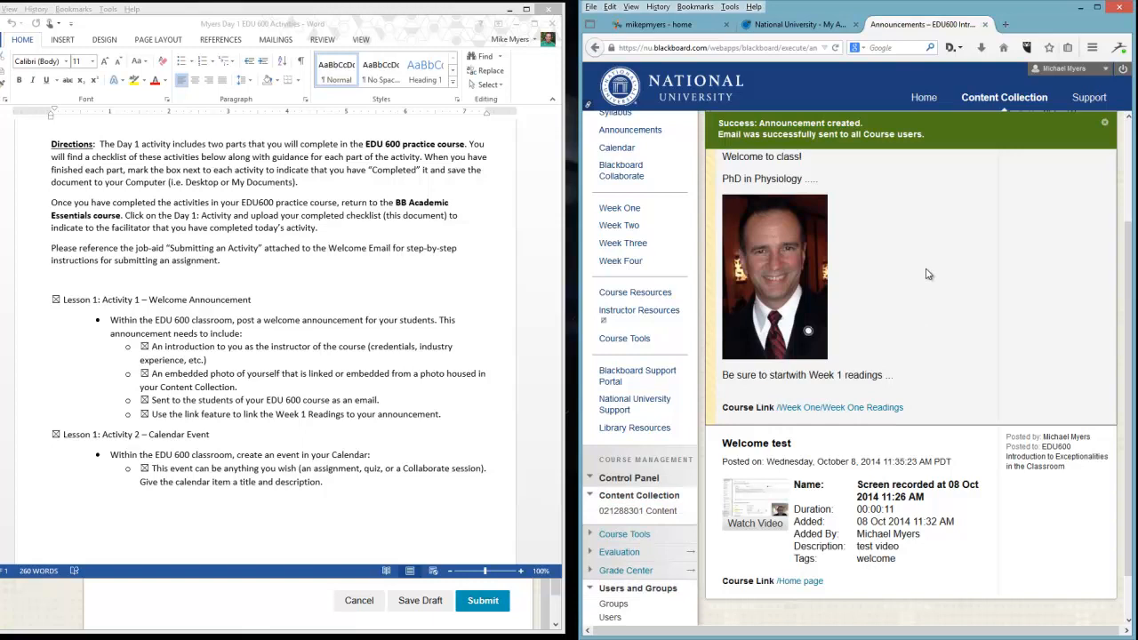
Dismiss the confirmation and open the Week One Readings course link from the posted announcement.
click(1104, 122)
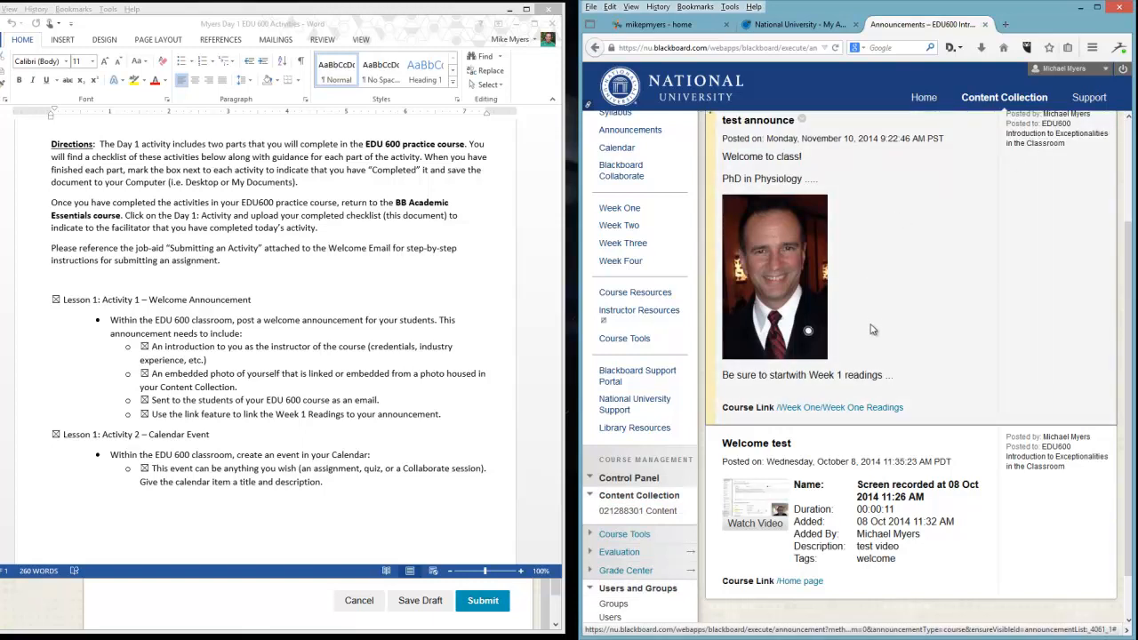
click(867, 409)
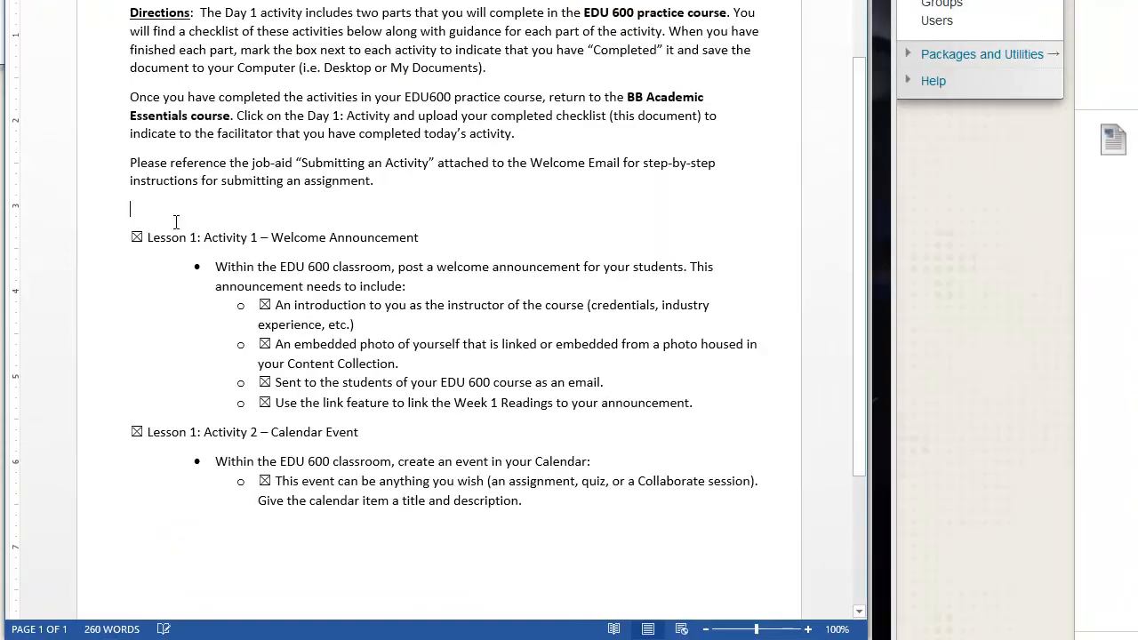
Clear the Lesson 1: Activity 2 checkbox and its calendar event checkbox in the Word checklist.
click(136, 238)
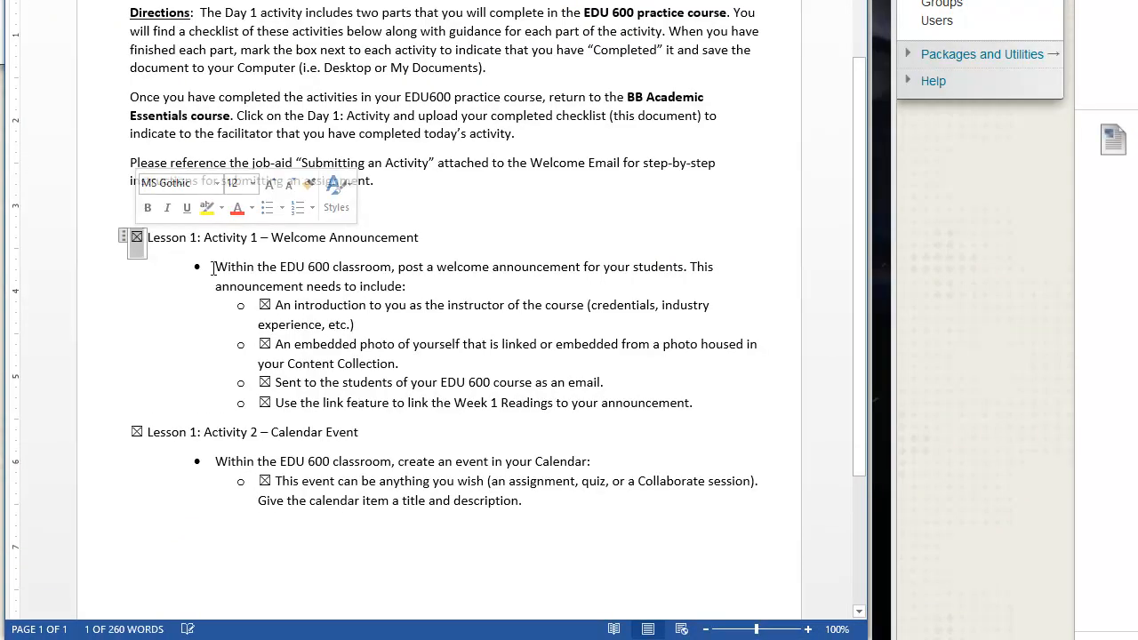
click(265, 304)
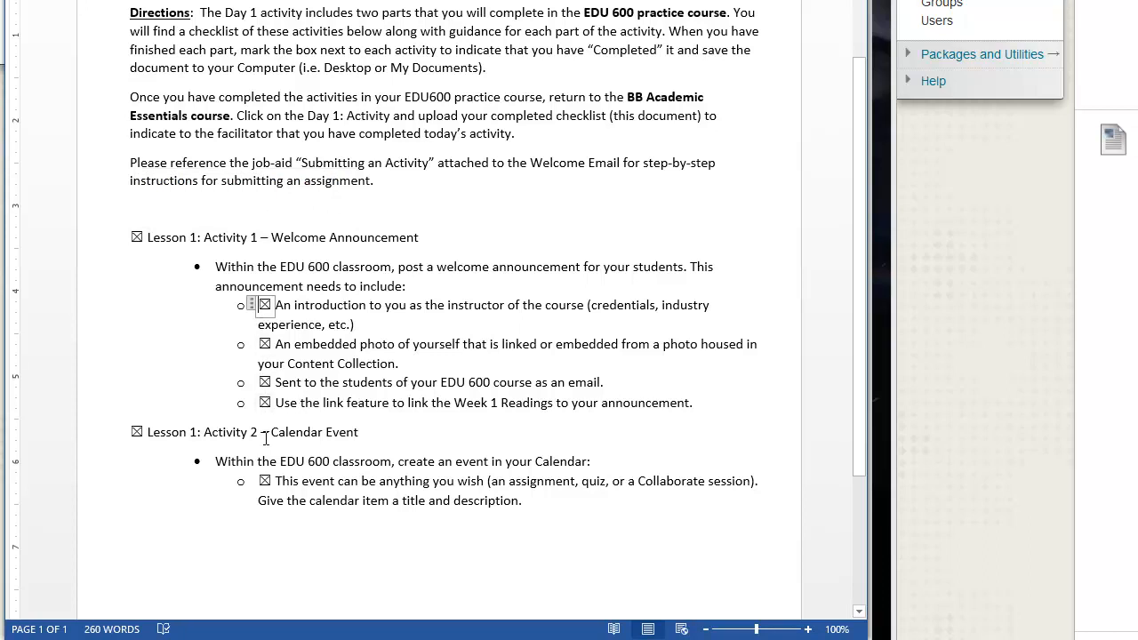
click(136, 432)
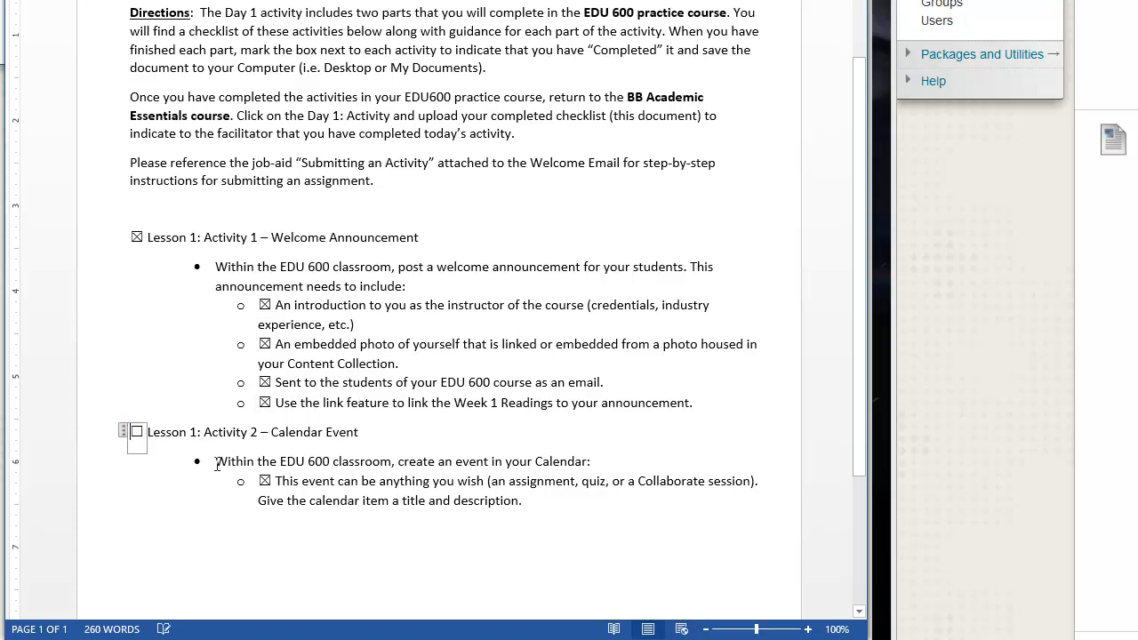
click(265, 482)
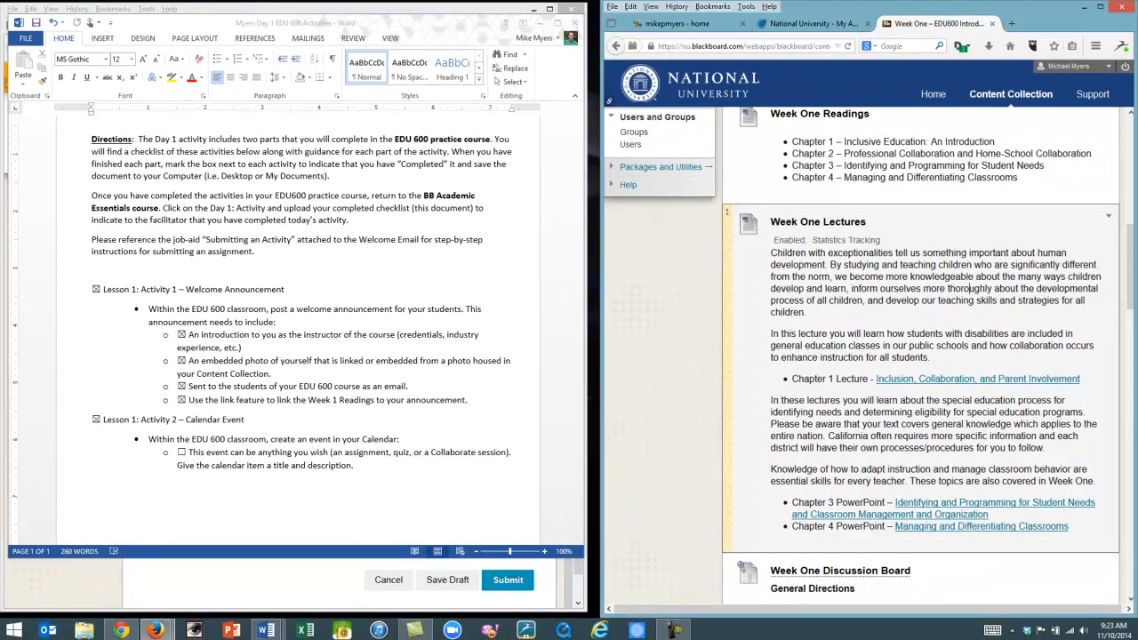
Open the EDU600 course Calendar and start creating a new event.
drag(1132, 255, 1137, 137)
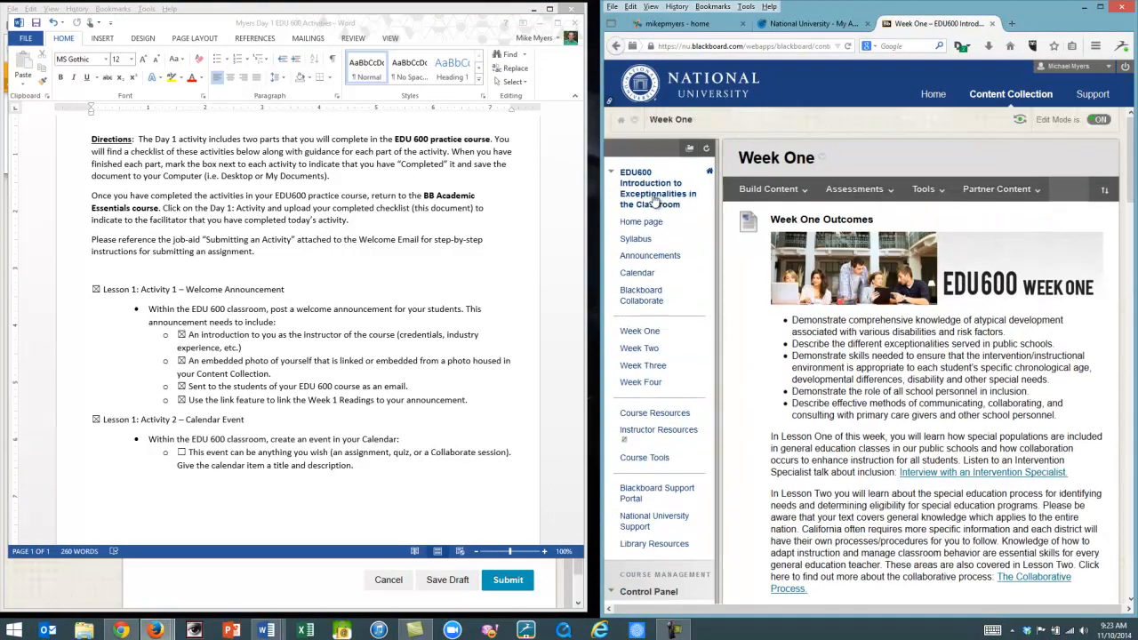
click(642, 274)
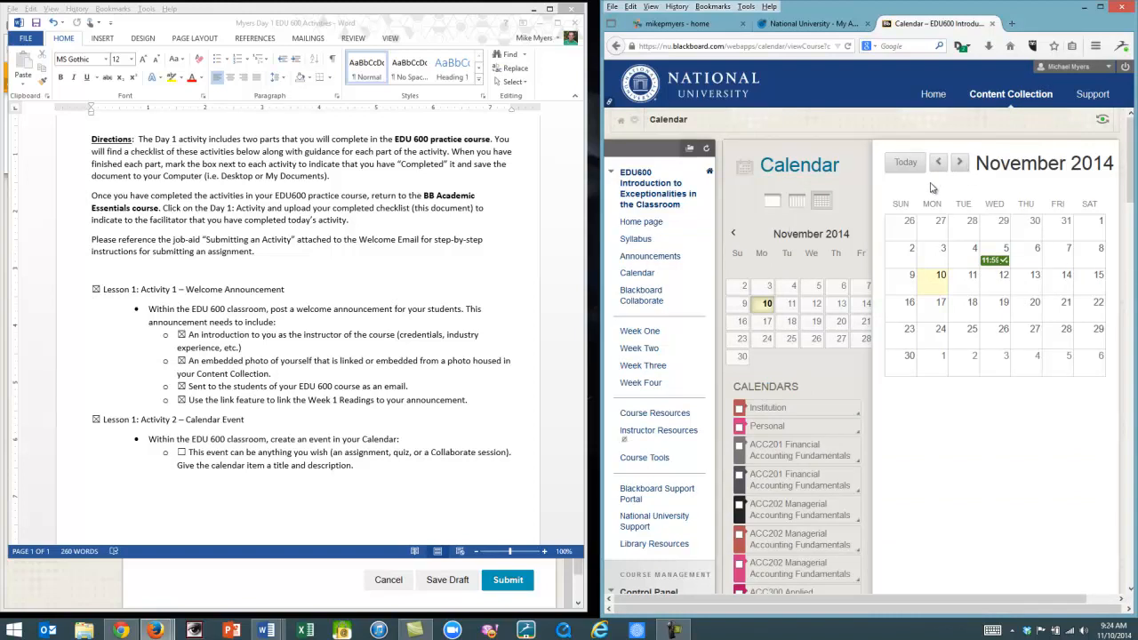
drag(602, 320, 533, 320)
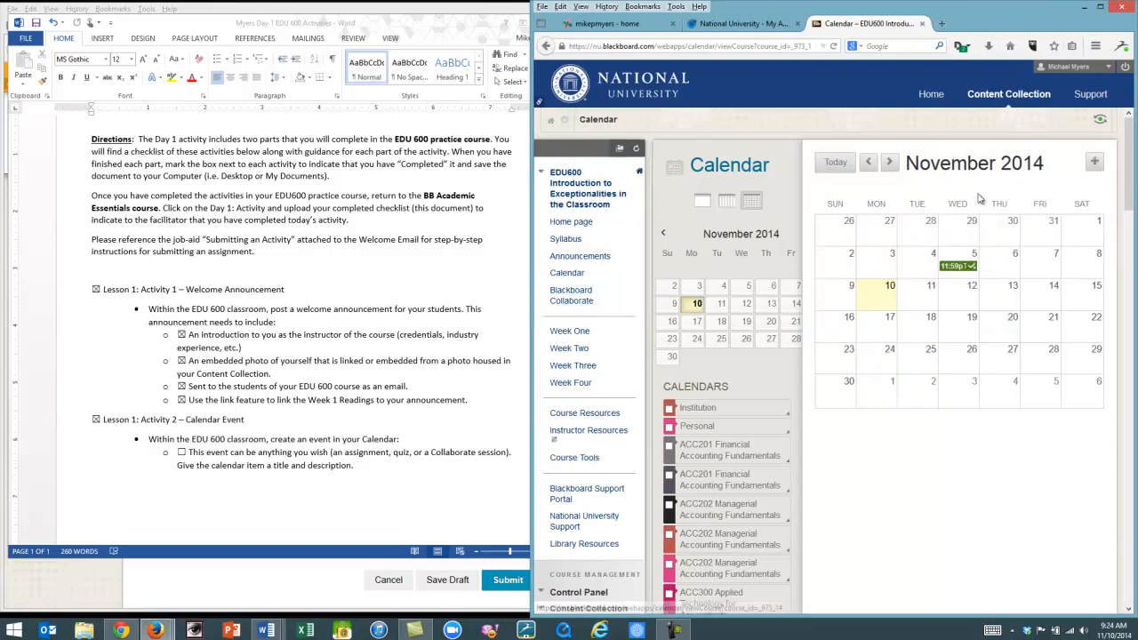
click(1096, 164)
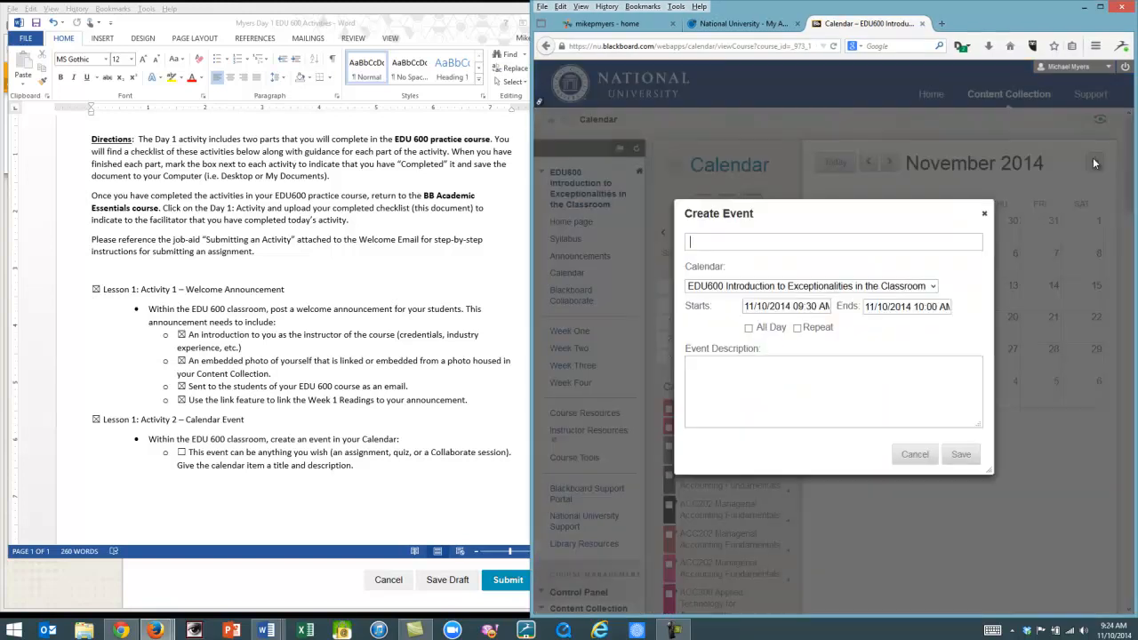
Title the event "Test coming up!" and set its start to 11/11/2014 at 10:30 AM.
click(730, 245)
text(Test coming up!)
click(788, 307)
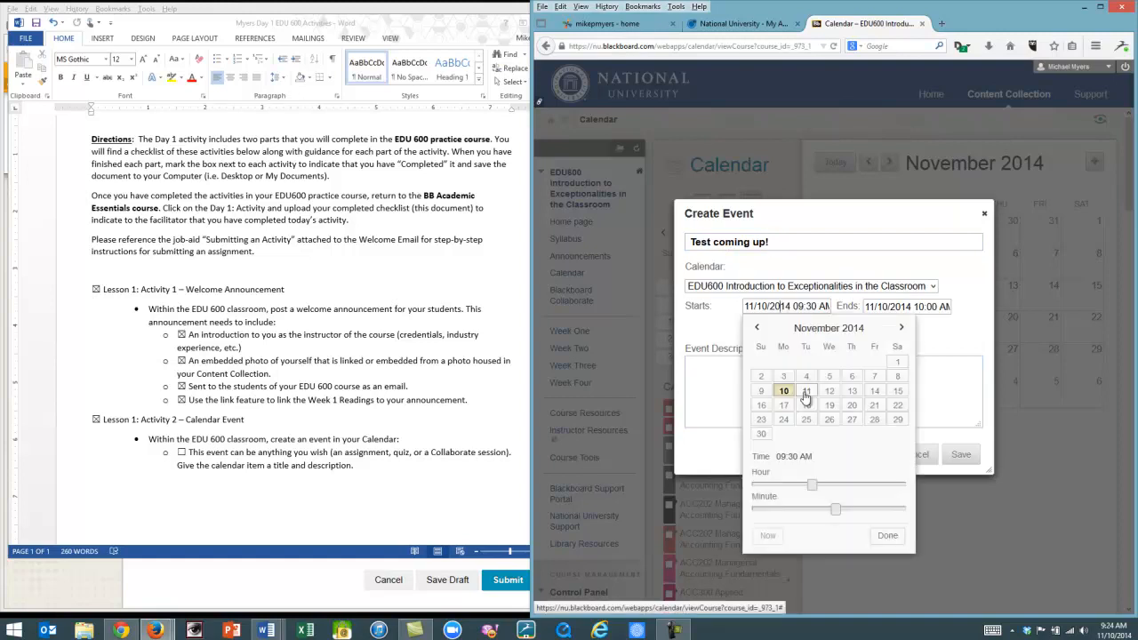
click(806, 391)
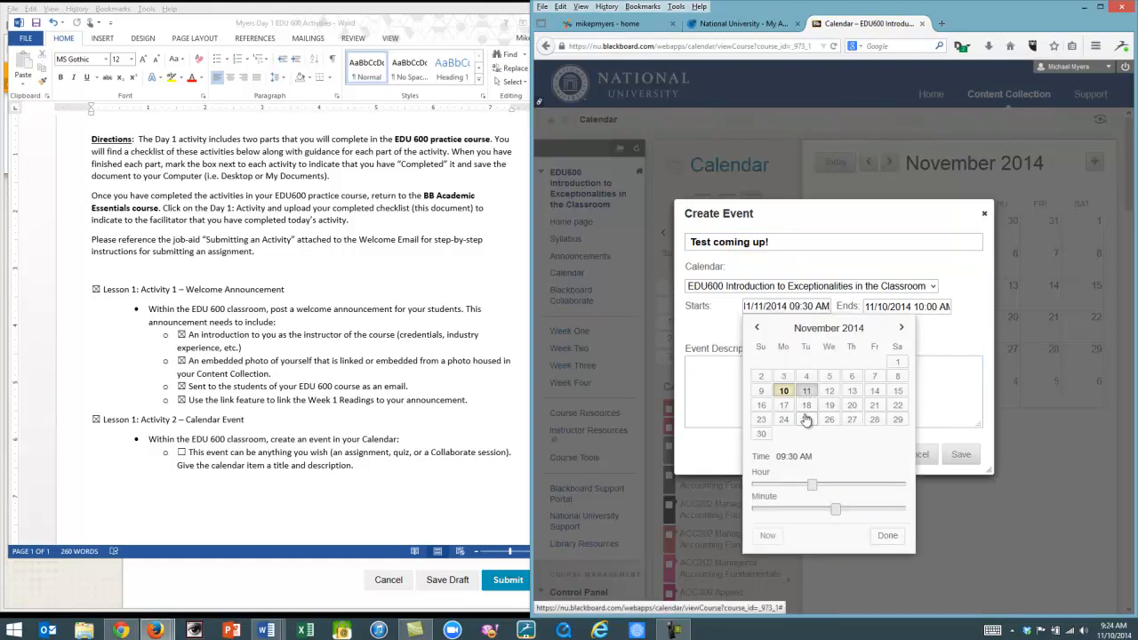
drag(812, 487, 819, 486)
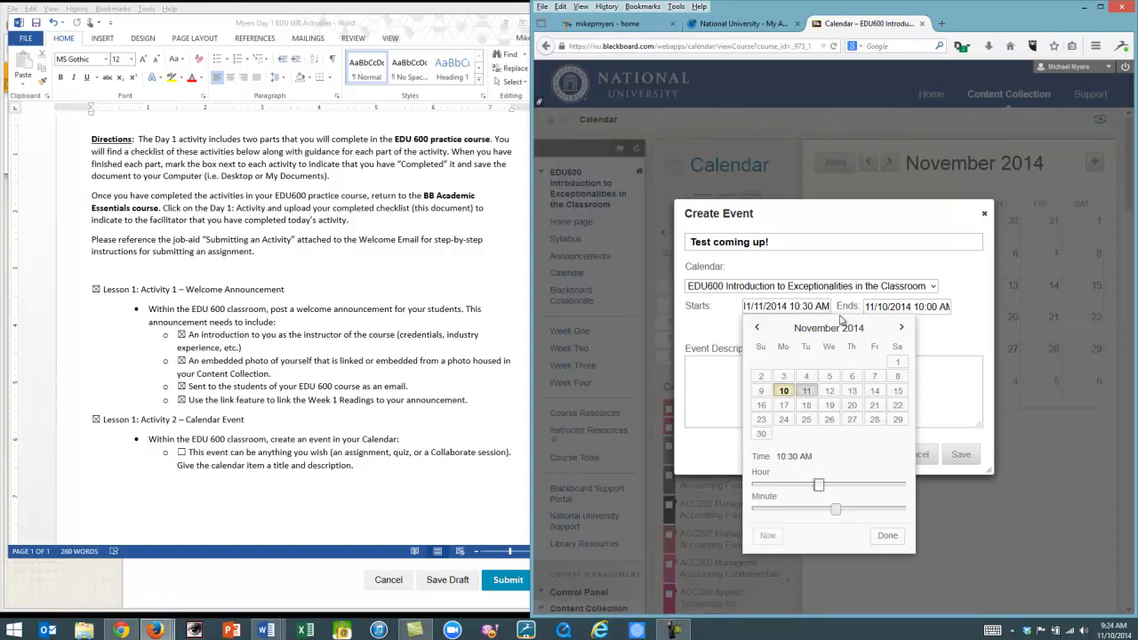
Set the event's end to 11/13/2014 10:00 AM, describe it as "Reminder - test coming up!", save it, and review it.
click(884, 306)
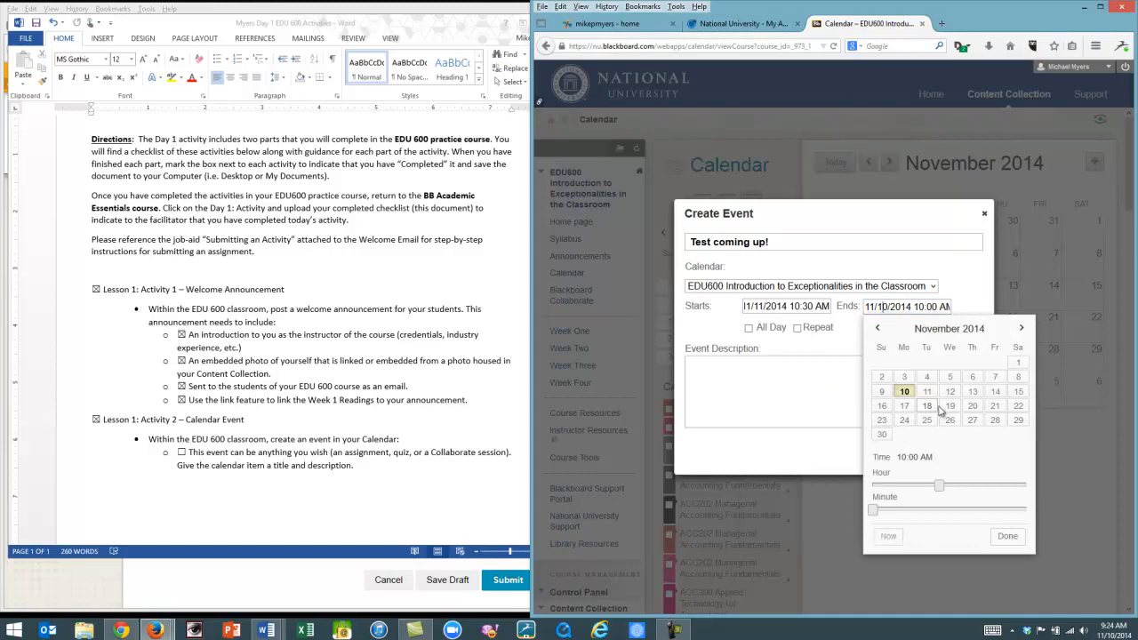
click(973, 392)
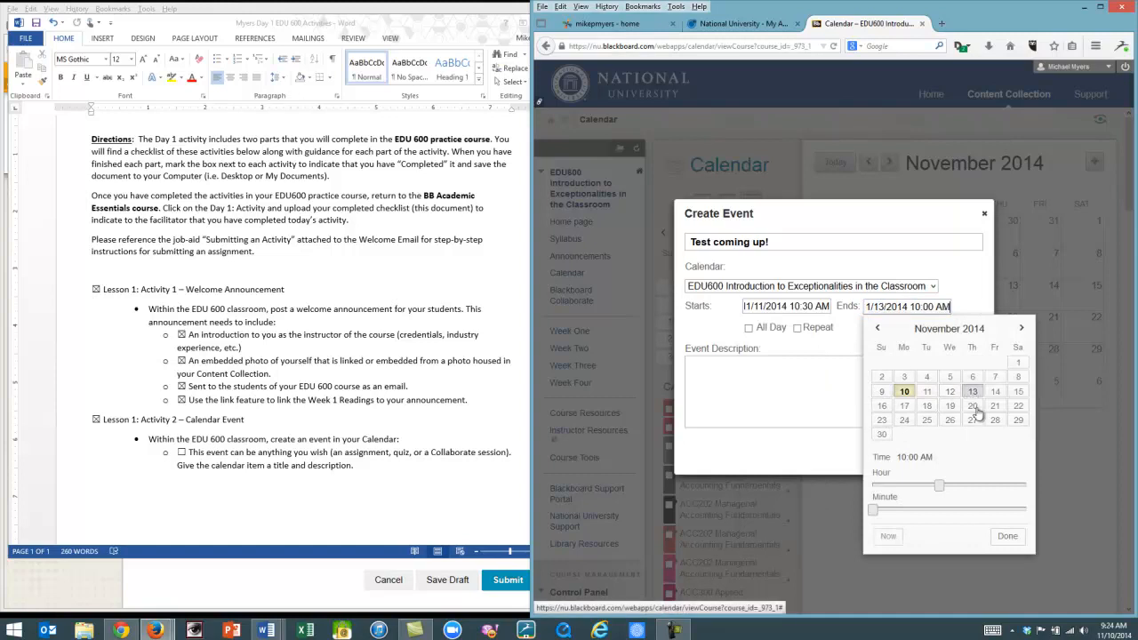
click(1008, 537)
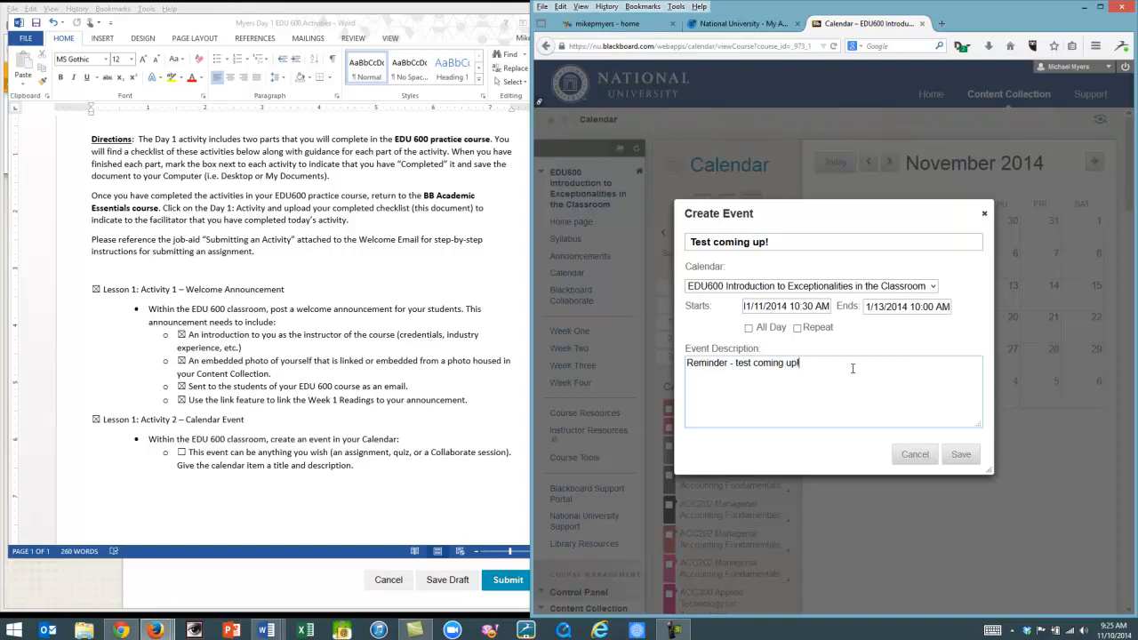
click(962, 457)
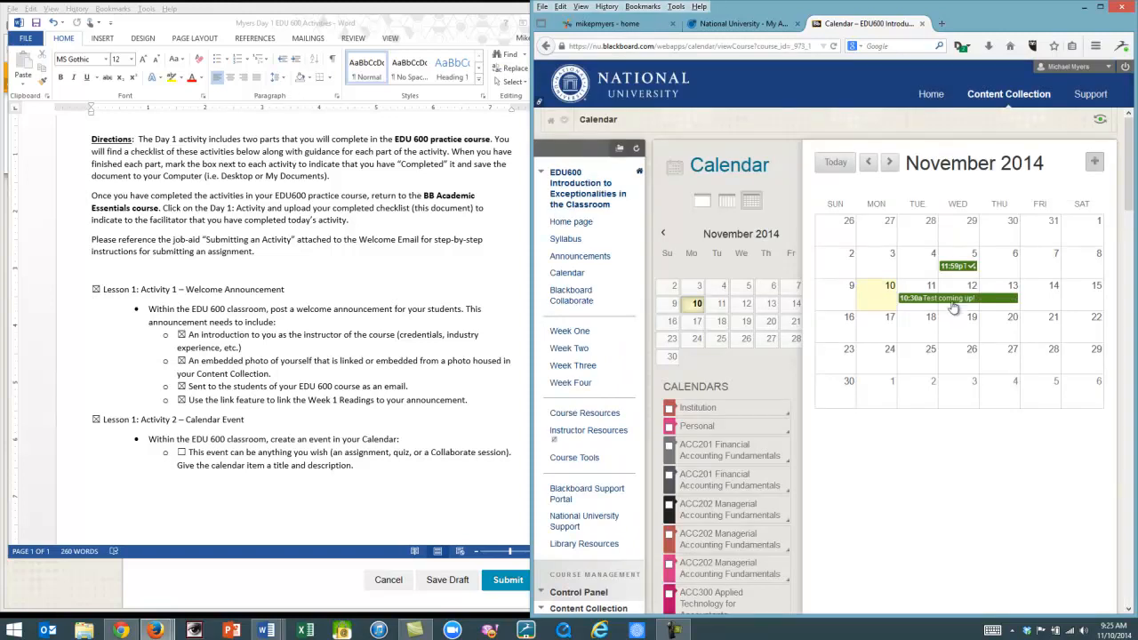
click(953, 305)
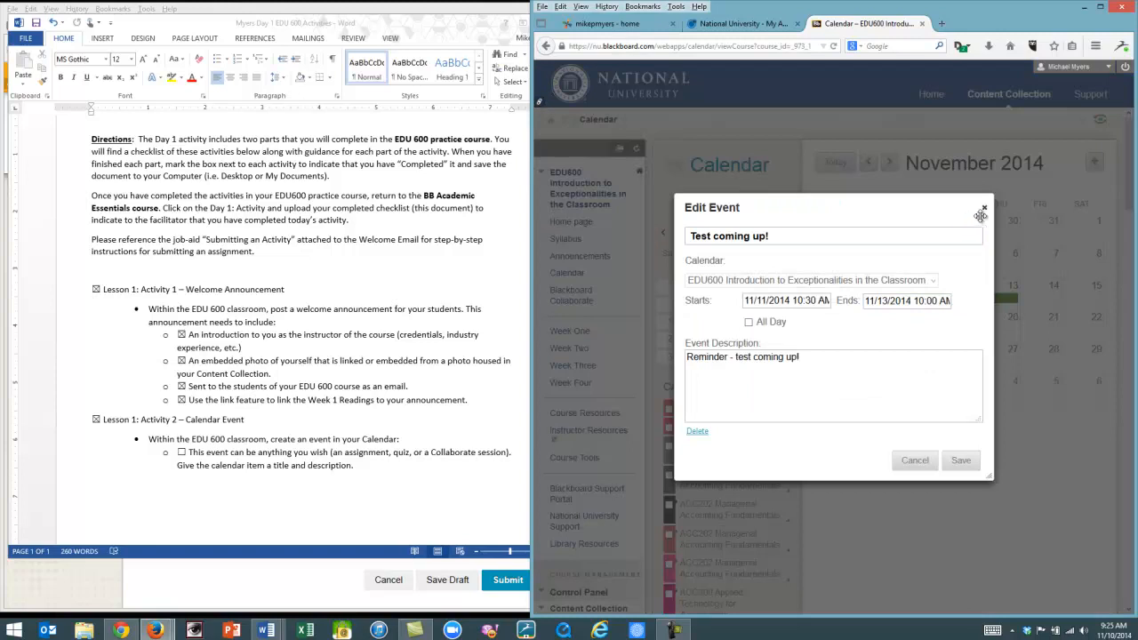
click(915, 460)
Mark the calendar event item as completed in the Word checklist, then save and close the document.
drag(406, 25, 522, 33)
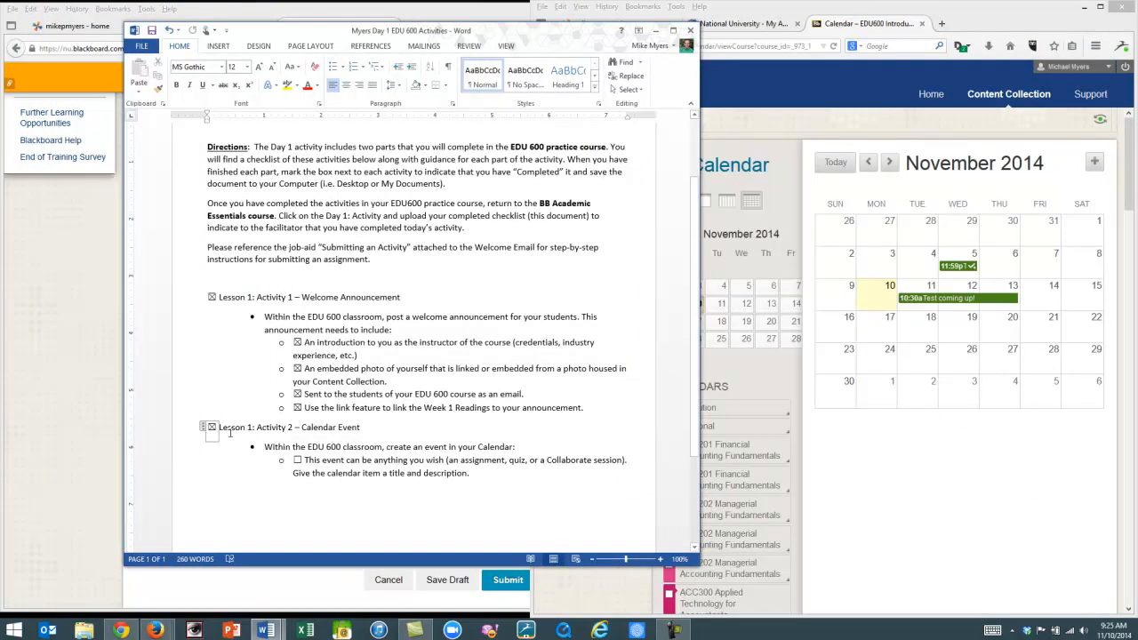
click(297, 460)
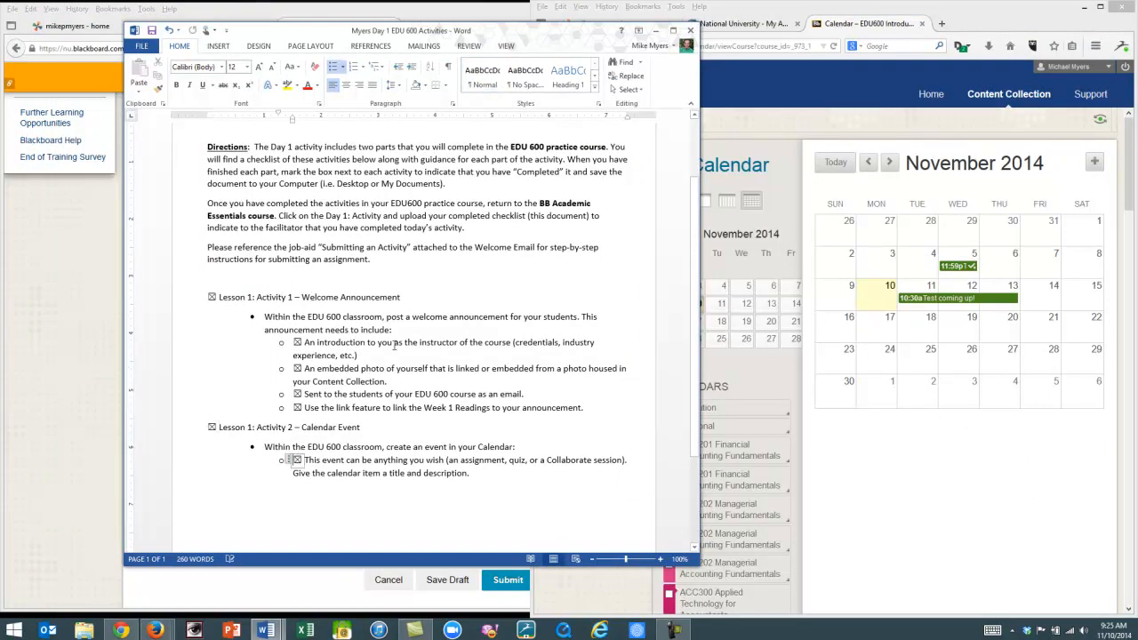
scroll(393, 347, down, 2)
scroll(396, 347, up, 1)
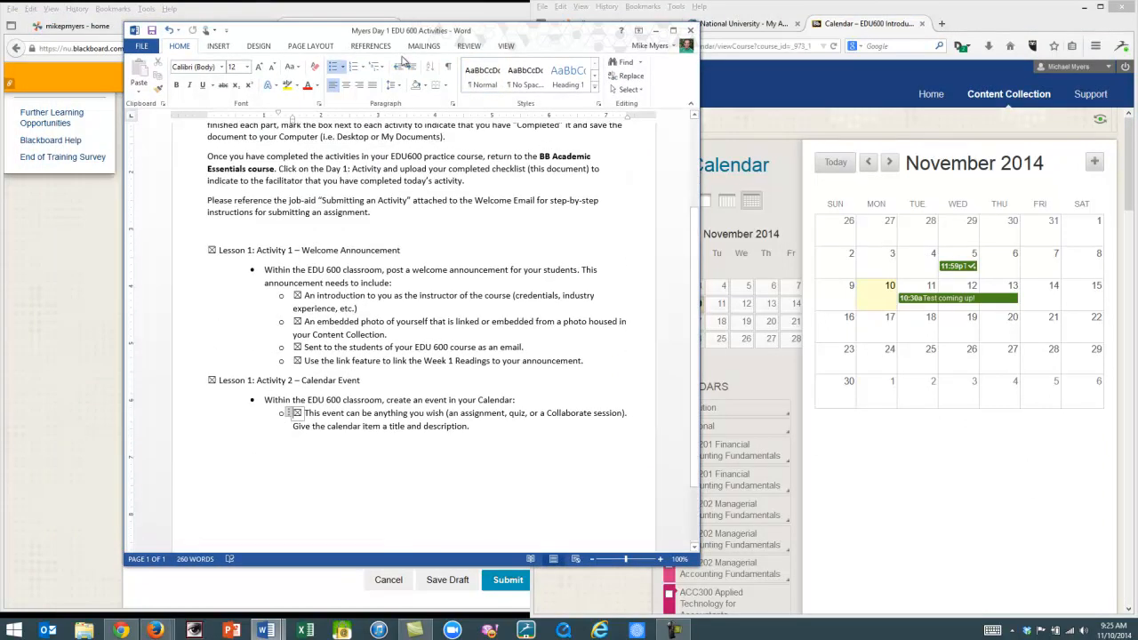
click(142, 45)
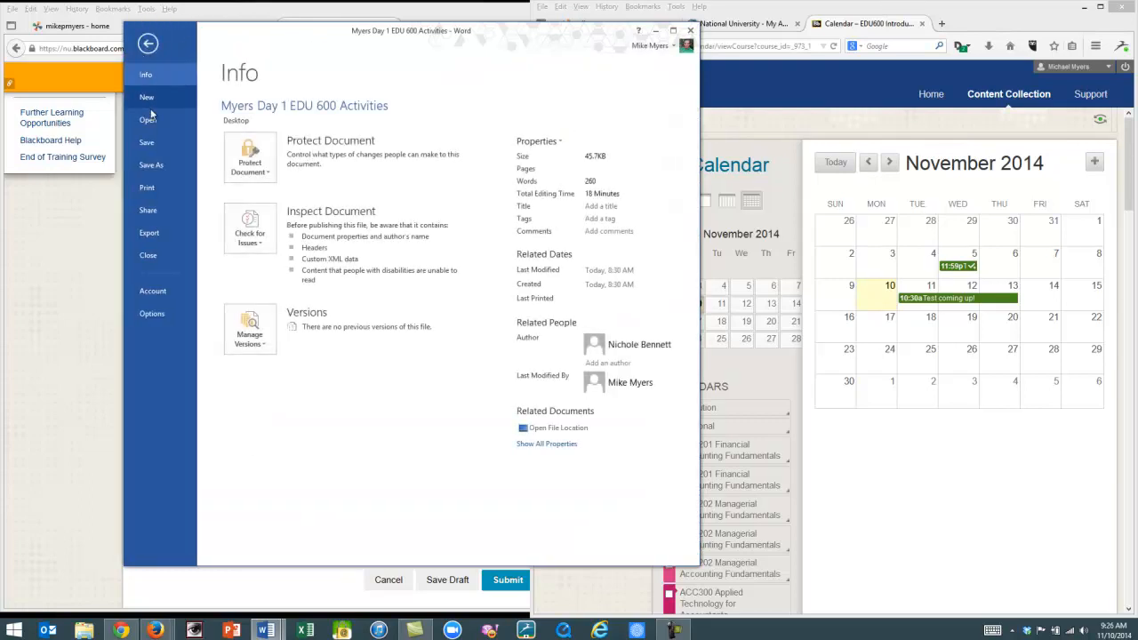
click(158, 149)
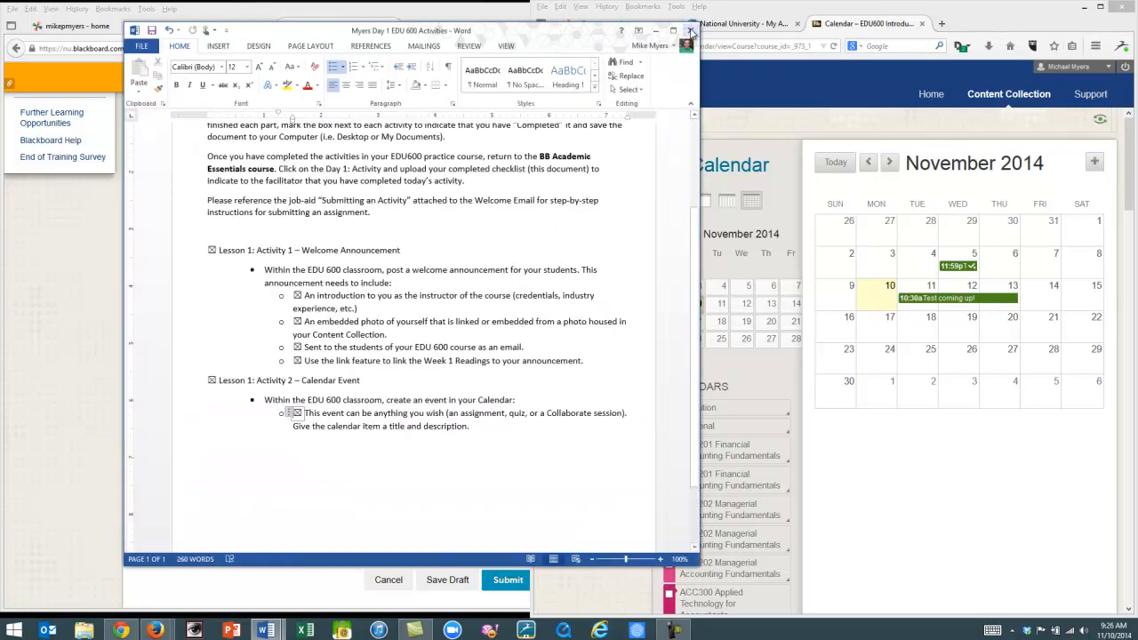
click(691, 31)
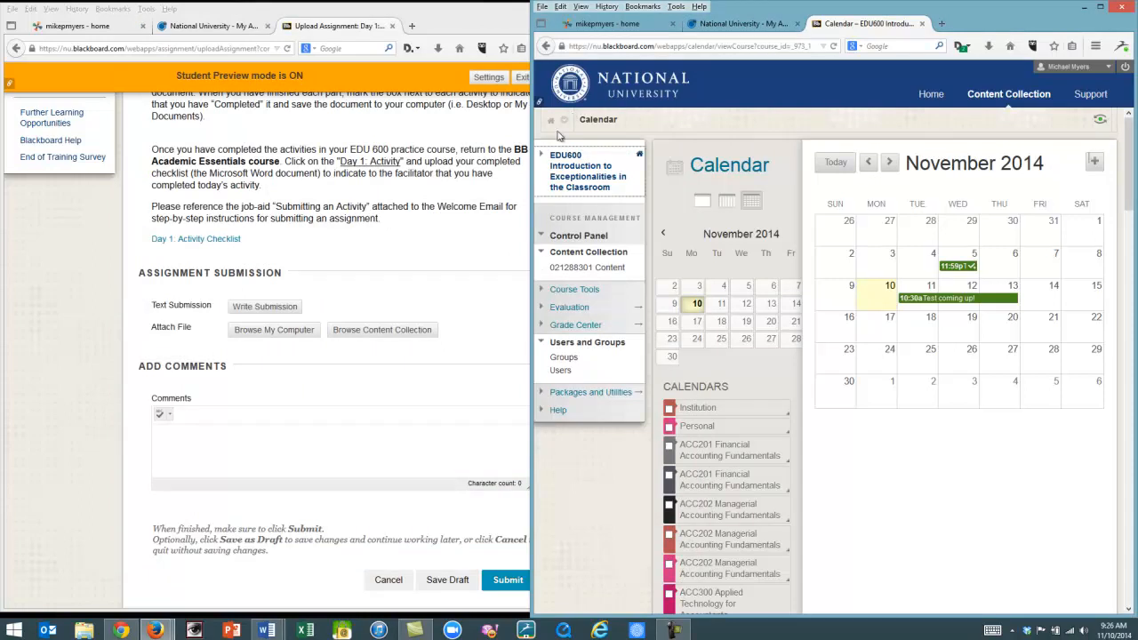
Return to the EDU600 course Home page in the instructor window.
drag(532, 157, 617, 166)
click(656, 173)
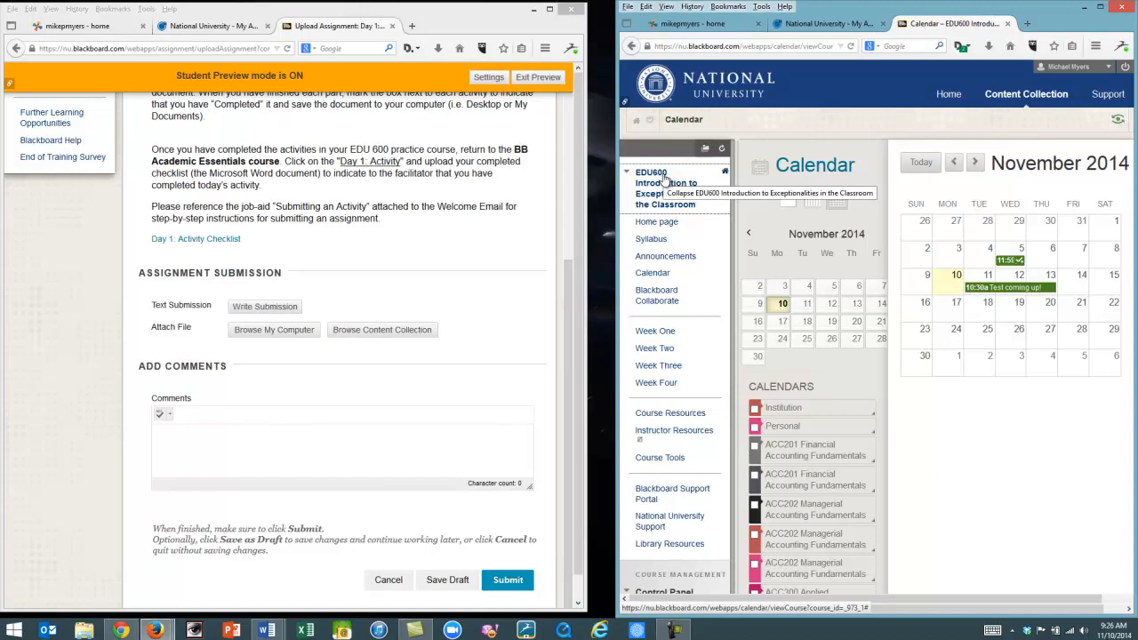
drag(618, 190, 608, 190)
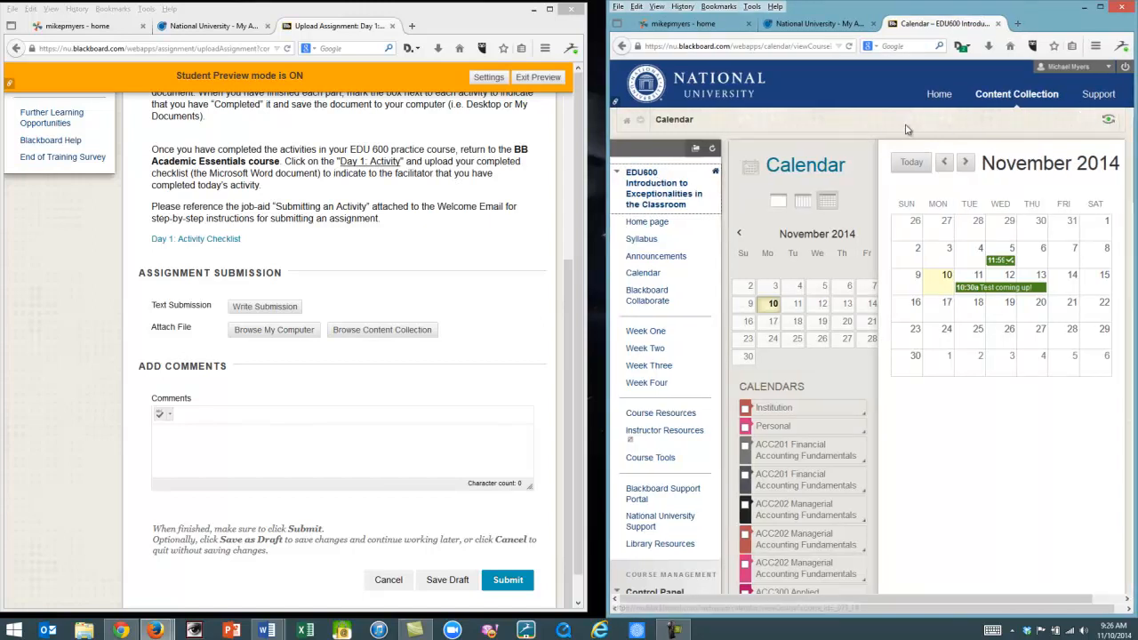
click(657, 224)
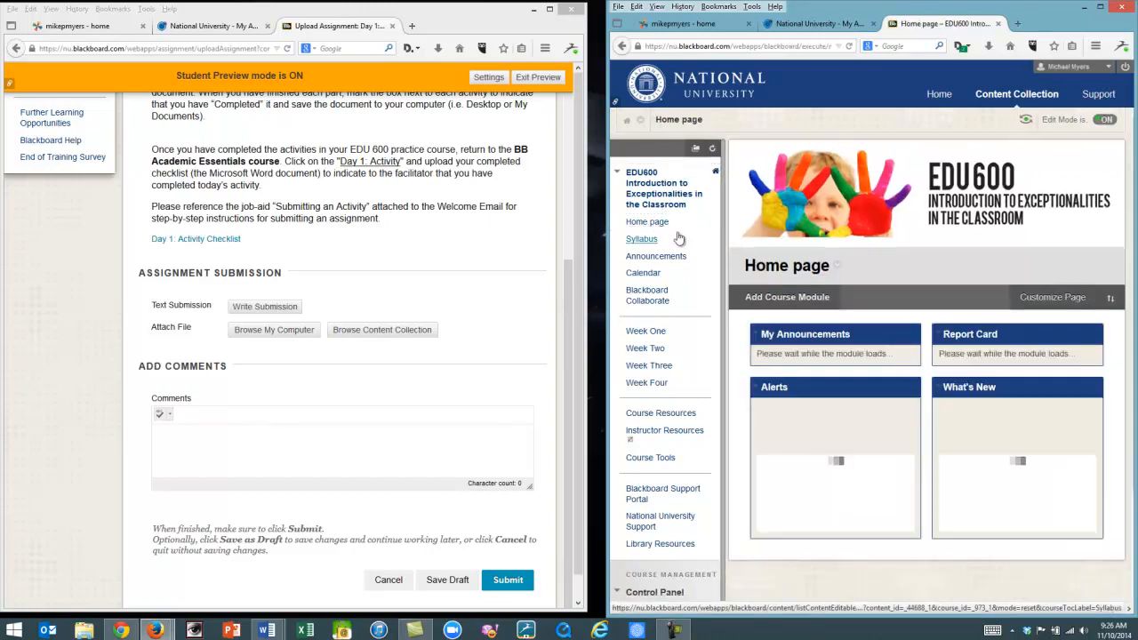
In the Blackboard Academic Essentials student preview, open the Day 1: Activity assignment under Day One.
click(494, 242)
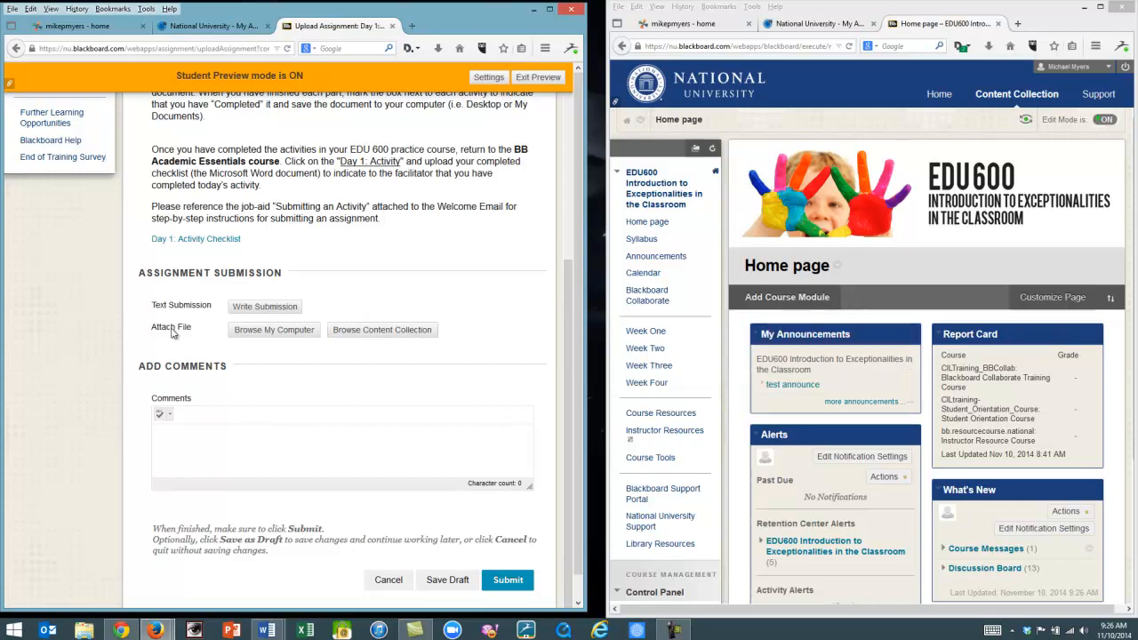
scroll(145, 313, up, 5)
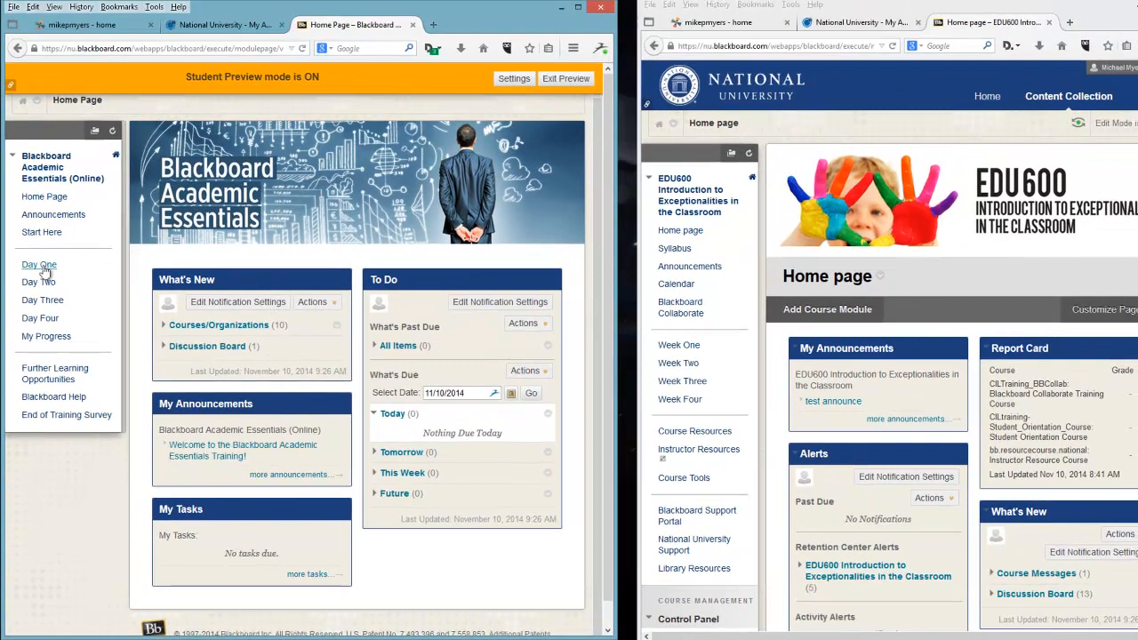
click(41, 266)
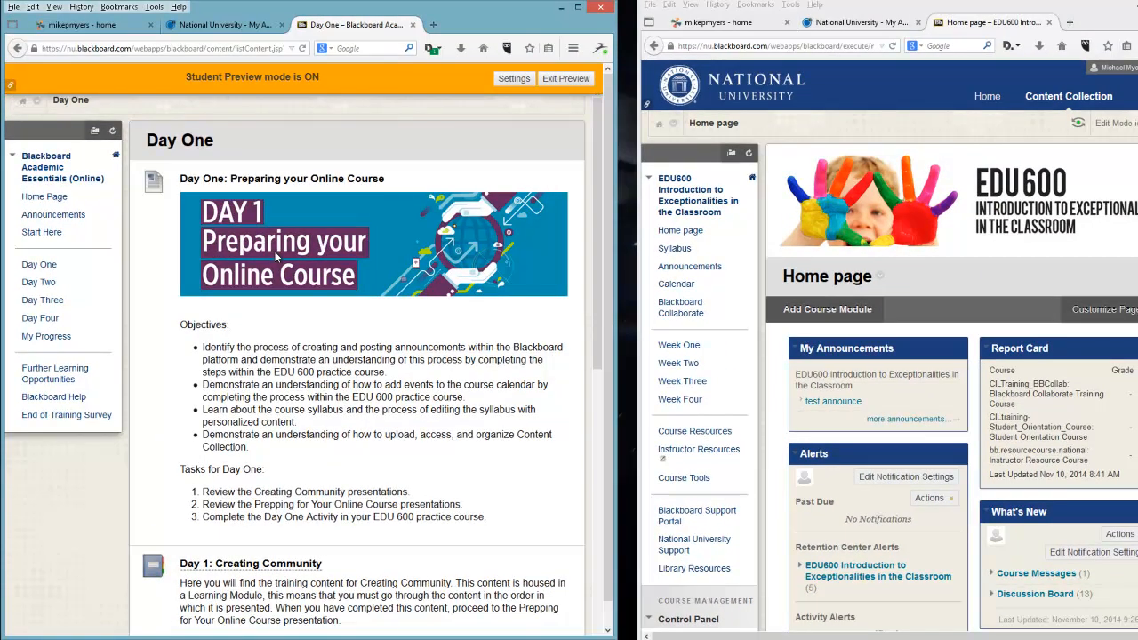
scroll(276, 307, down, 3)
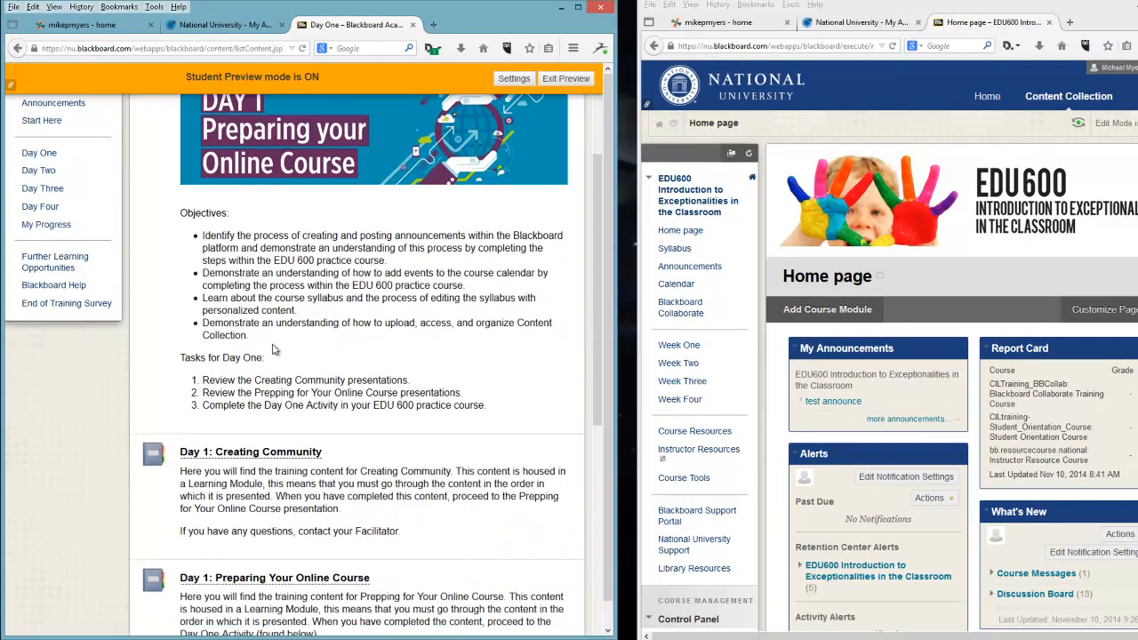
scroll(273, 350, down, 6)
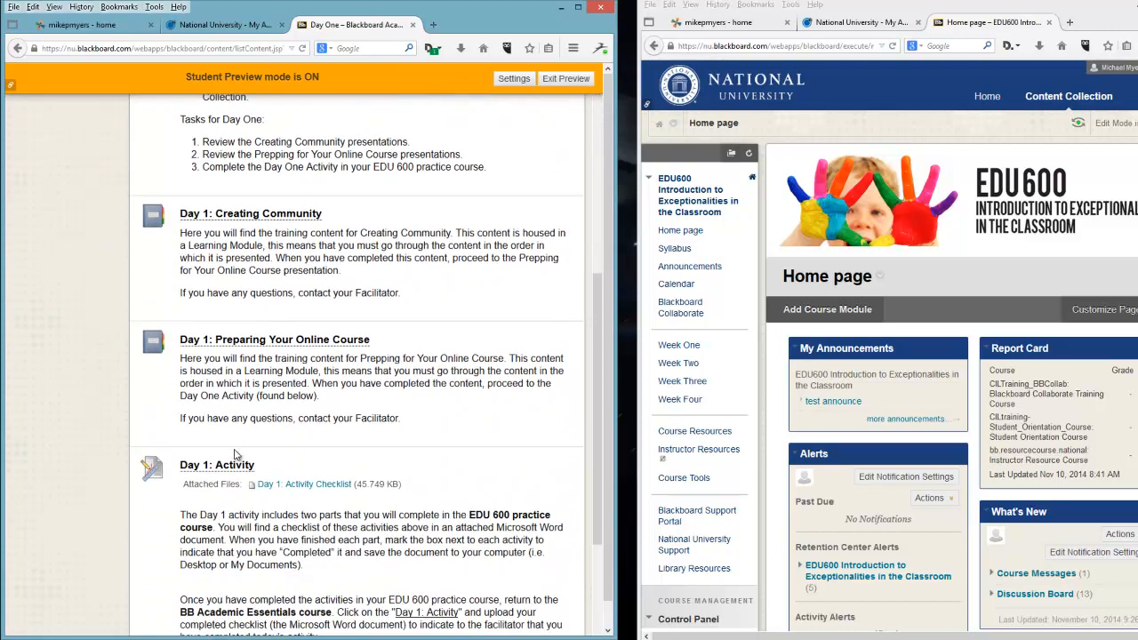
click(229, 464)
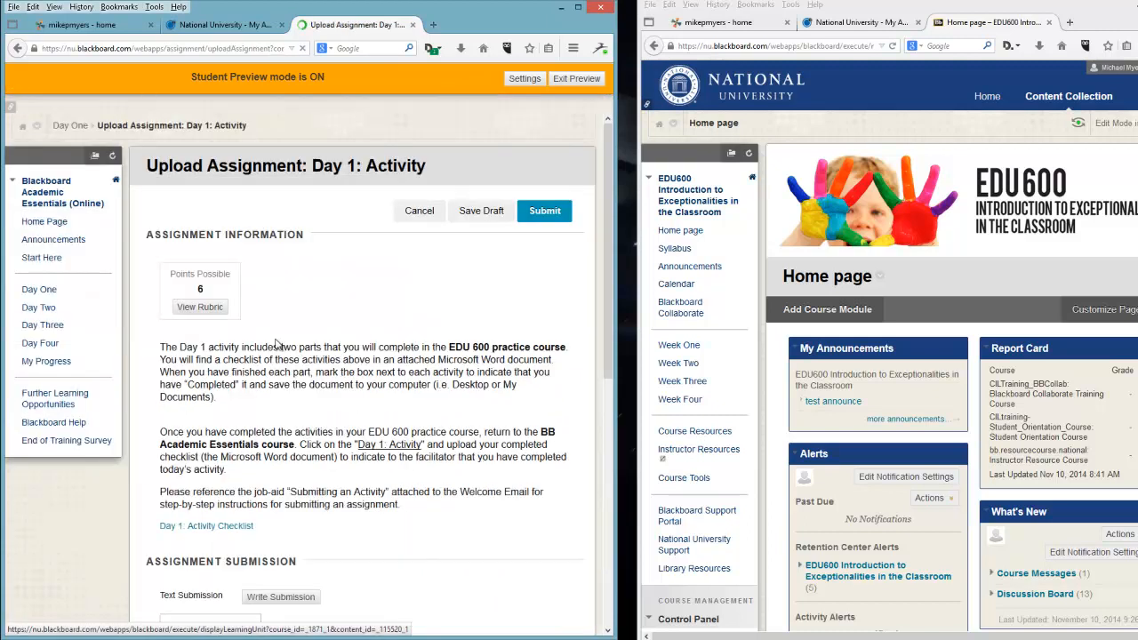
Attach the file "Myers Day 1 EDU 600 Activities" from the computer to the submission.
scroll(275, 342, down, 5)
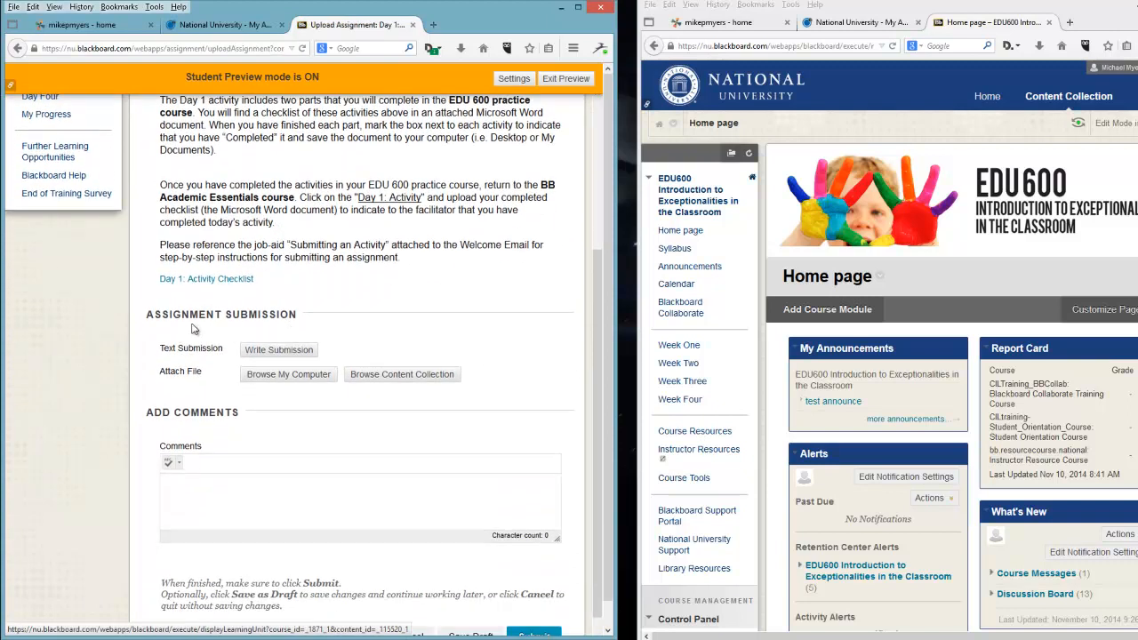
click(288, 377)
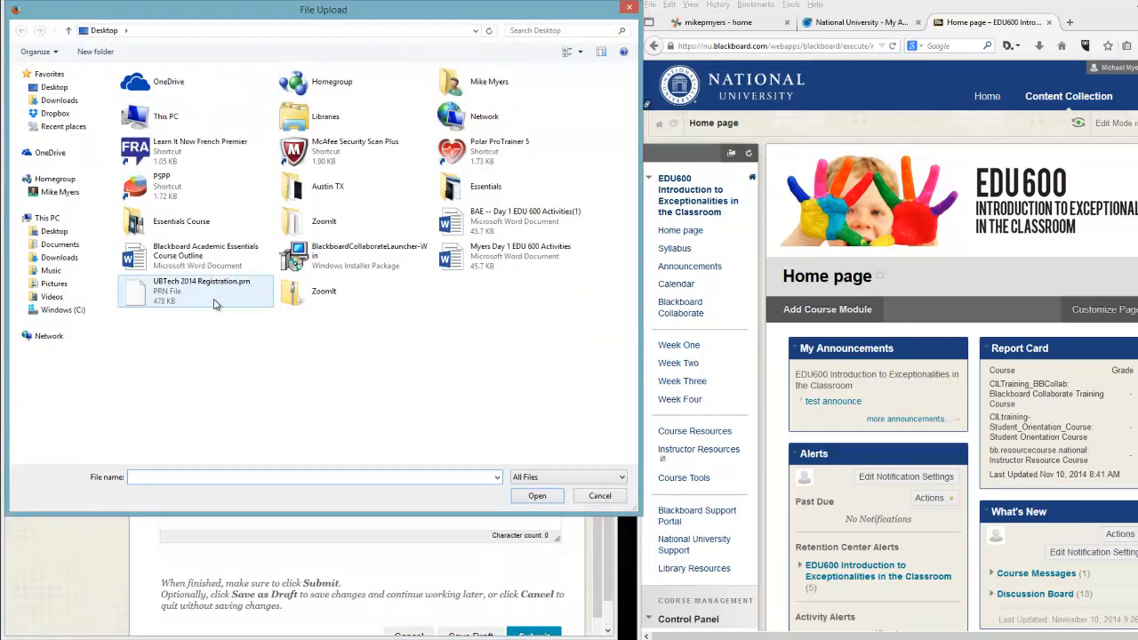
double_click(485, 259)
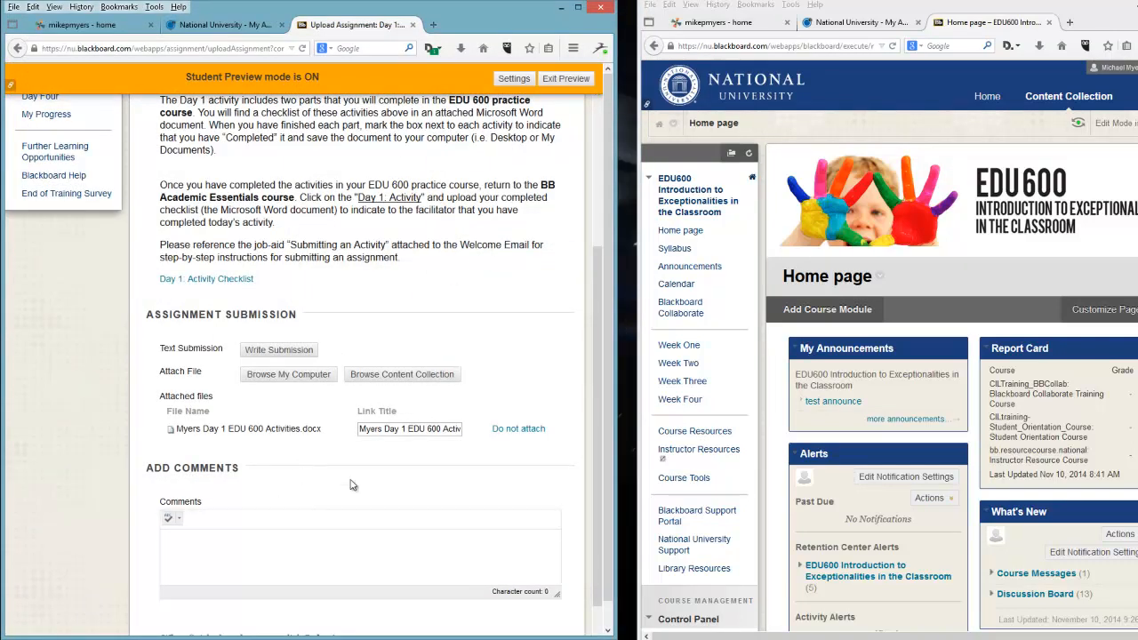
Add the comment "Hey CIL! here is my checklist!" and submit the assignment.
scroll(349, 479, down, 1)
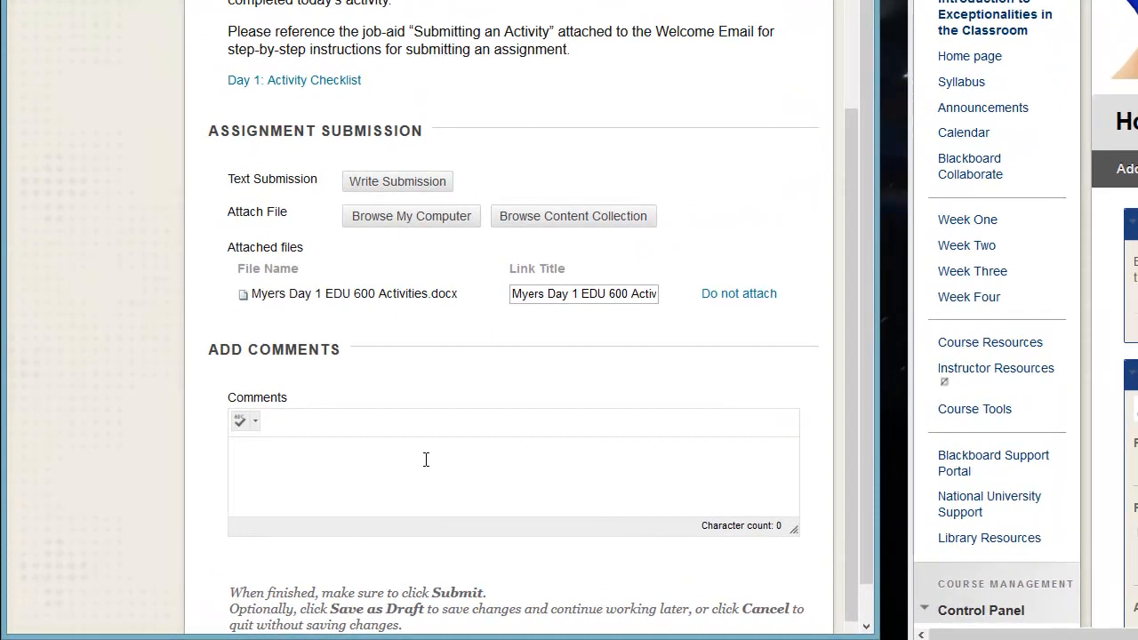
text(ey CIL! )
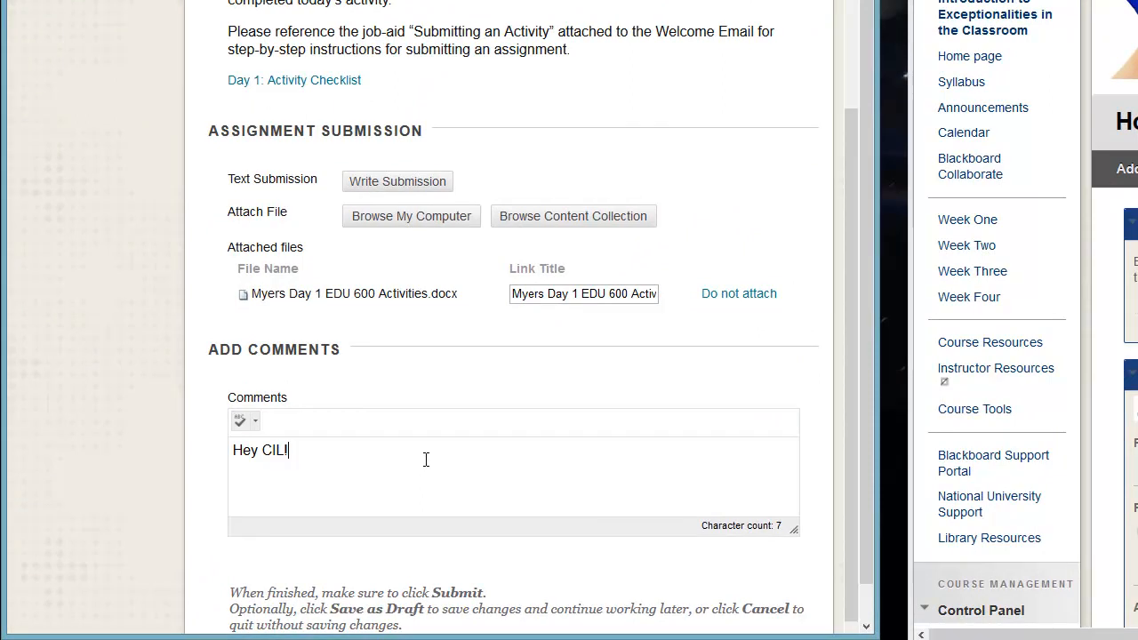
text( here is my checklist!)
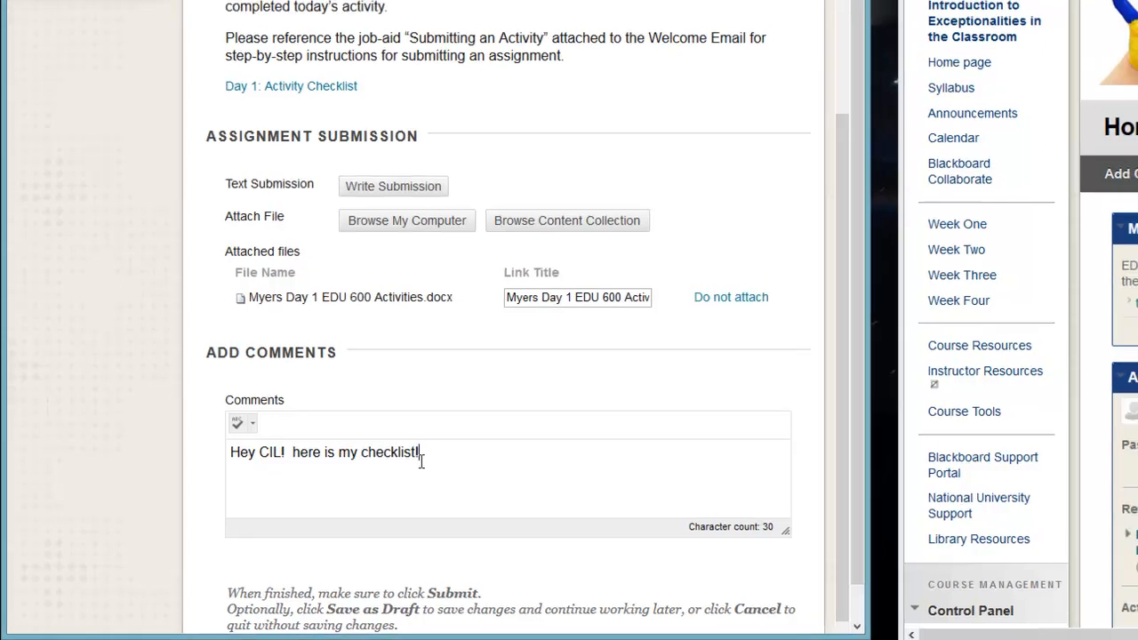
scroll(298, 514, down, 1)
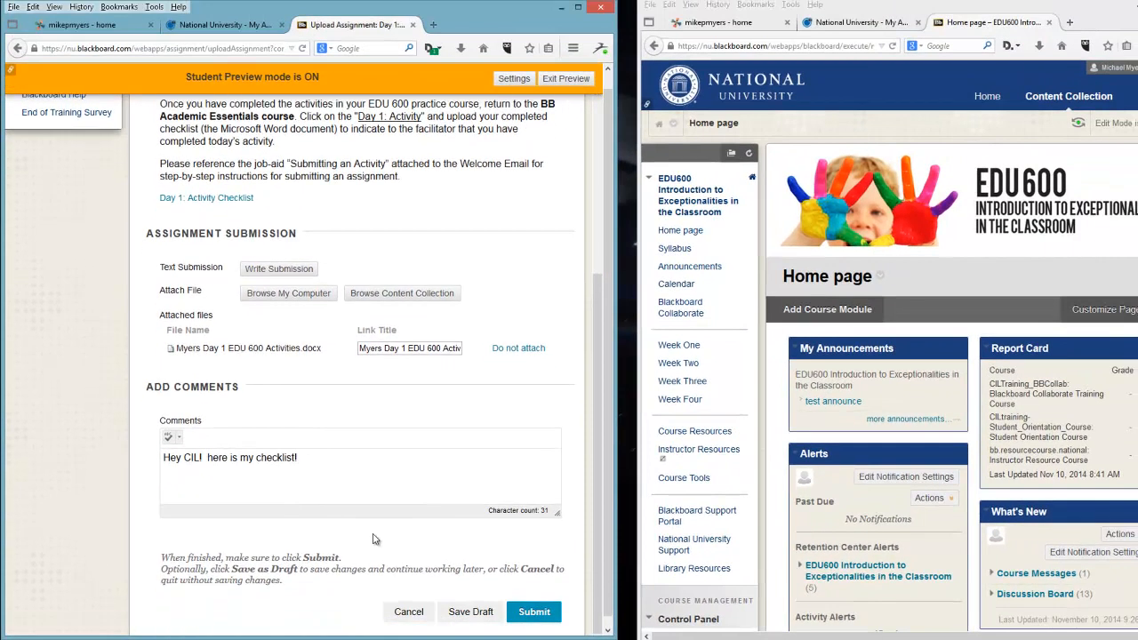
click(531, 608)
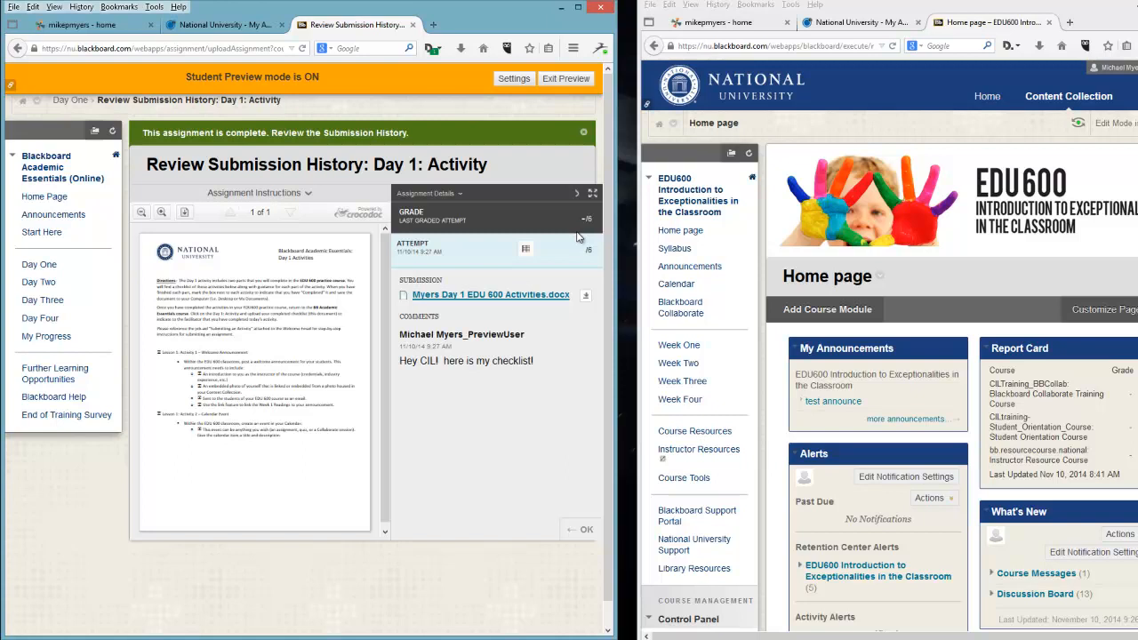
Exit student preview, choosing to keep the preview user and all data.
scroll(578, 236, down, 1)
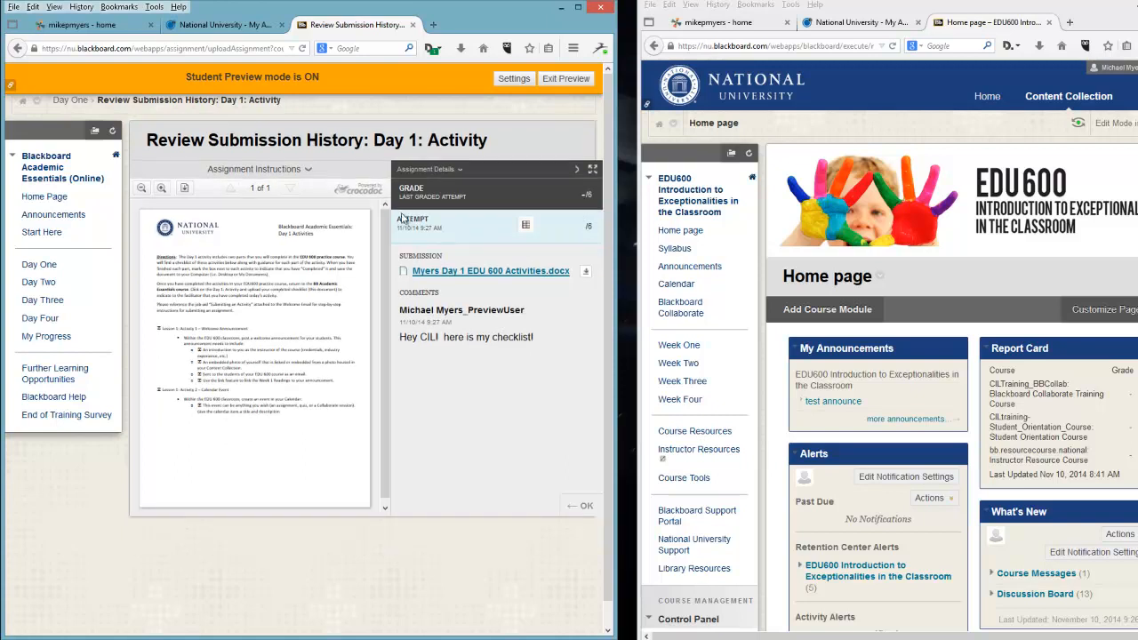
click(559, 82)
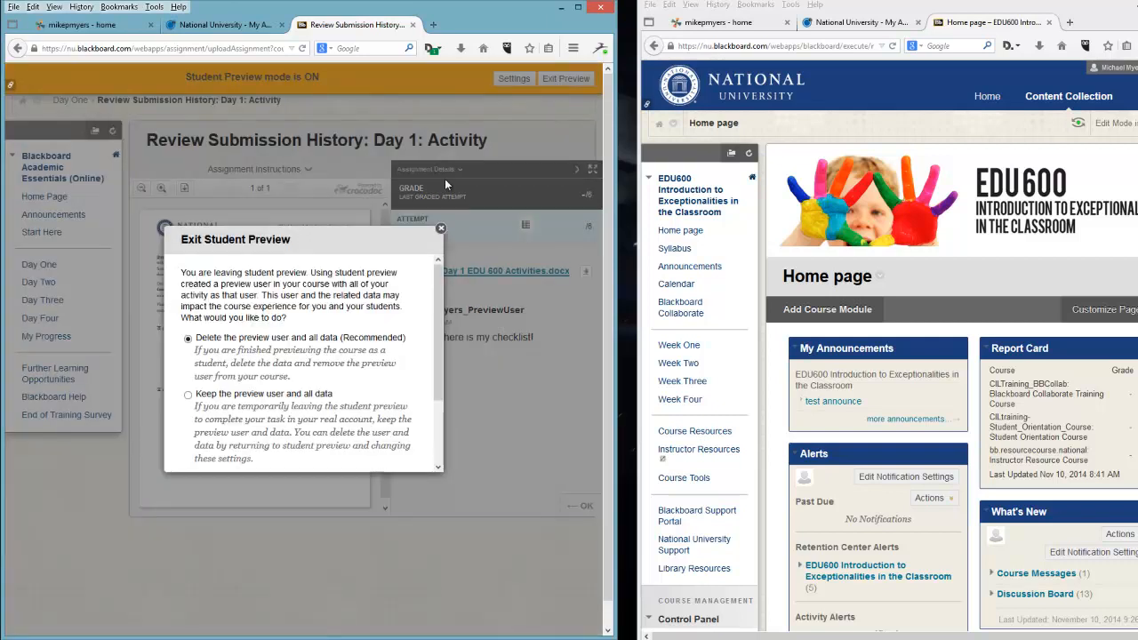
scroll(443, 307, down, 1)
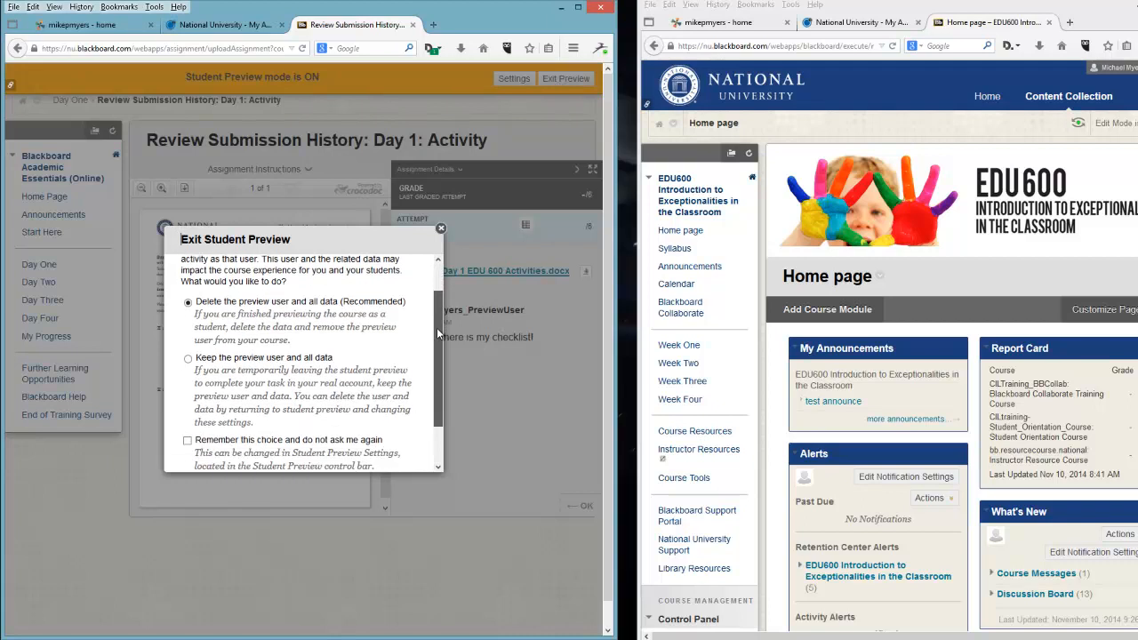
click(188, 361)
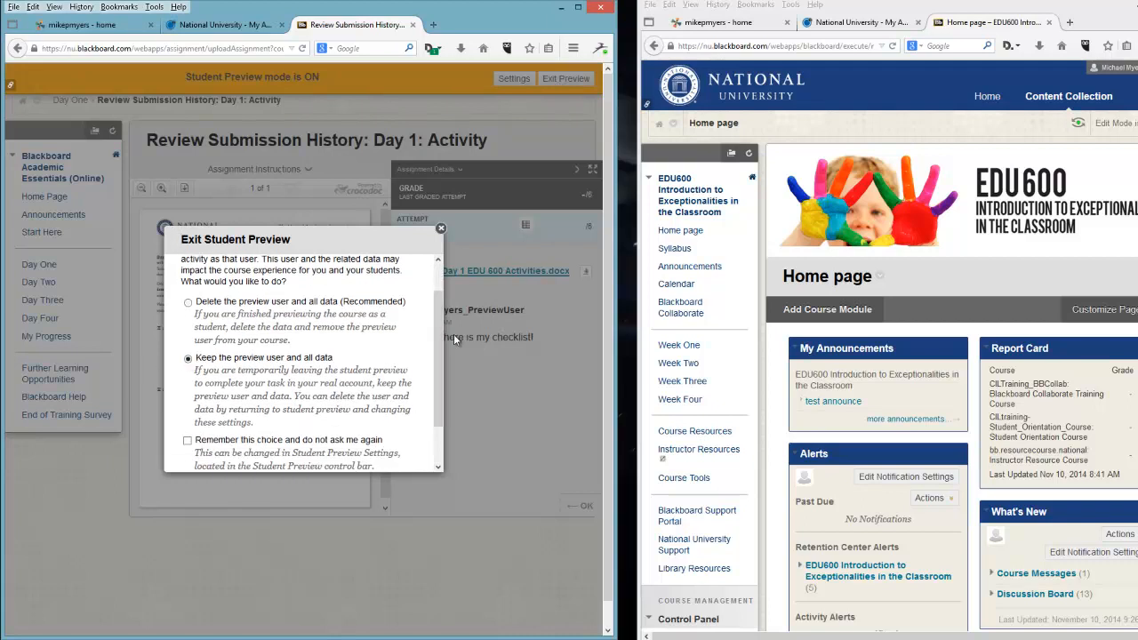
scroll(439, 387, down, 1)
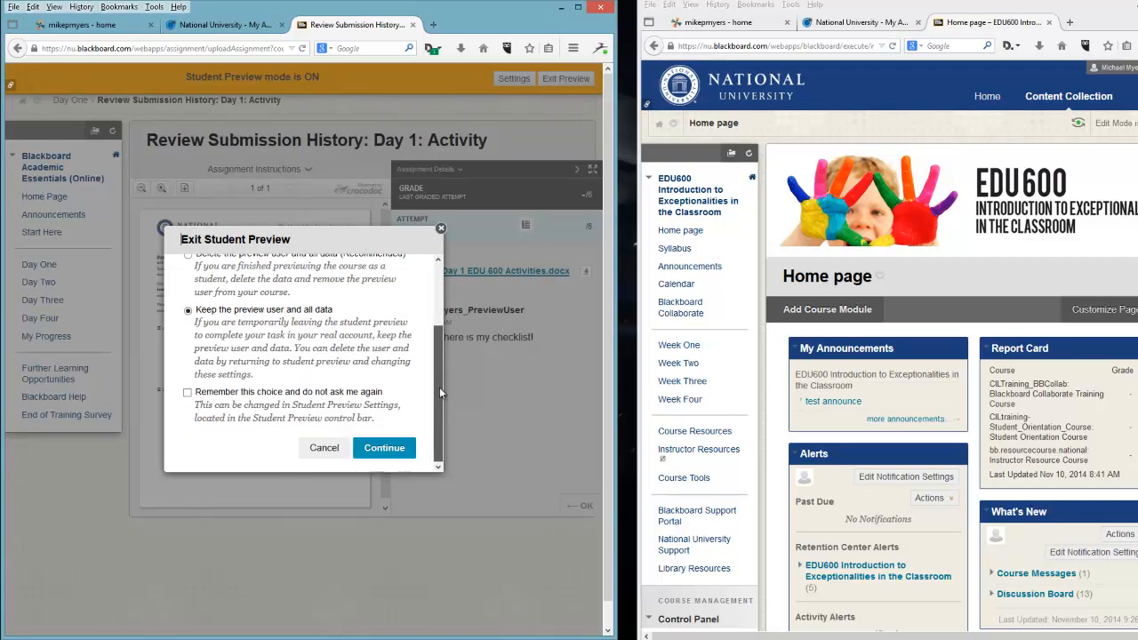
click(385, 449)
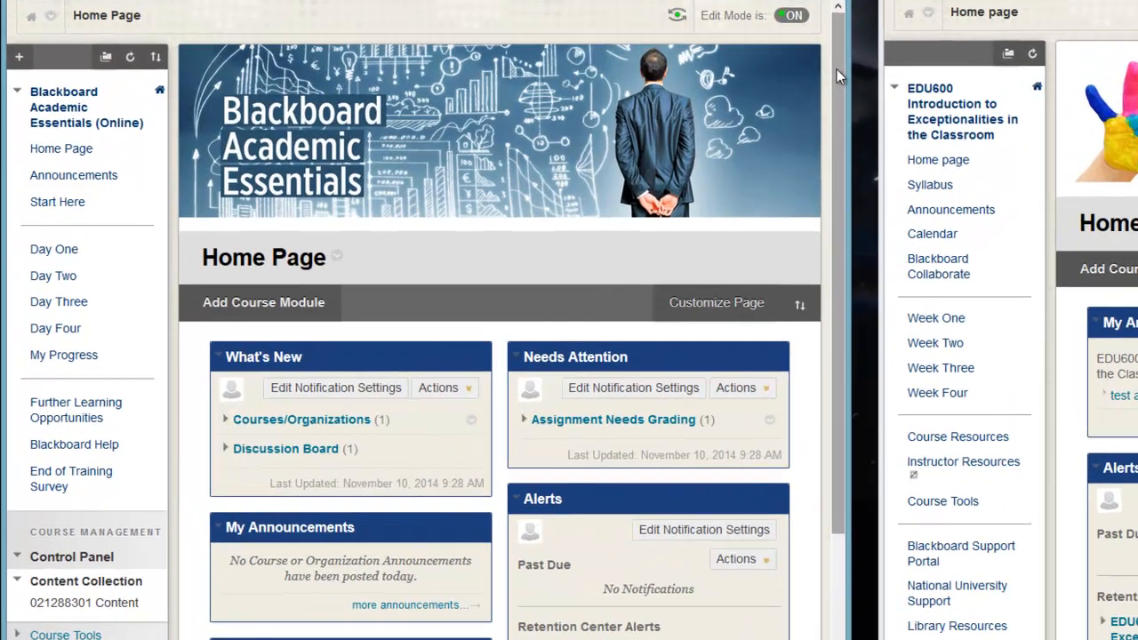
Open the Full Grade Center from the Grade Center section of the course's Control Panel.
drag(608, 167, 602, 344)
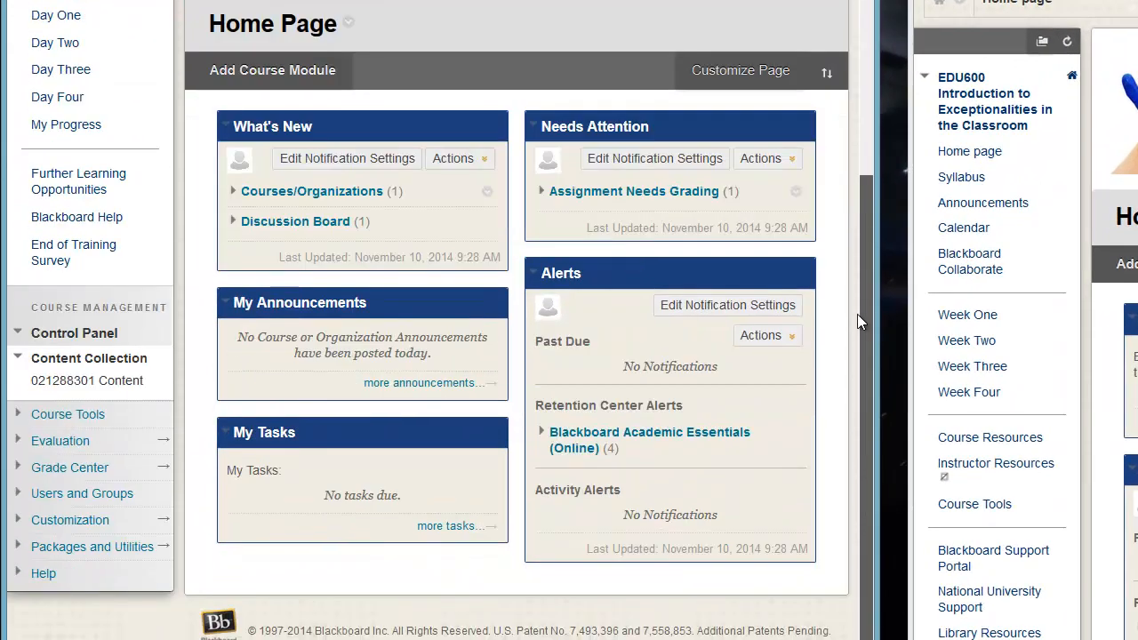
click(52, 474)
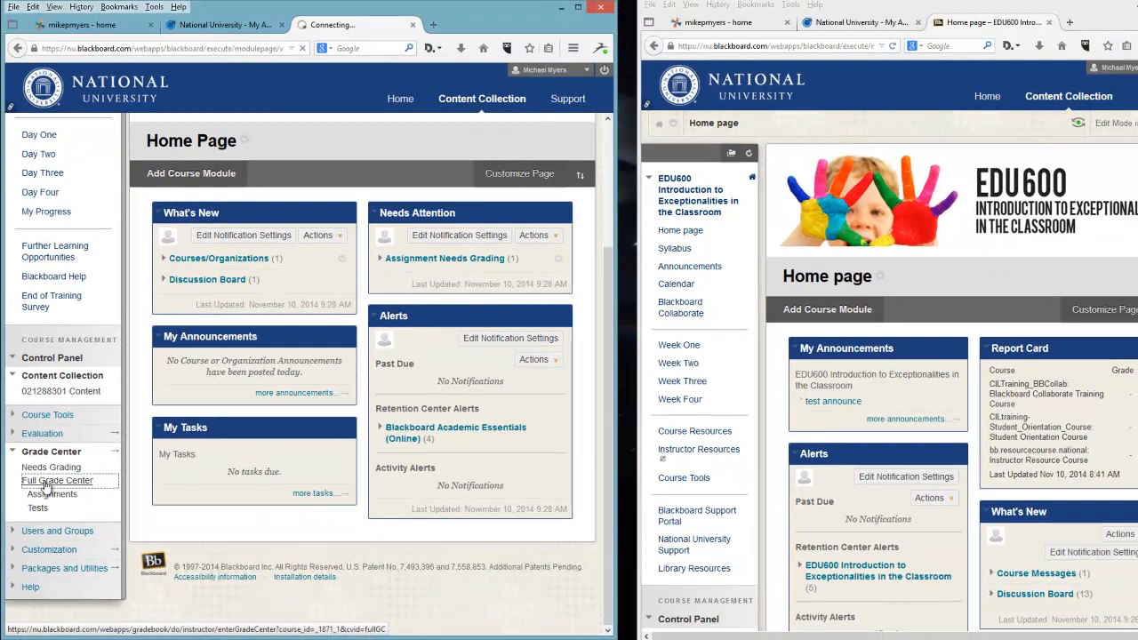
click(64, 510)
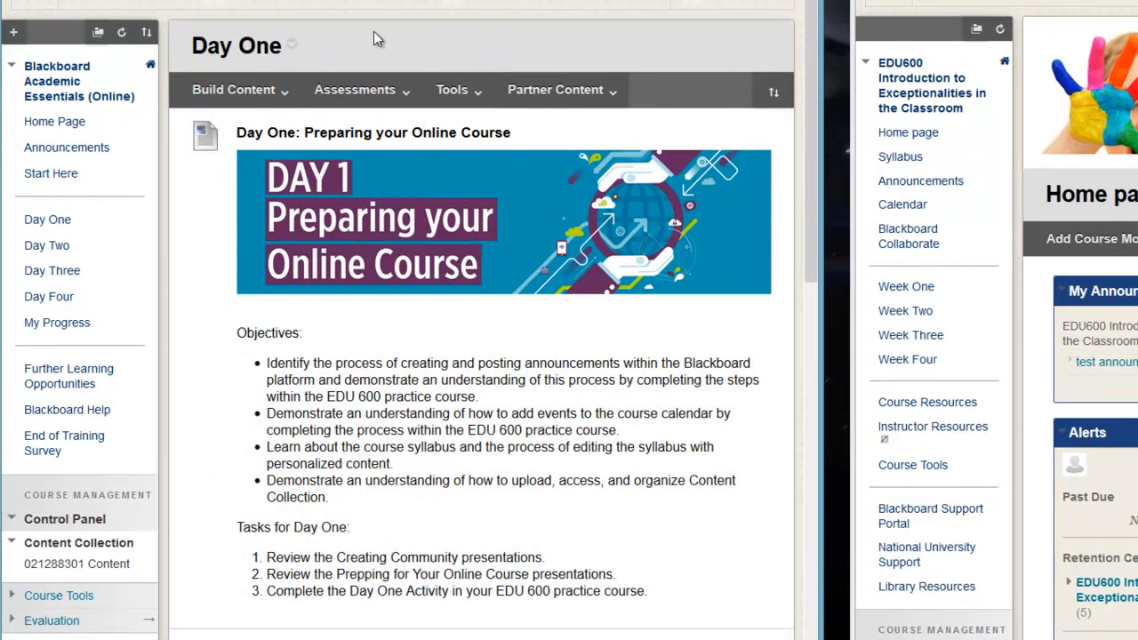
Return to the course Home Page and collapse the Content Collection and Grade Center sections of the Control Panel.
click(59, 90)
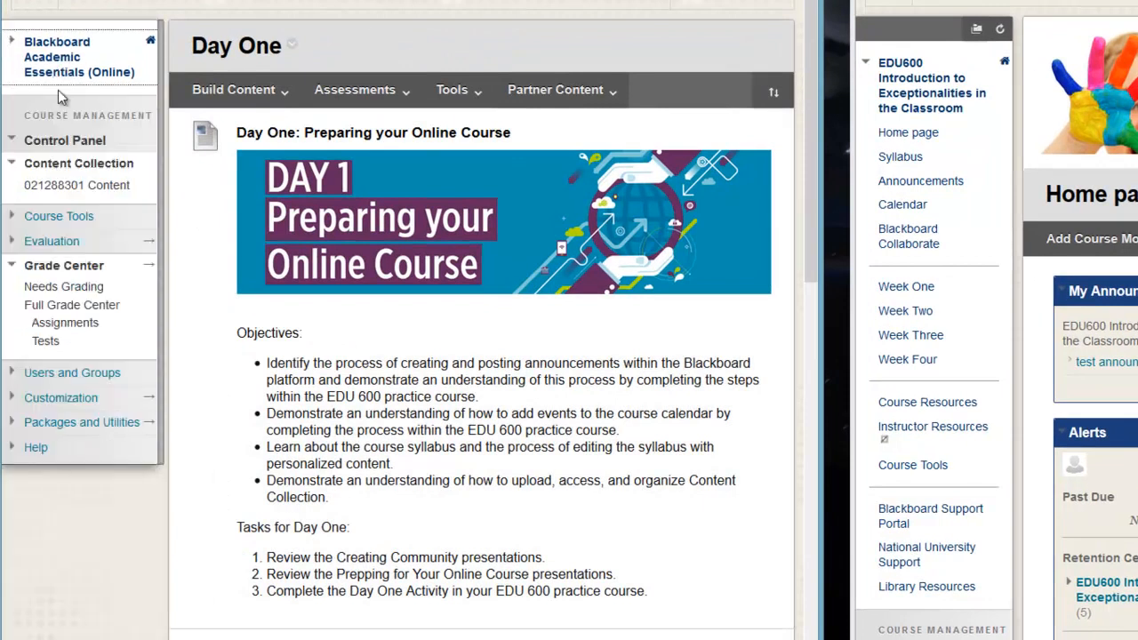
click(151, 44)
click(129, 72)
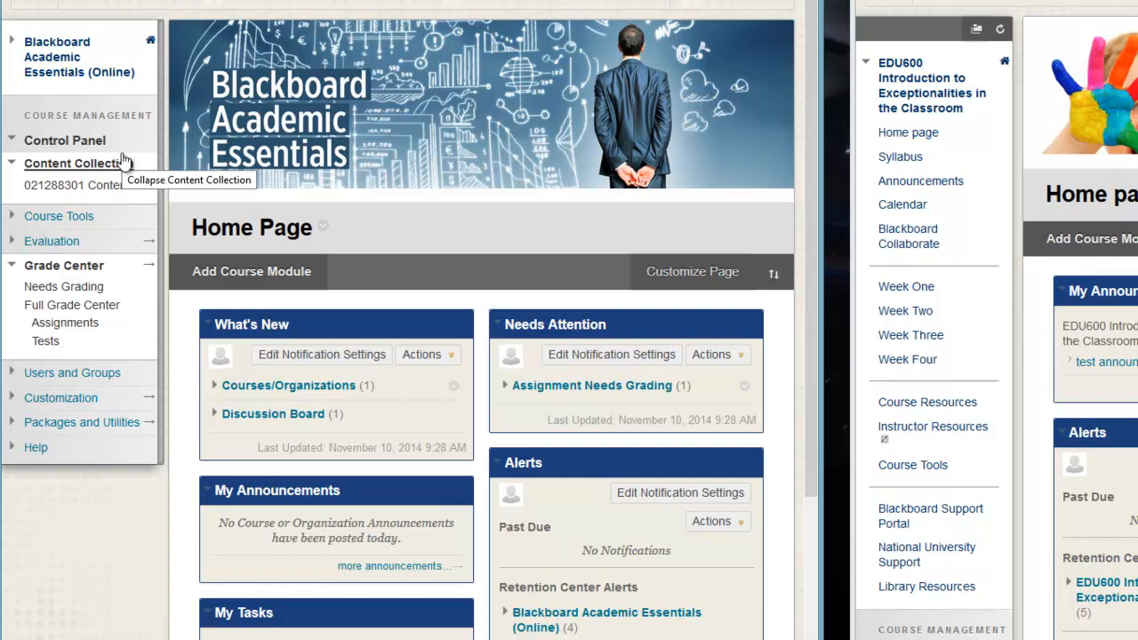
click(40, 169)
click(56, 240)
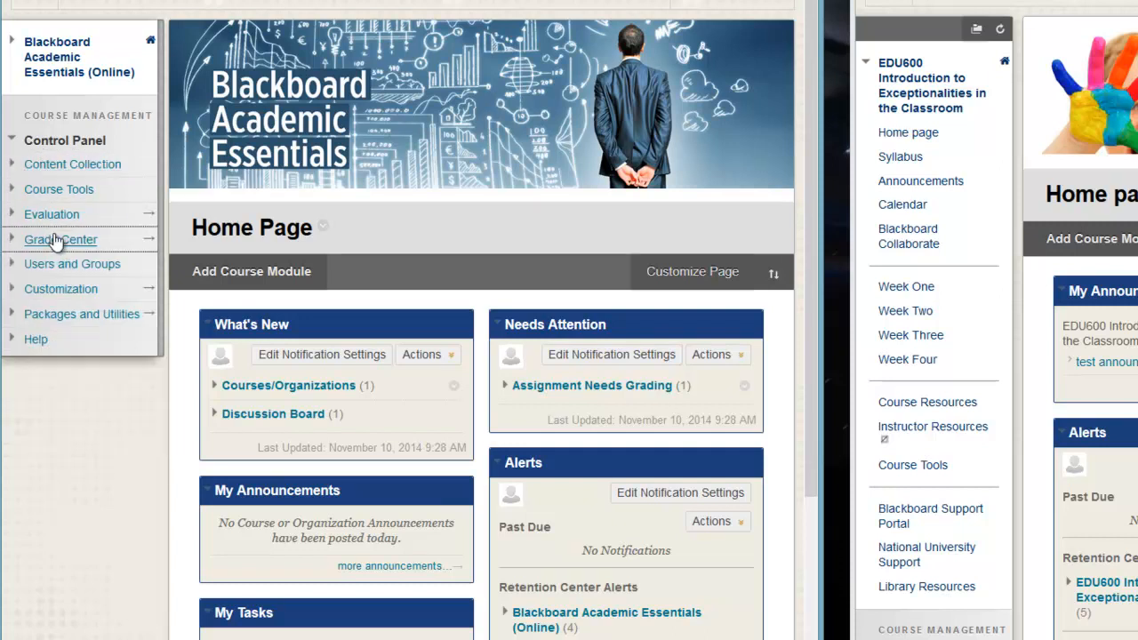
click(76, 73)
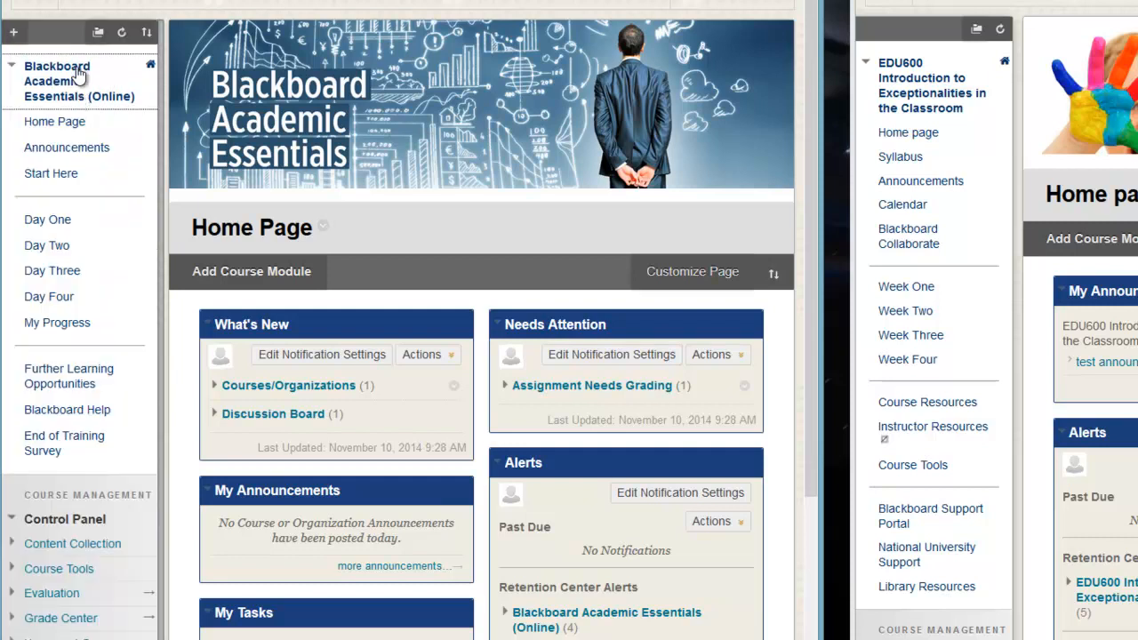